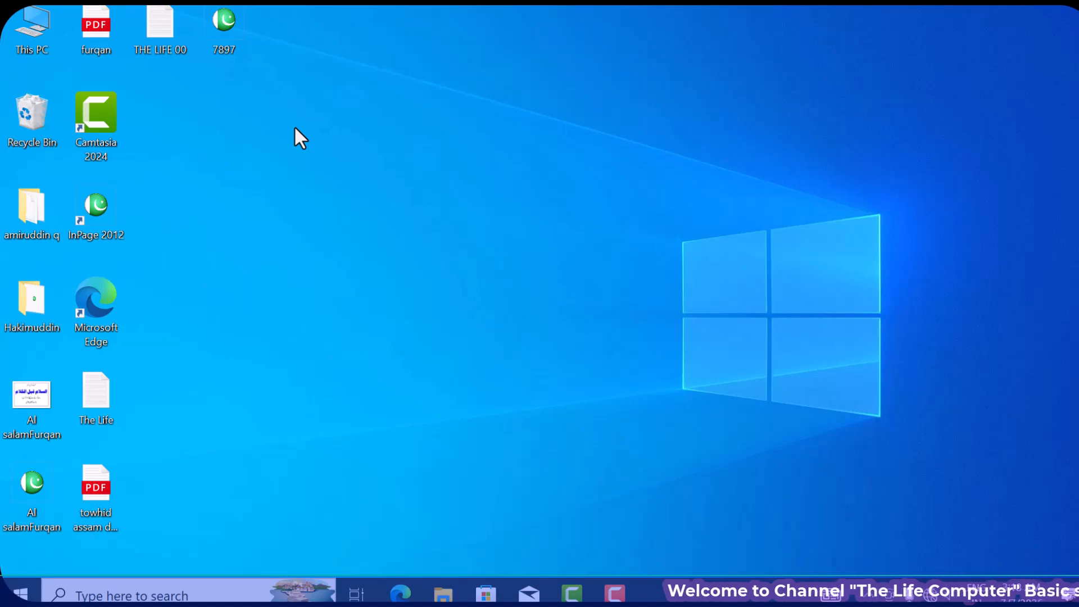
- Launch InPage 2012 from its desktop shortcut
{"action": "double_click", "coordinate": [107, 218]}
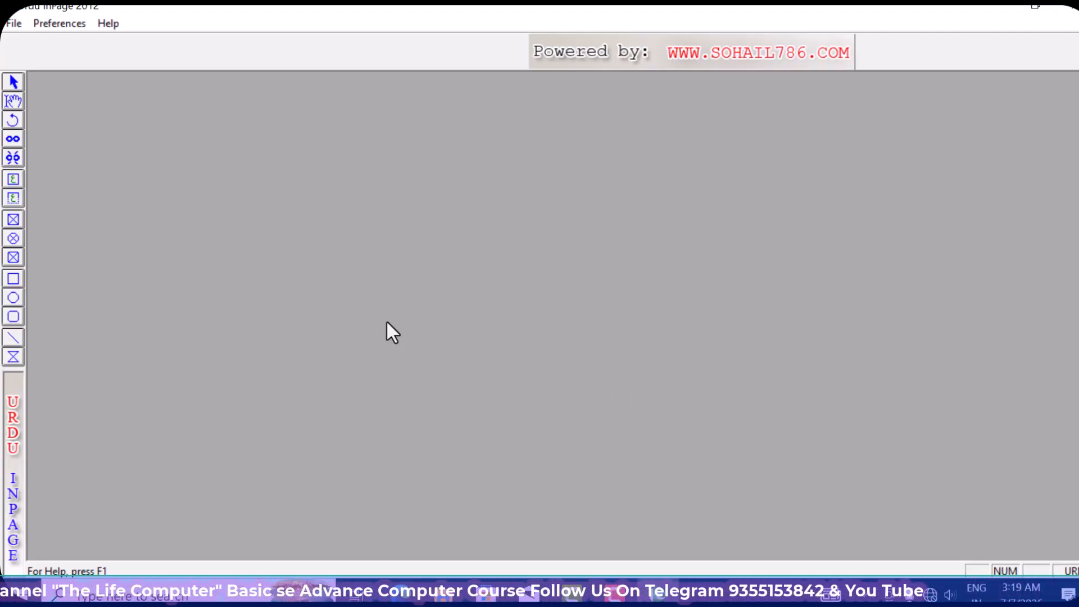
- Create a new A4 210x297mm portrait, right-to-left document with the default settings
{"action": "left_click", "coordinate": [17, 25]}
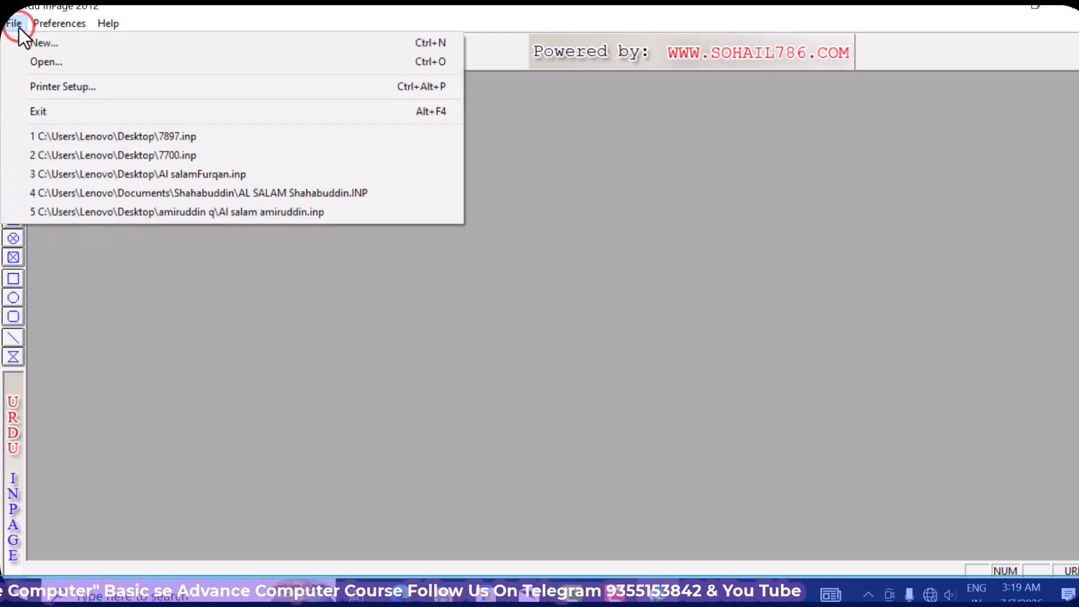
{"action": "left_click", "coordinate": [57, 44]}
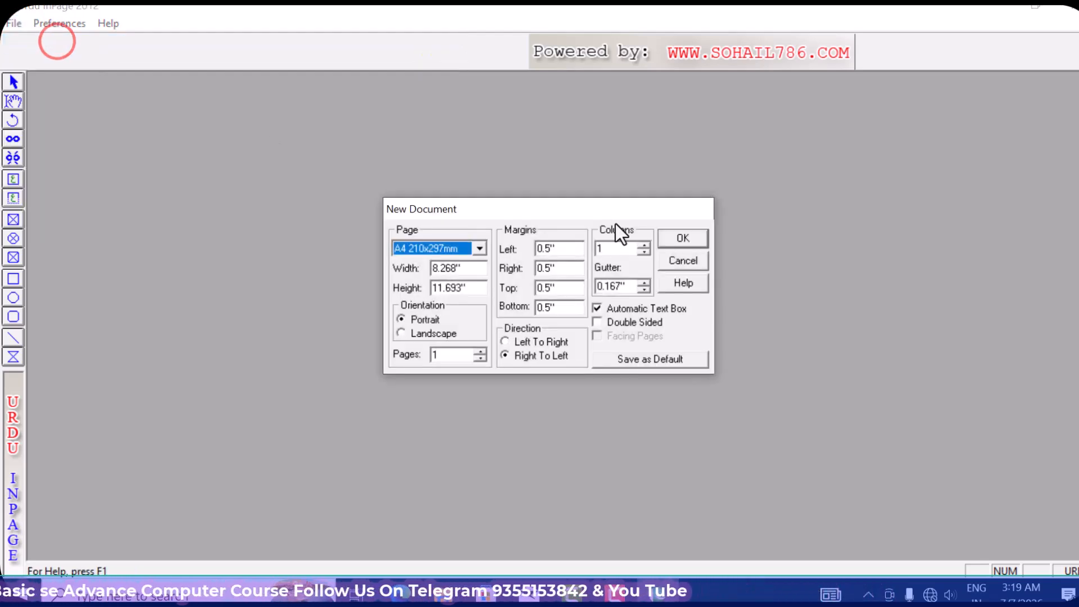
{"action": "left_click", "coordinate": [695, 239]}
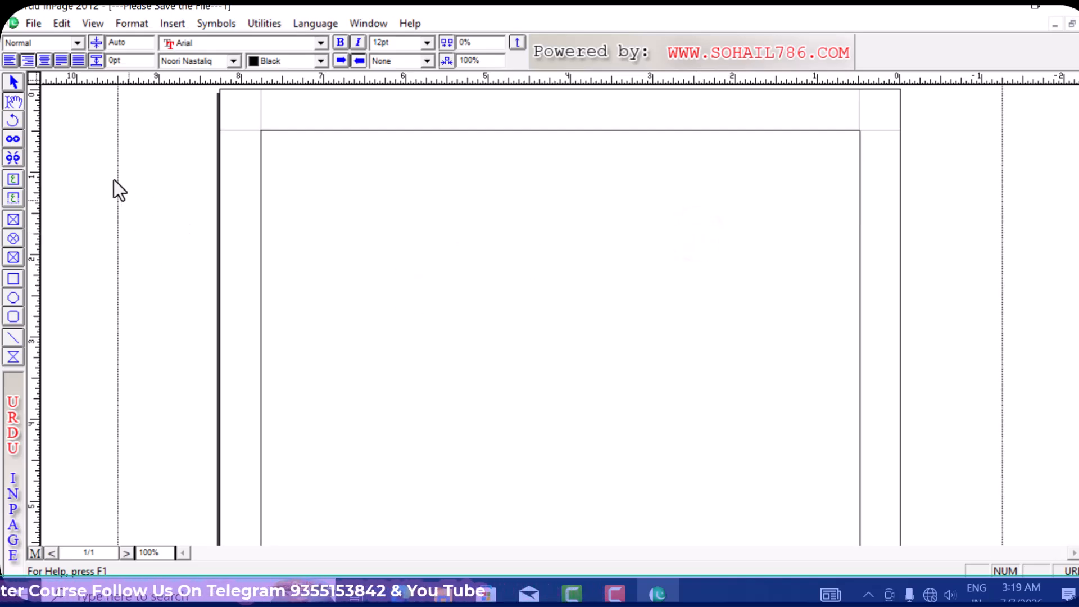
{"action": "left_click", "coordinate": [62, 25]}
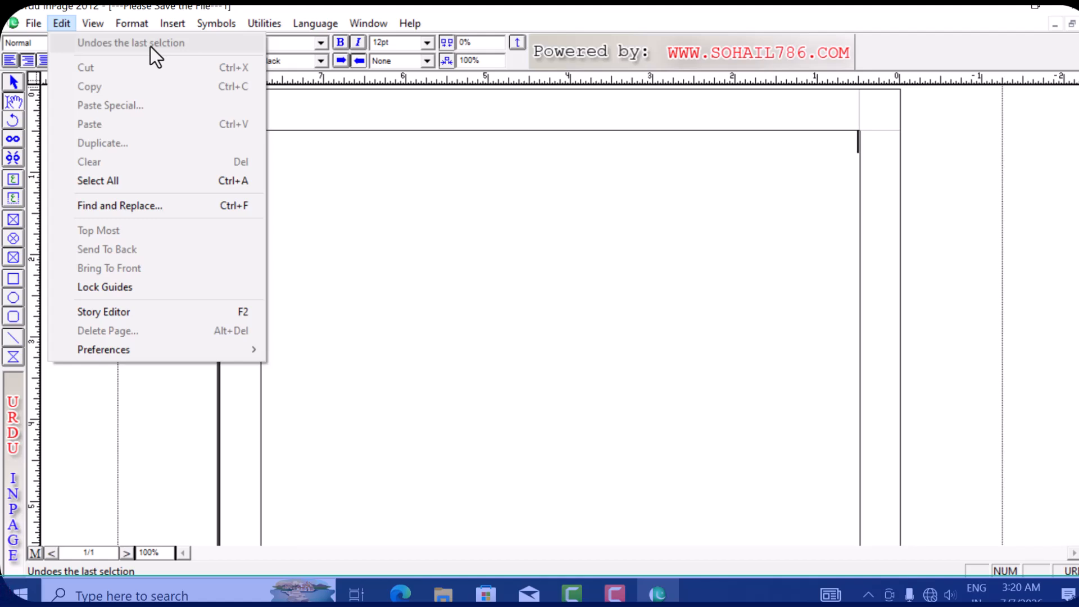
- Type the Urdu line 'دی لائف کمپیوٹر کا مقصد' and enlarge it to 20pt Noori Nastaliq
{"action": "left_click", "coordinate": [807, 180]}
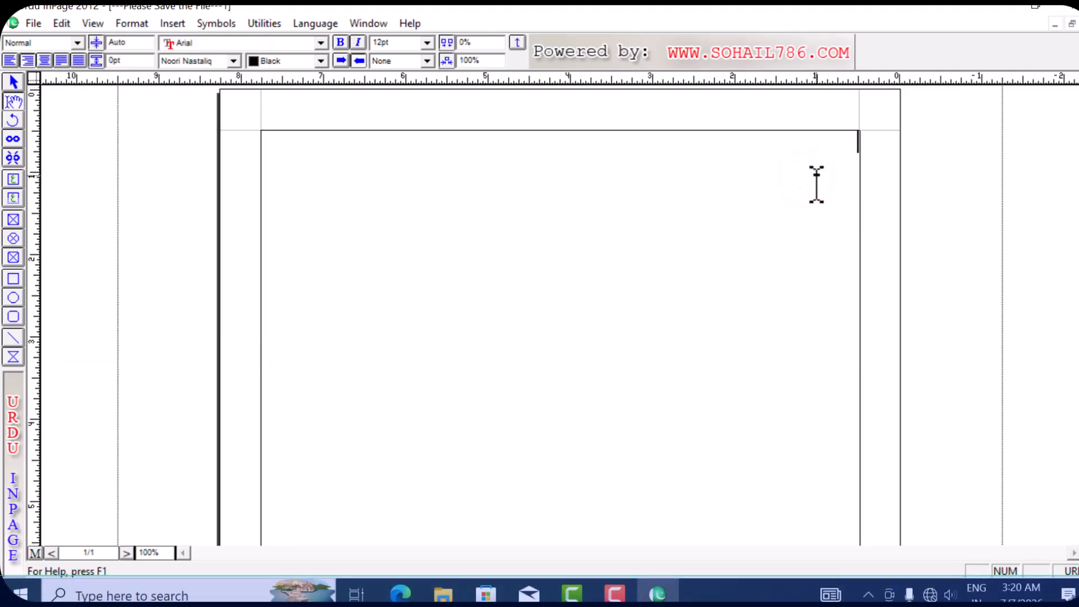
{"action": "type", "text": "ی لائف"}
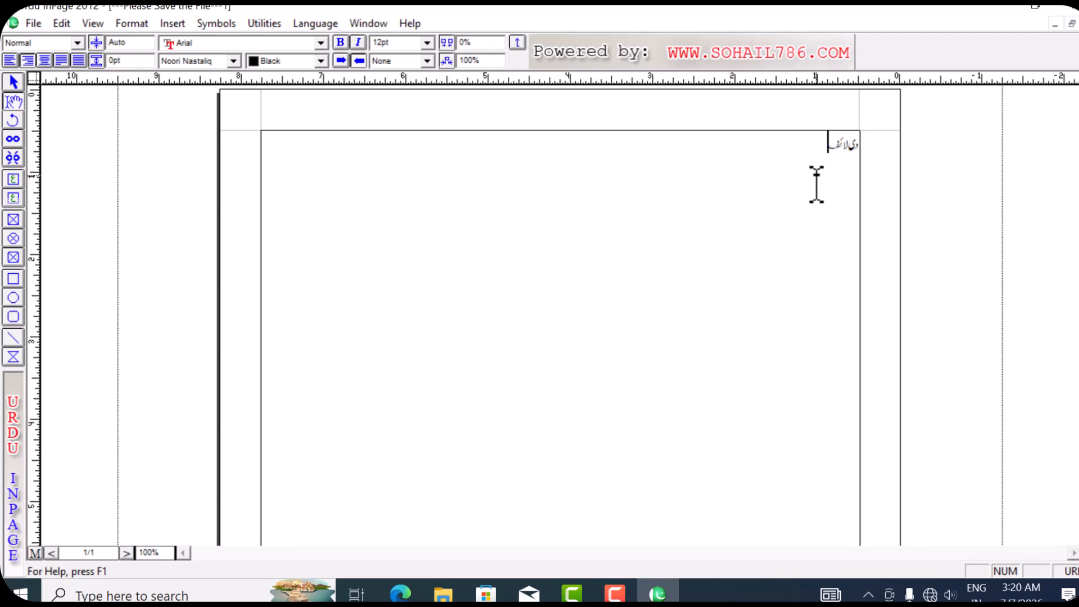
{"action": "type", "text": " کمپیوٹر کا مقص"}
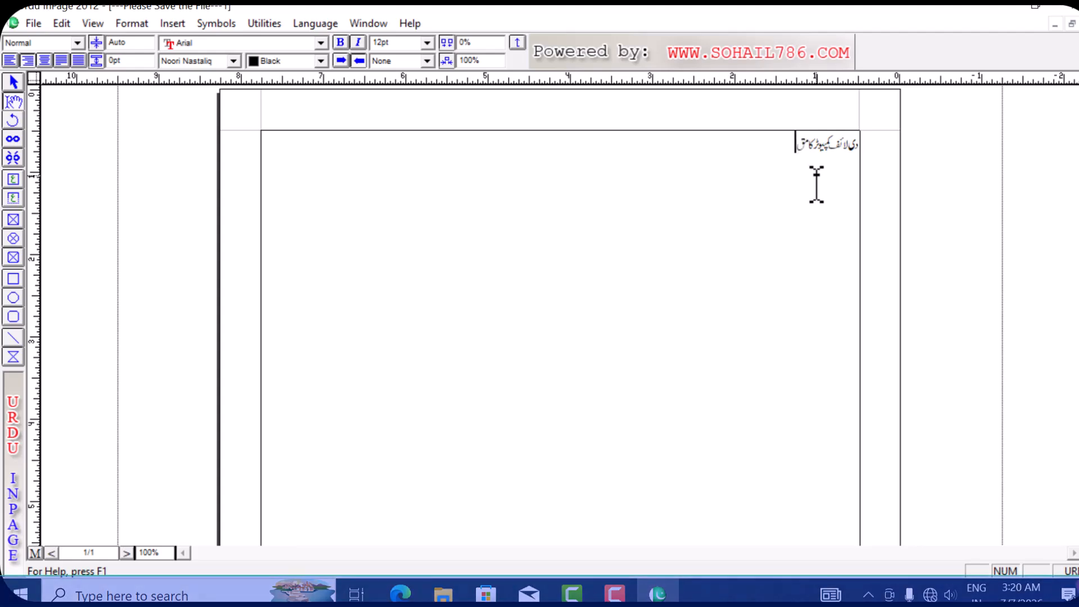
{"action": "type", "text": "د"}
{"action": "key", "text": "ctrl+a"}
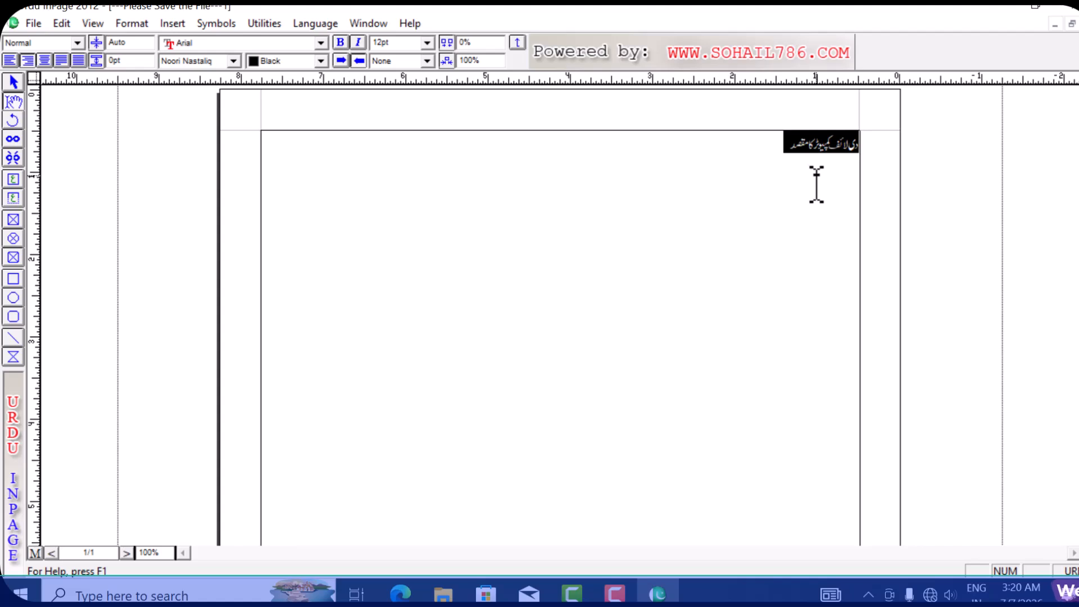
{"action": "key", "text": "ctrl+]"}
{"action": "key", "text": "ctrl+]"}
{"action": "key", "text": "ctrl+]"}
{"action": "key", "text": "ctrl+]"}
{"action": "key", "text": "ctrl+]"}
{"action": "key", "text": "ctrl+]"}
{"action": "key", "text": "ctrl+]"}
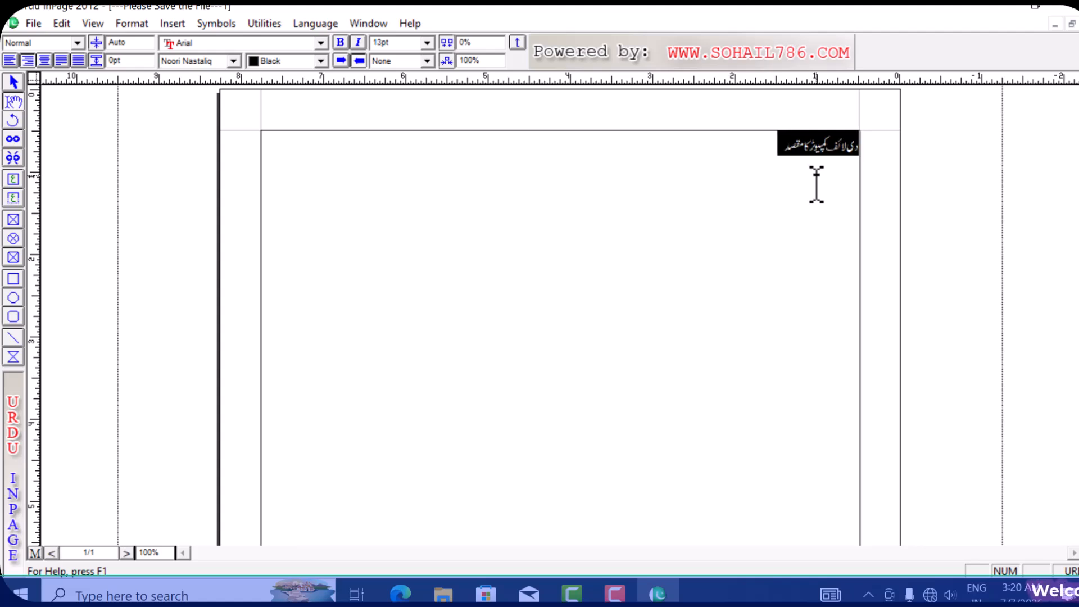
{"action": "key", "text": "ctrl+]"}
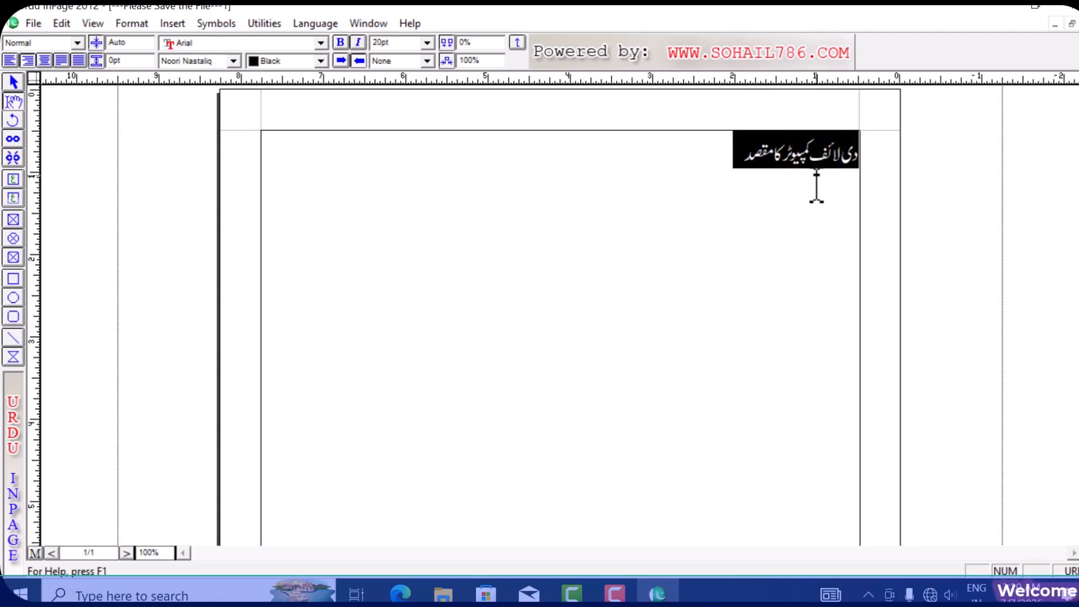
{"action": "left_click", "coordinate": [816, 185]}
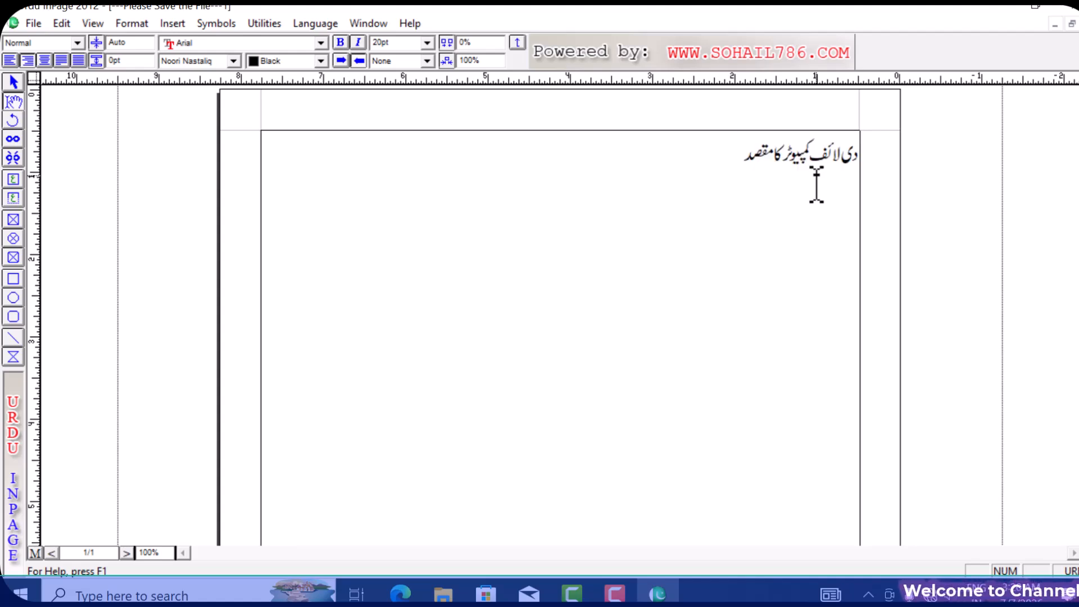
- Continue the Urdu paragraph from 'ہر نئی جنسل کو کمپیوٹر...' across three lines, ending with a full stop
{"action": "type", "text": "ہر"}
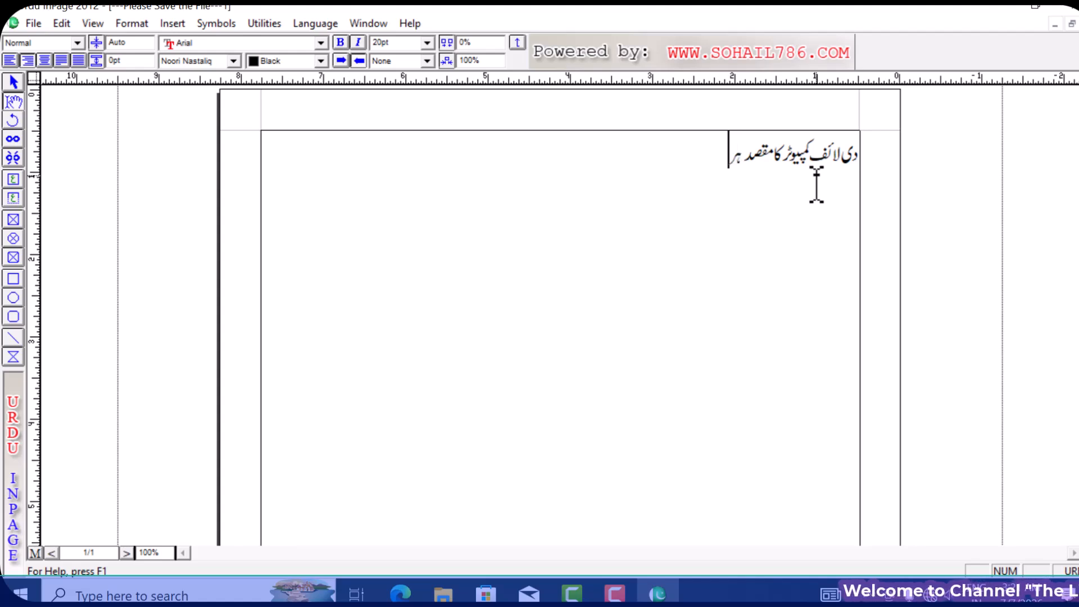
{"action": "type", "text": " نئ"}
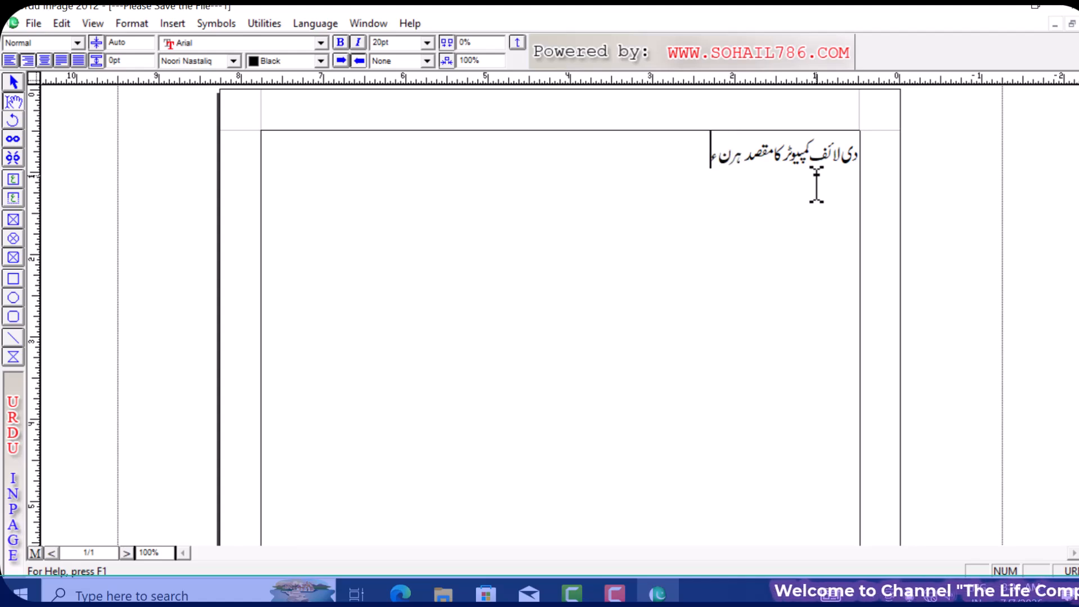
{"action": "type", "text": "ی جنسل ک"}
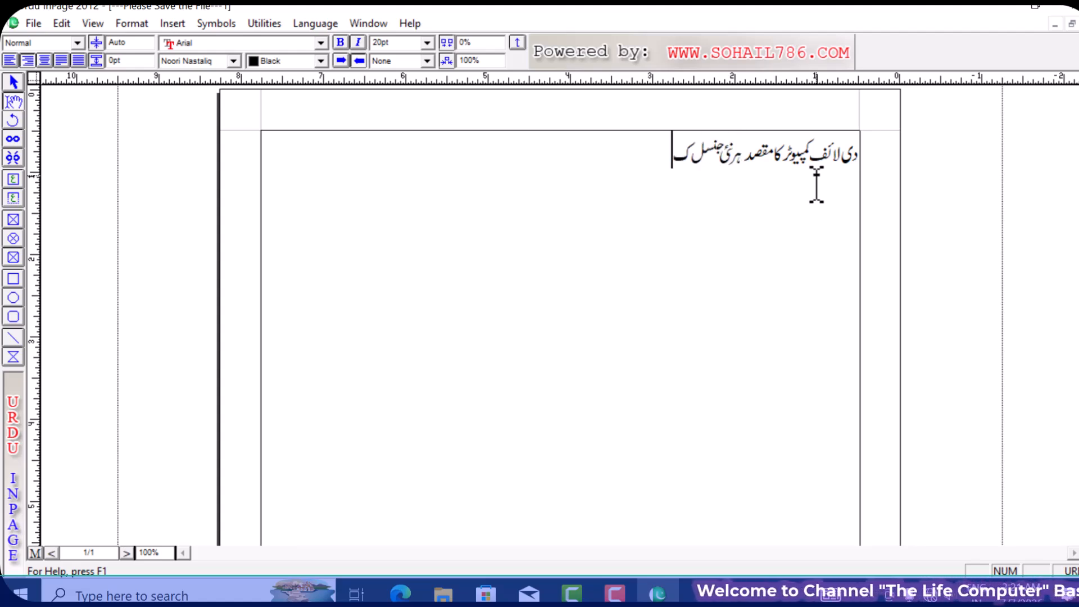
{"action": "type", "text": "و کمپیوٹر کی ج"}
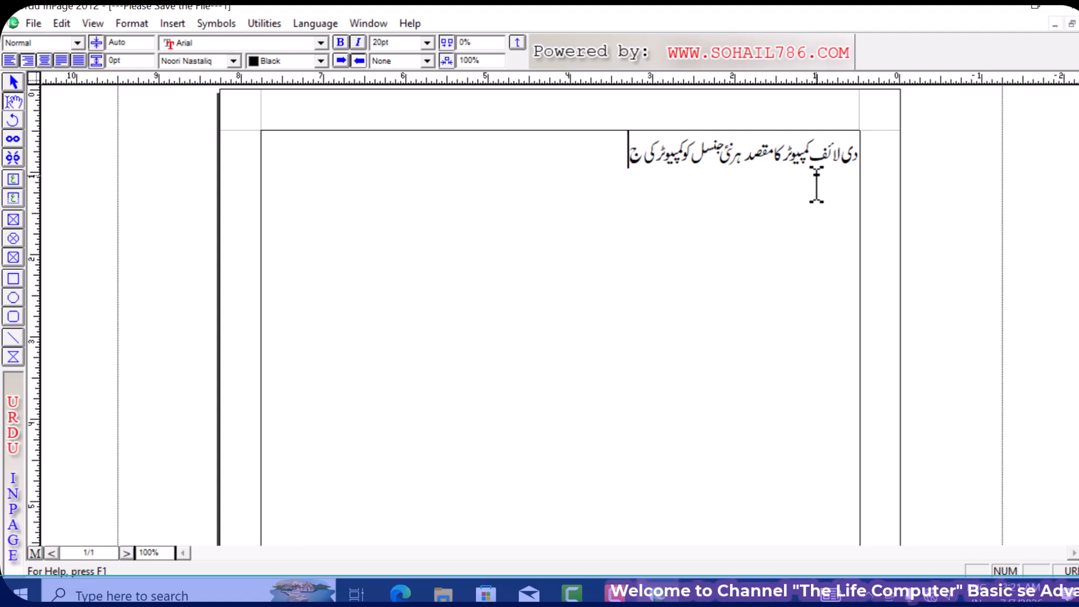
{"action": "type", "text": "دید تعلیم سے"}
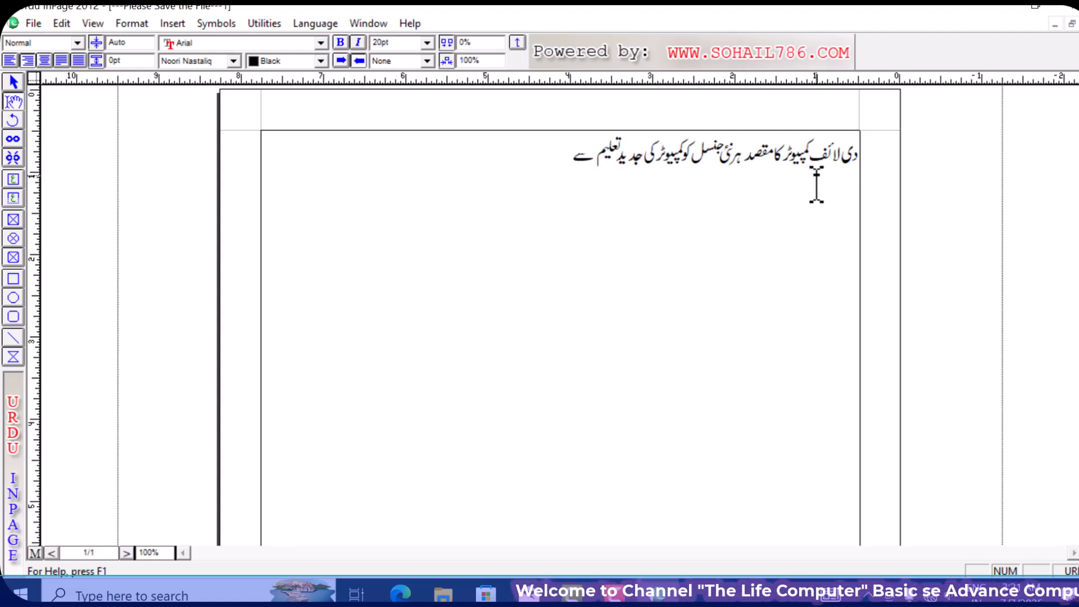
{"action": "type", "text": " آراستہ کرنا"}
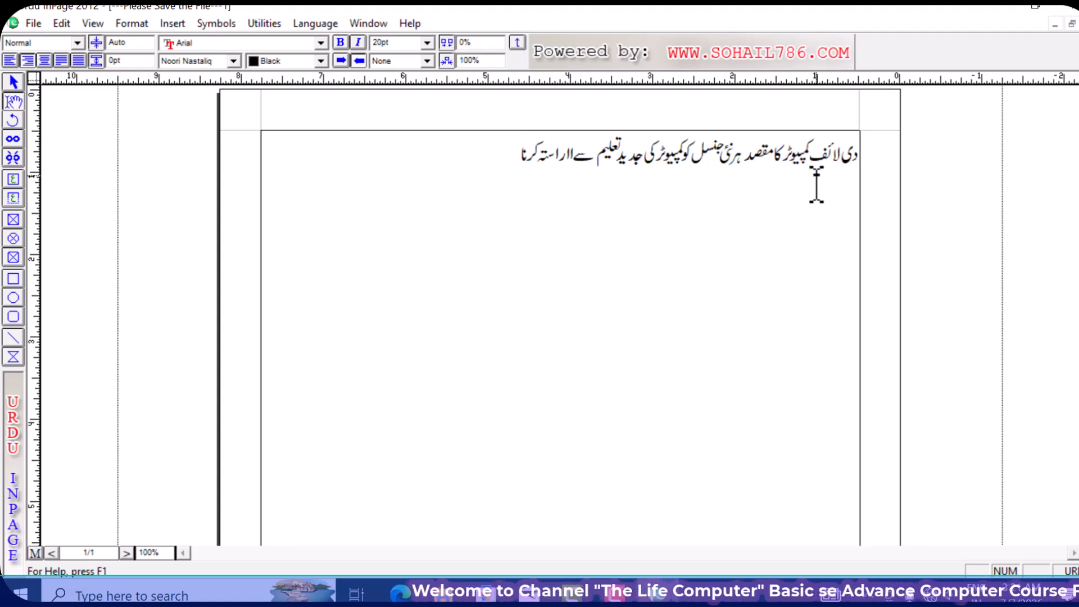
{"action": "type", "text": " ہے تا کہ وہ مستقبل"}
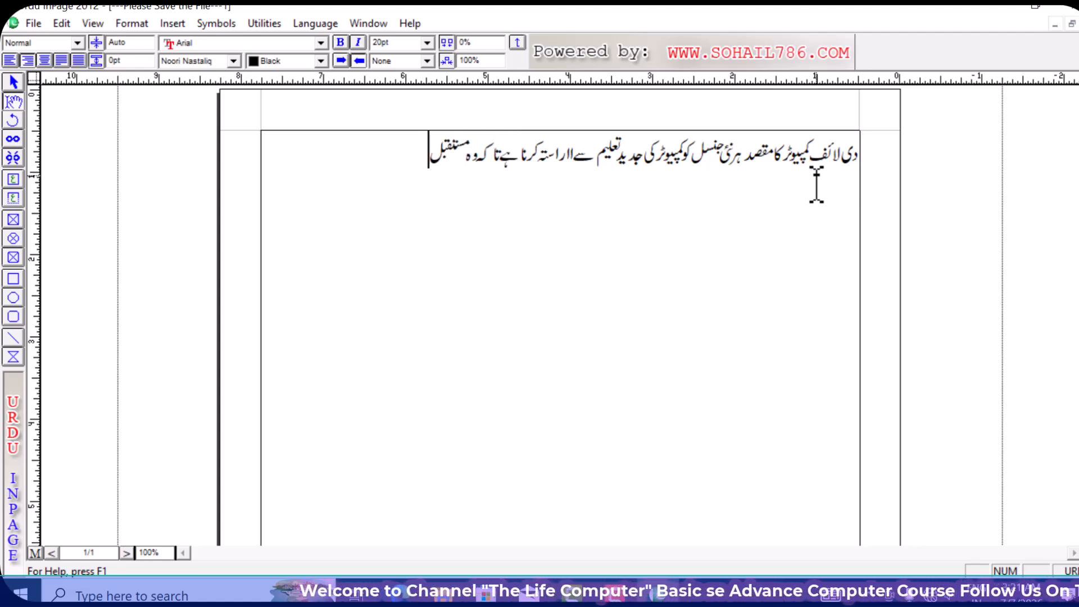
{"action": "type", "text": " کے تقاضوں کے"}
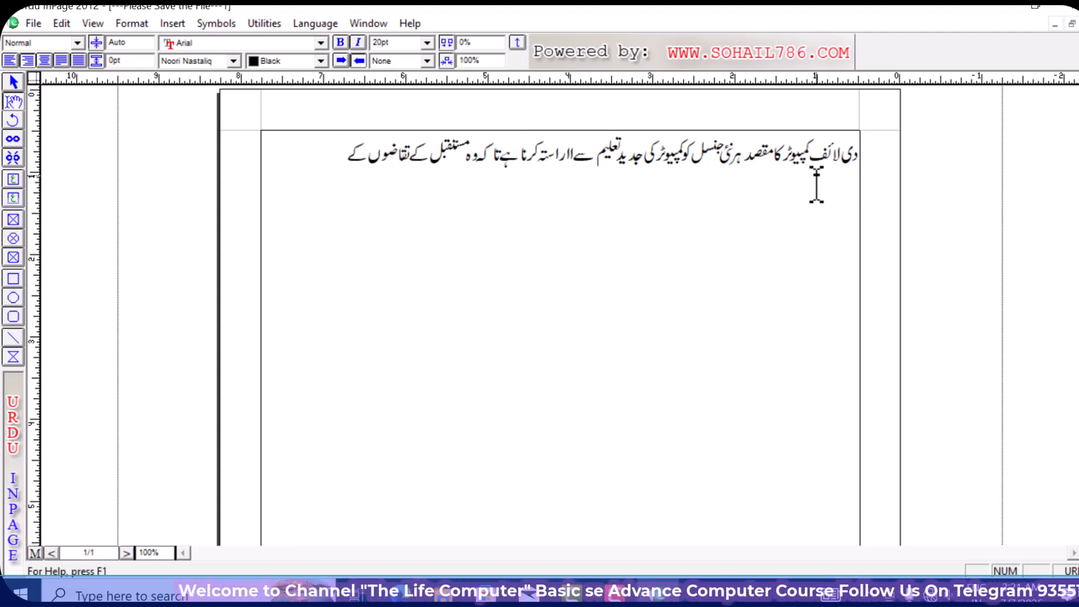
{"action": "type", "text": " مطابق اپنی صلاحیتوں کو بہتر"}
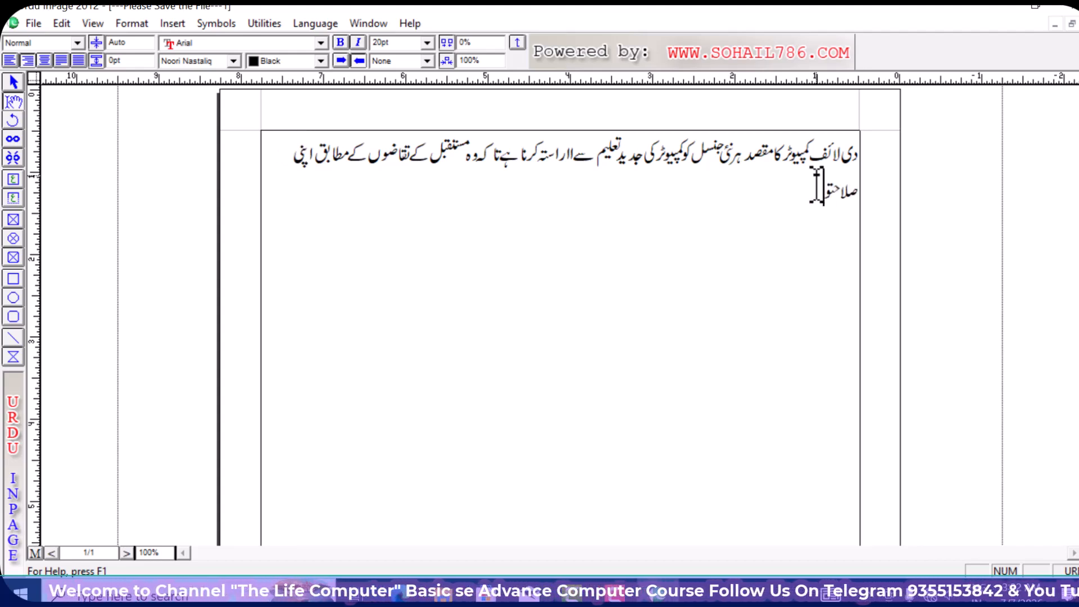
{"action": "type", "text": " بنا سکے،"}
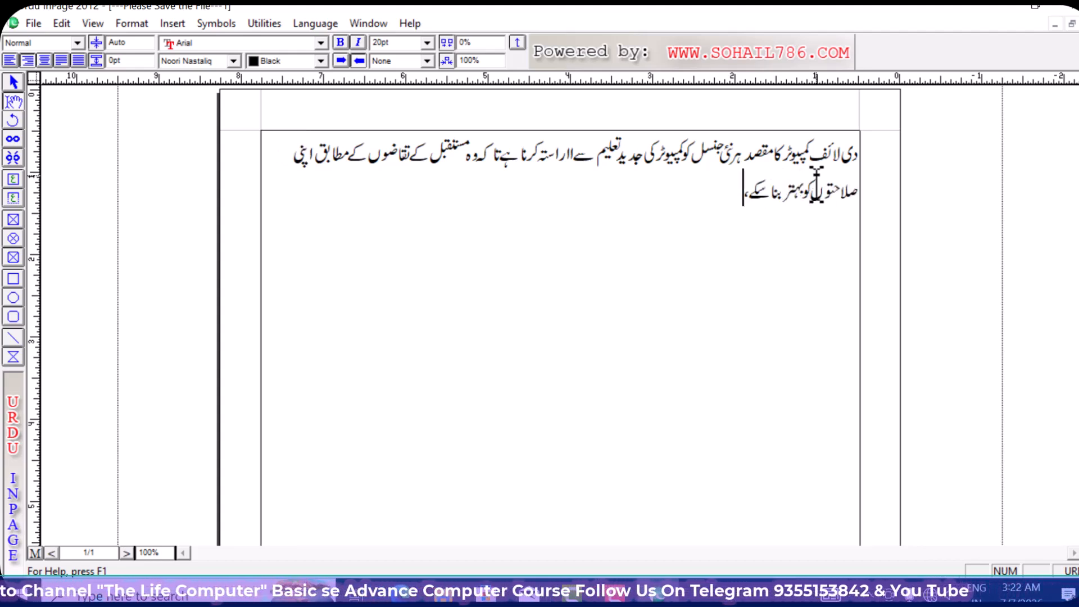
{"action": "type", "text": " خاص طور پر م"}
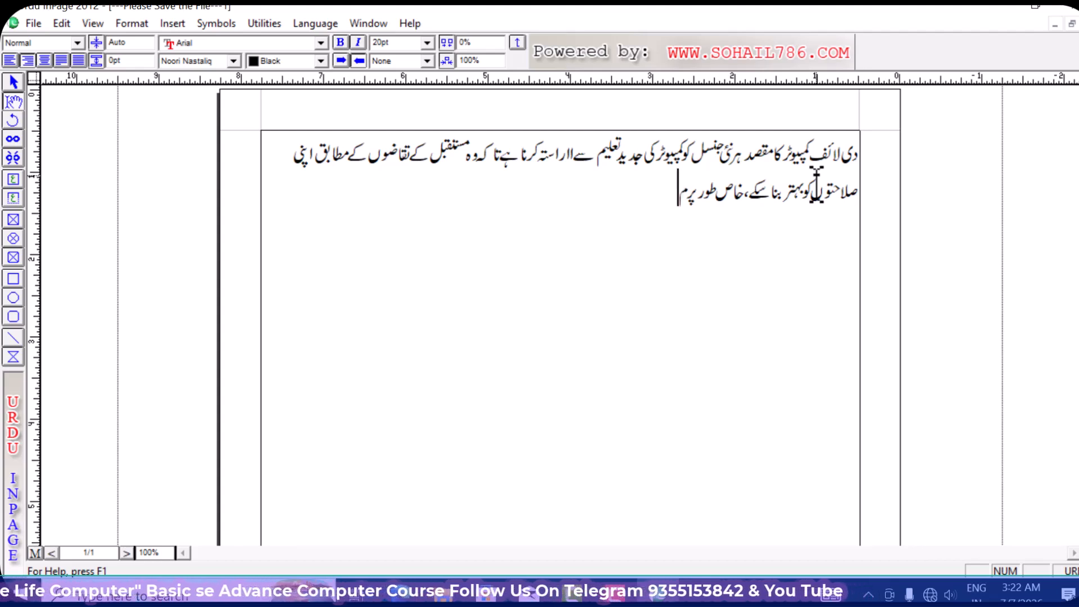
{"action": "type", "text": "دارس کے طابہ کو کمپیوٹر"}
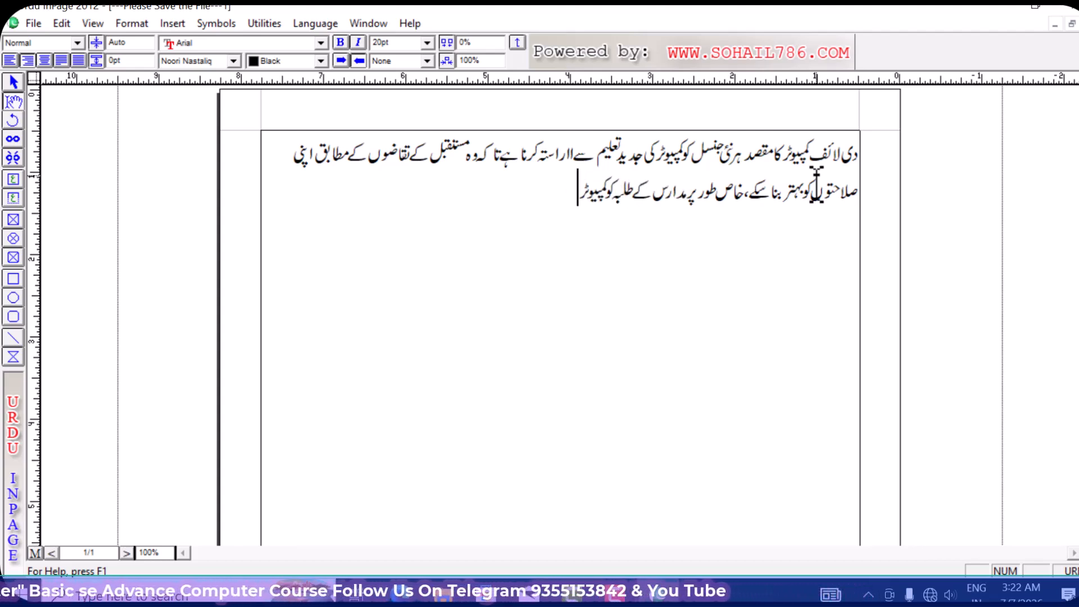
{"action": "type", "text": " کی تعلیم فراہم کرنا اس"}
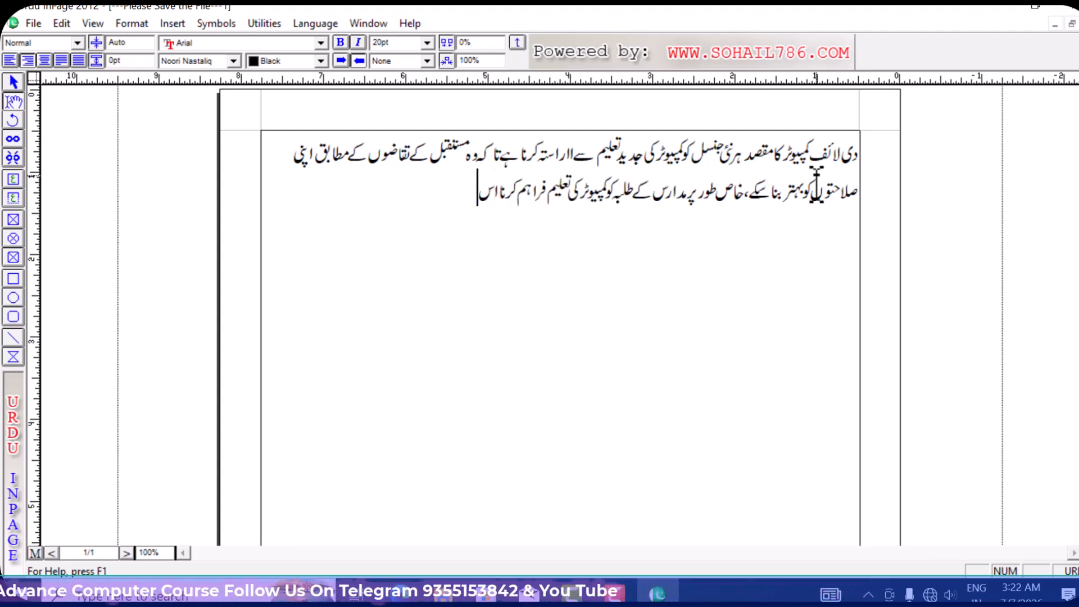
{"action": "type", "text": " ادارے کی اہم ترجیح"}
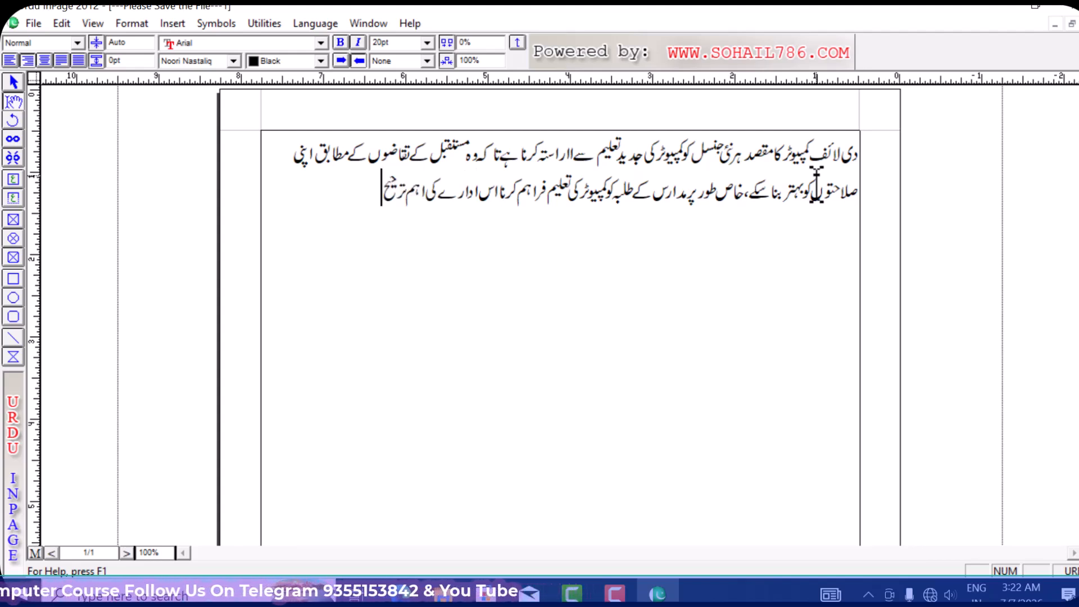
{"action": "type", "text": " ہے، تا کہ وہ دینی تعلی"}
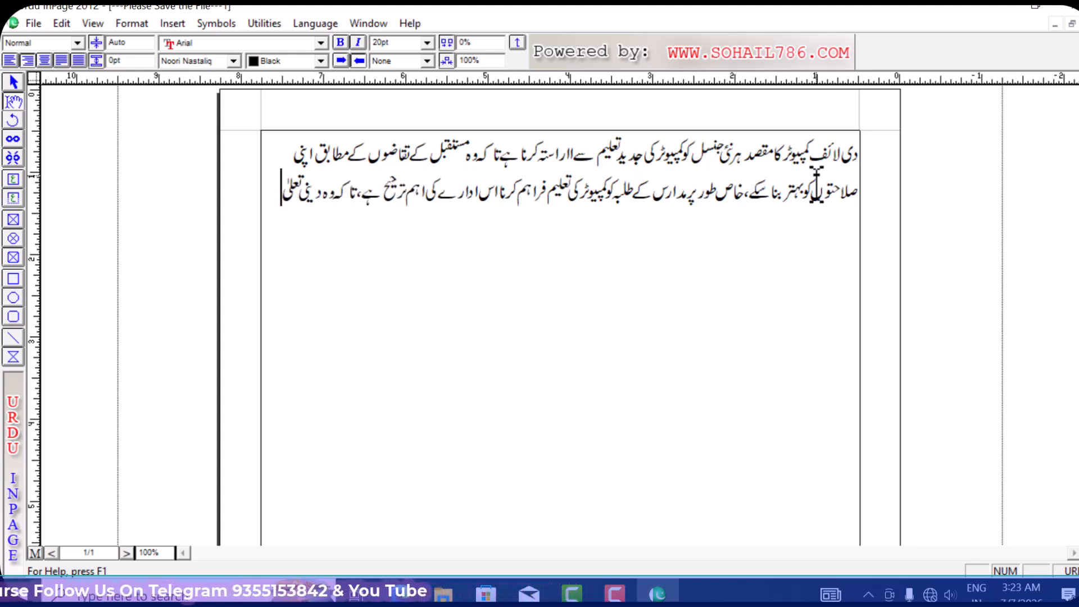
{"action": "type", "text": "م کے ساتھ"}
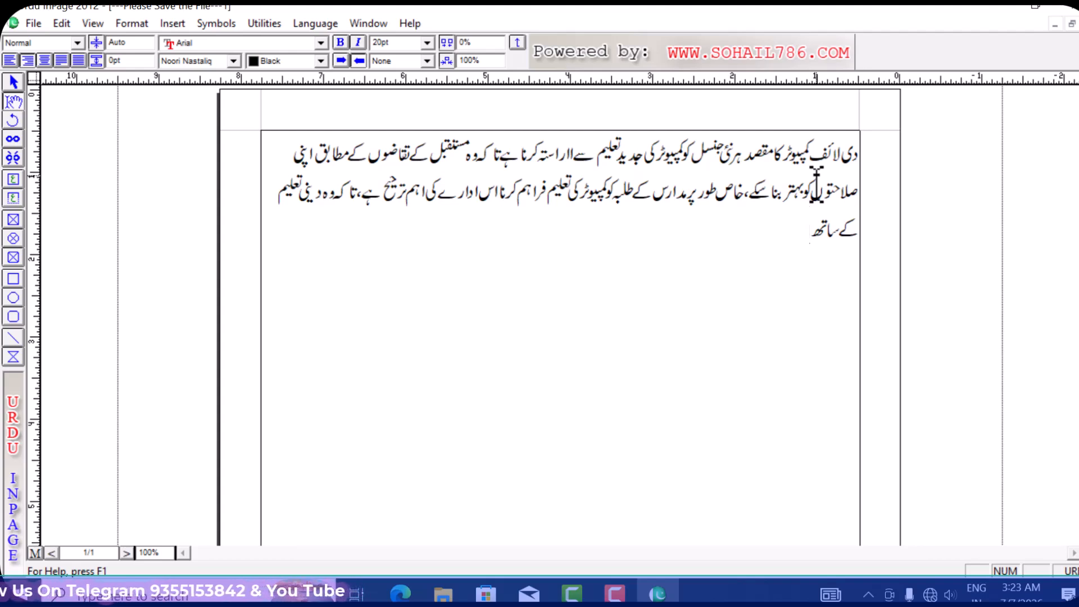
{"action": "type", "text": " ساتھ جدید ٹیکنالوجی"}
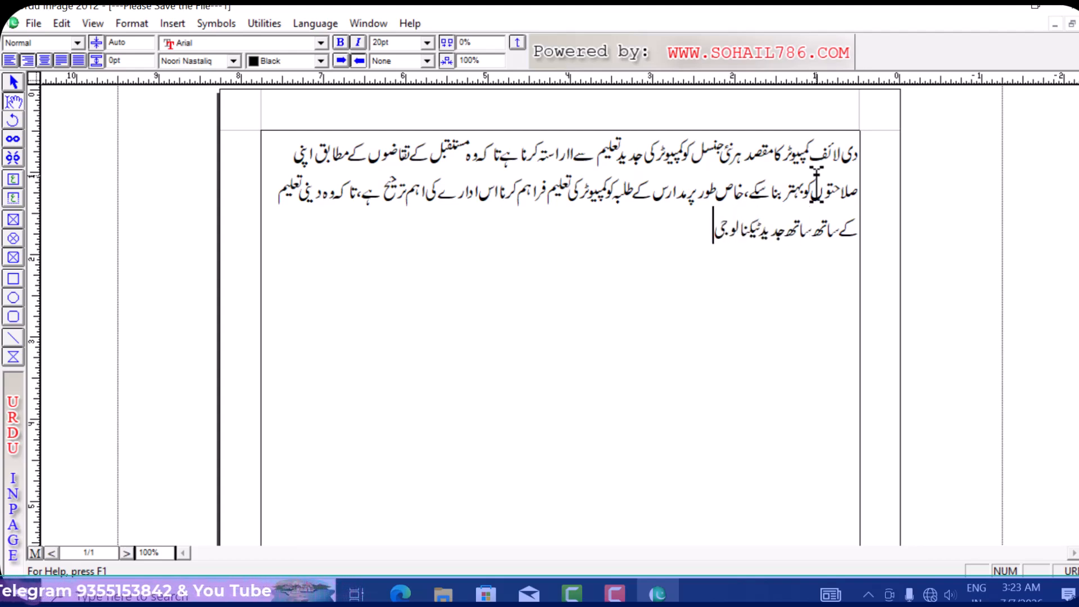
{"action": "type", "text": " سے بھی واقف"}
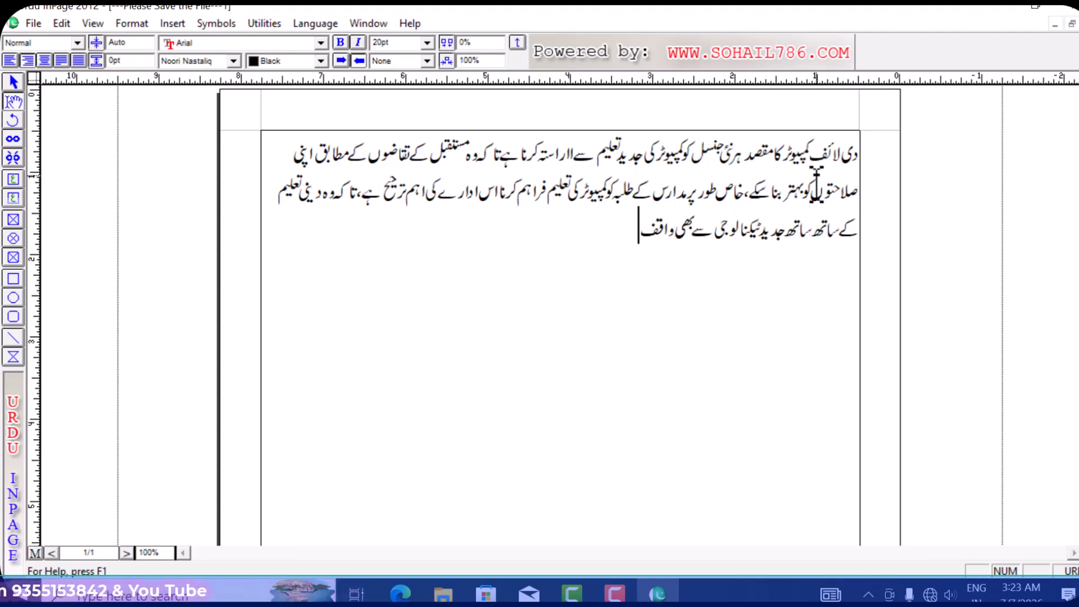
{"action": "type", "text": " ہوں۔"}
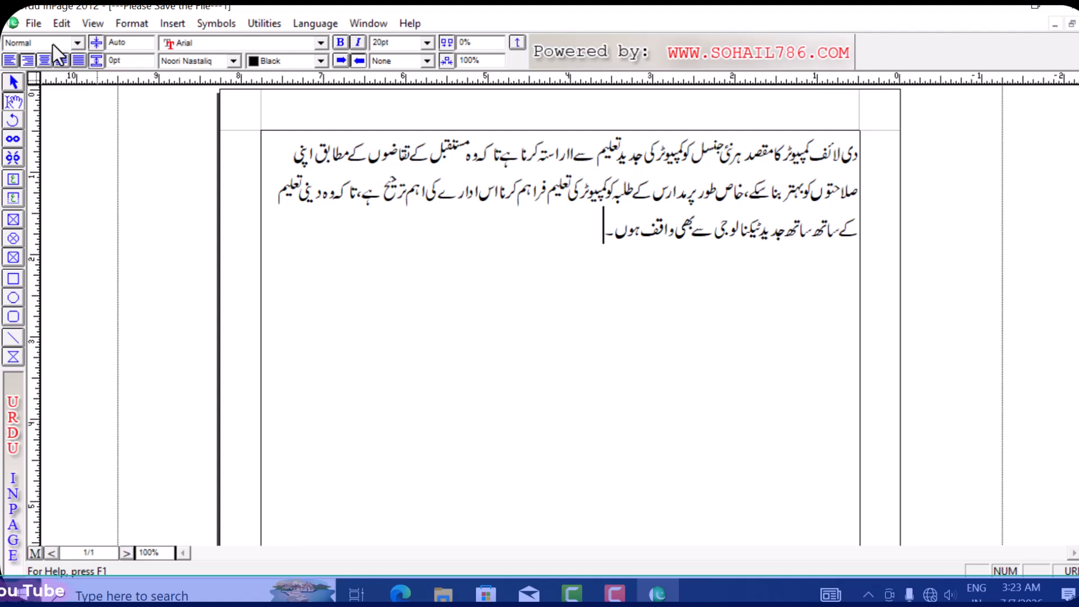
- Select the entire three-line Urdu paragraph and overwrite it with the letter ف
{"action": "left_click", "coordinate": [62, 24]}
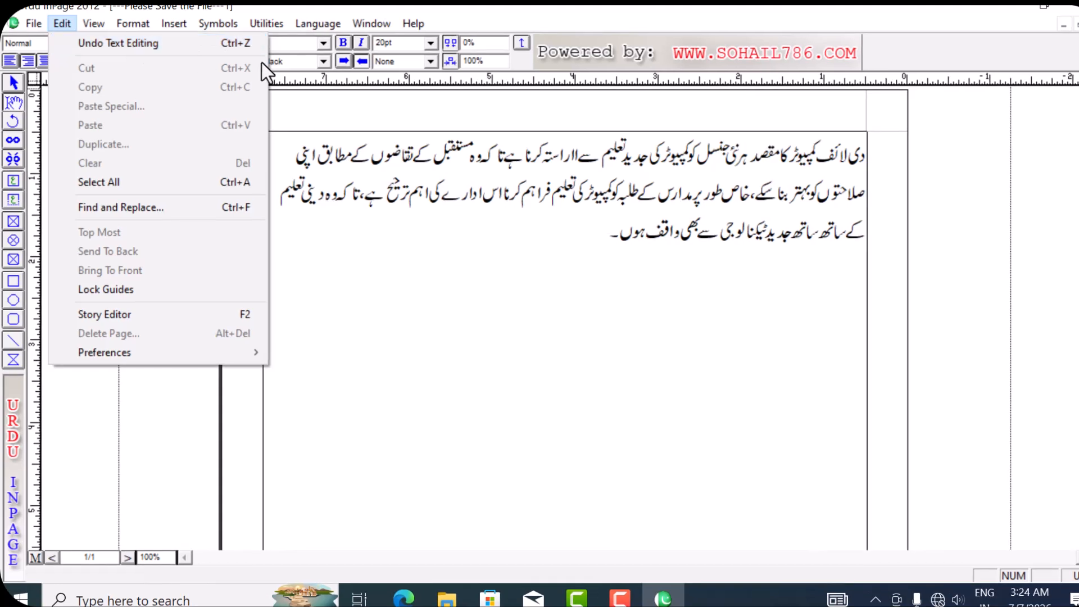
{"action": "left_click", "coordinate": [601, 242]}
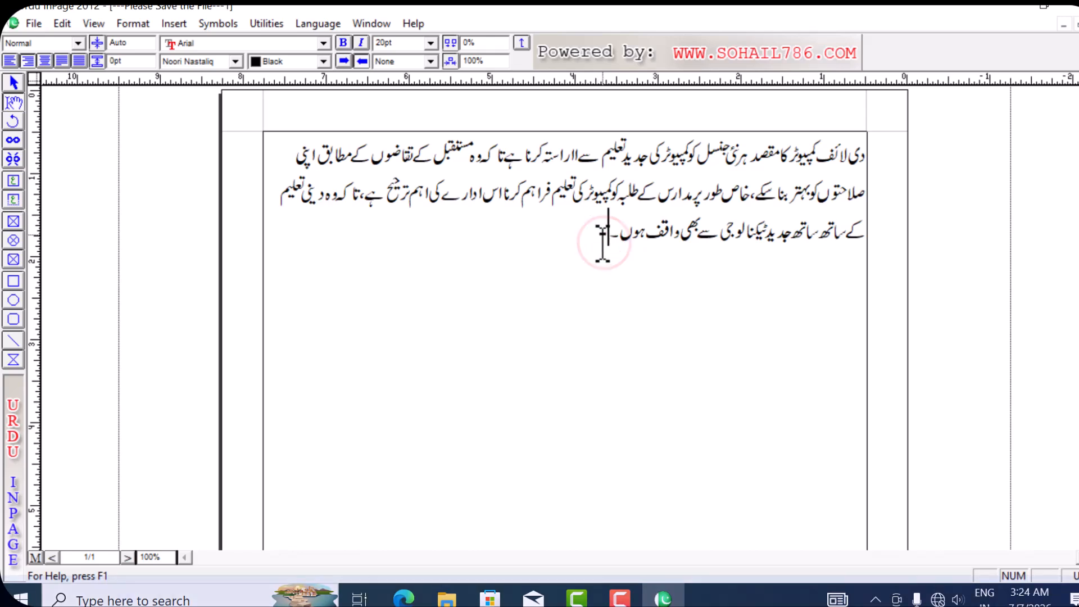
{"action": "left_click_drag", "start_coordinate": [599, 230], "coordinate": [870, 152]}
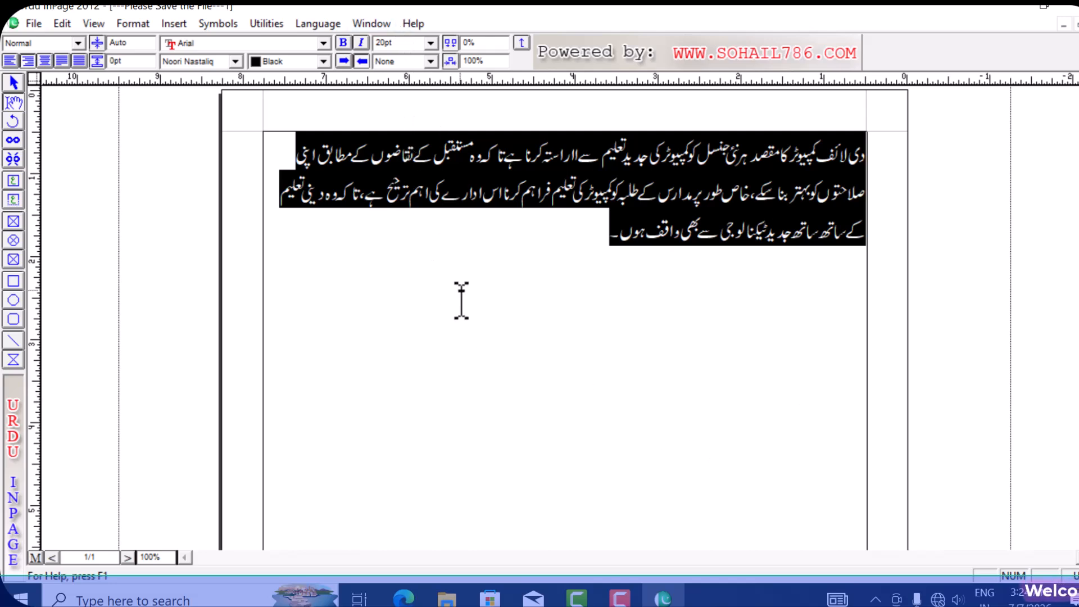
{"action": "type", "text": "ف"}
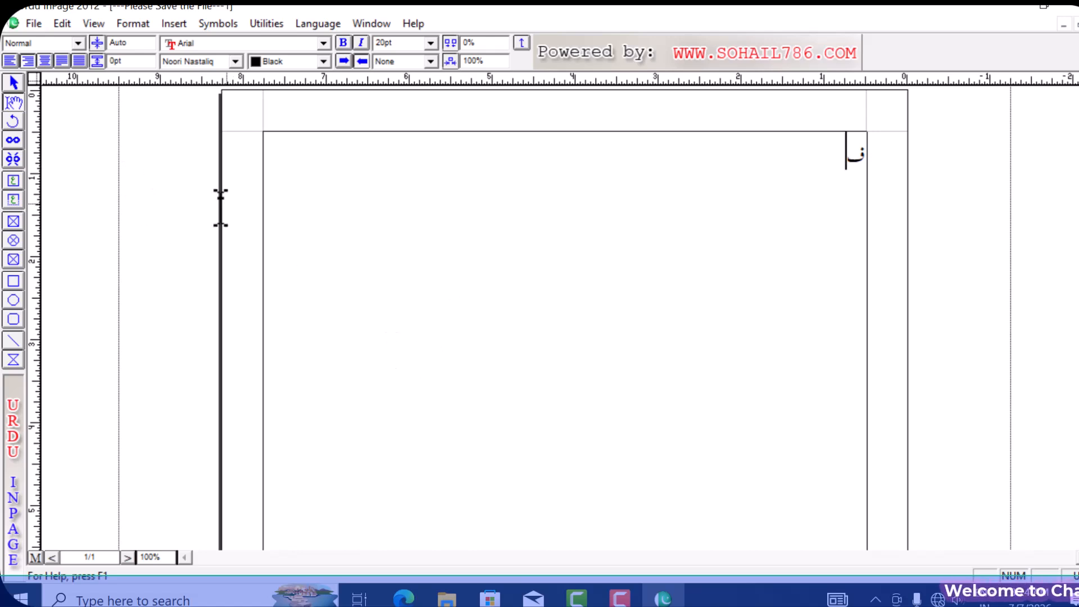
{"action": "left_click", "coordinate": [63, 27]}
{"action": "mouse_move", "coordinate": [83, 29]}
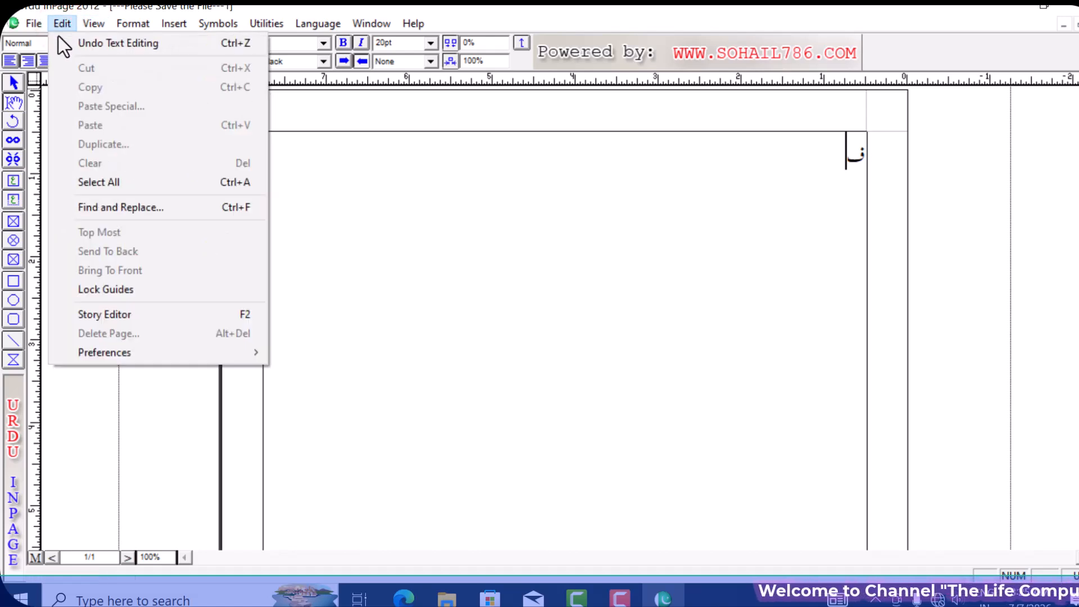
- Undo Text Editing to bring back the three-line Urdu paragraph
{"action": "left_click", "coordinate": [180, 45]}
{"action": "left_click", "coordinate": [860, 155]}
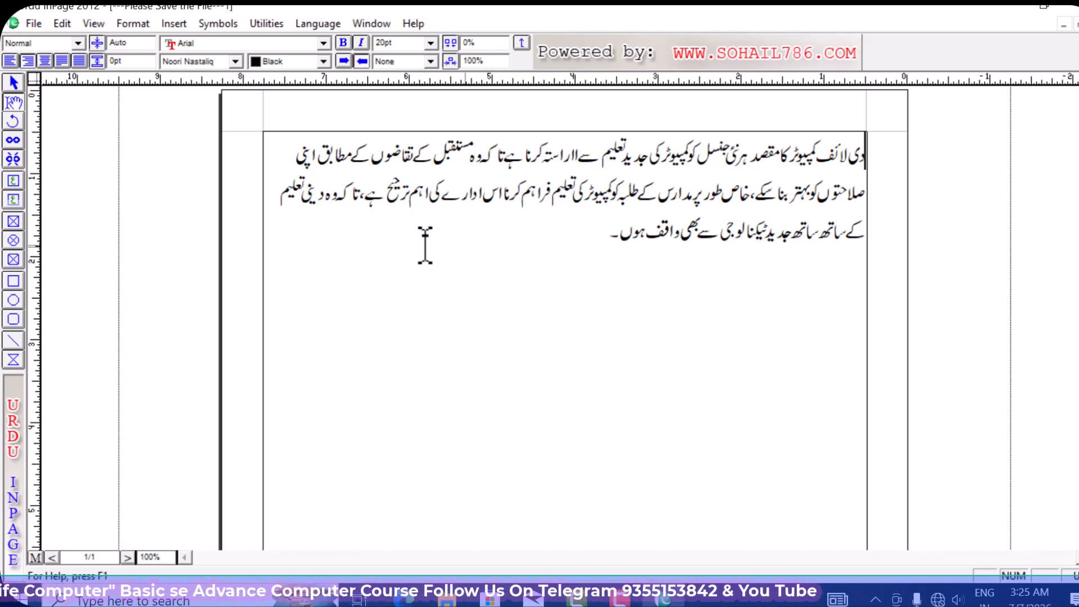
{"action": "left_click", "coordinate": [70, 29]}
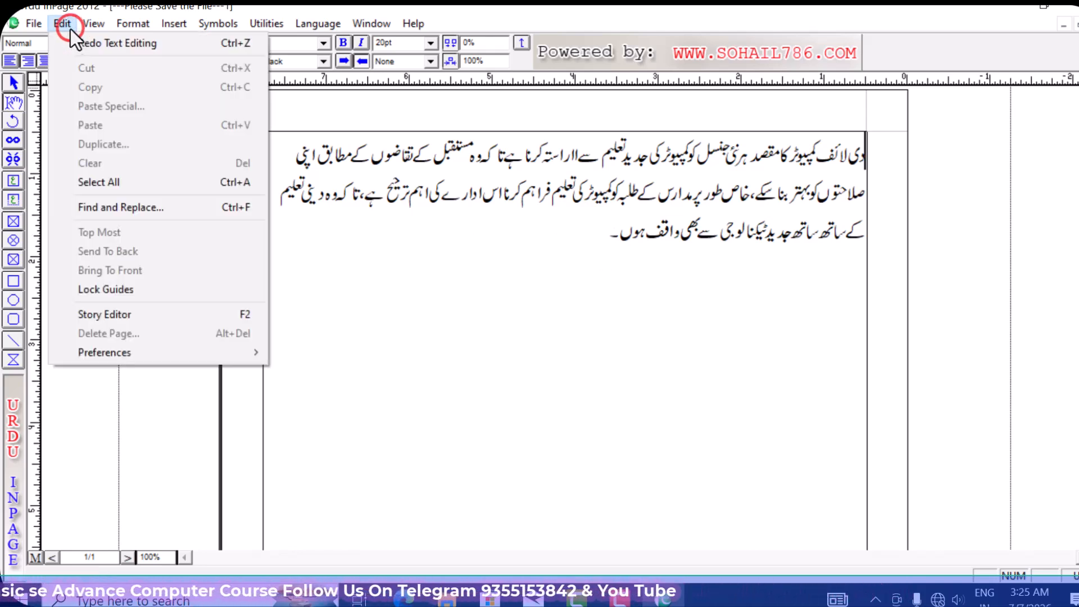
- Redo the replacement with ف, then undo it again so the paragraph returns
{"action": "left_click", "coordinate": [173, 45]}
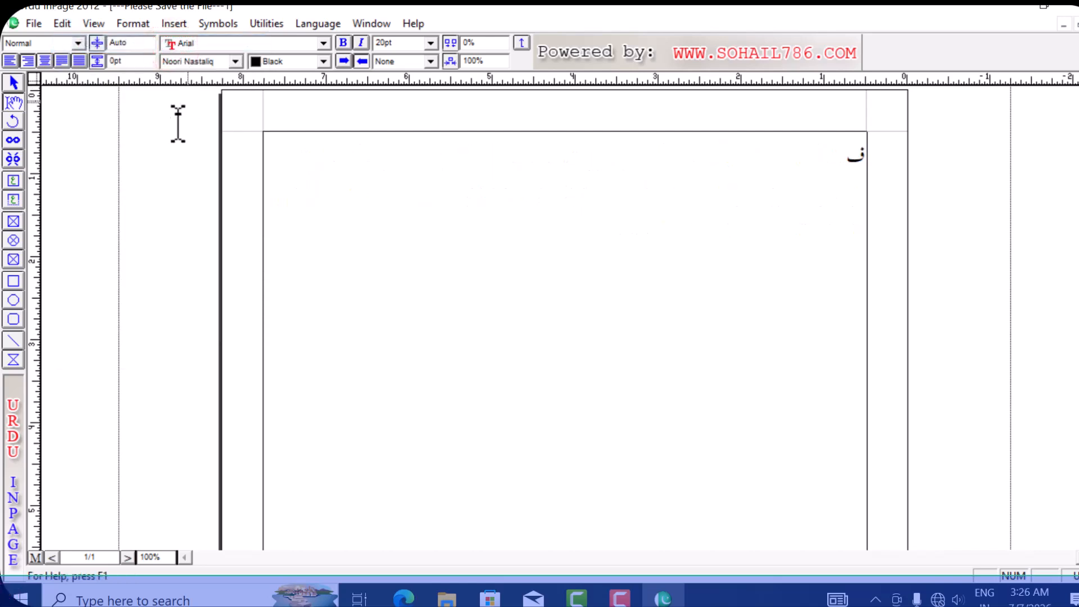
{"action": "left_click", "coordinate": [65, 25]}
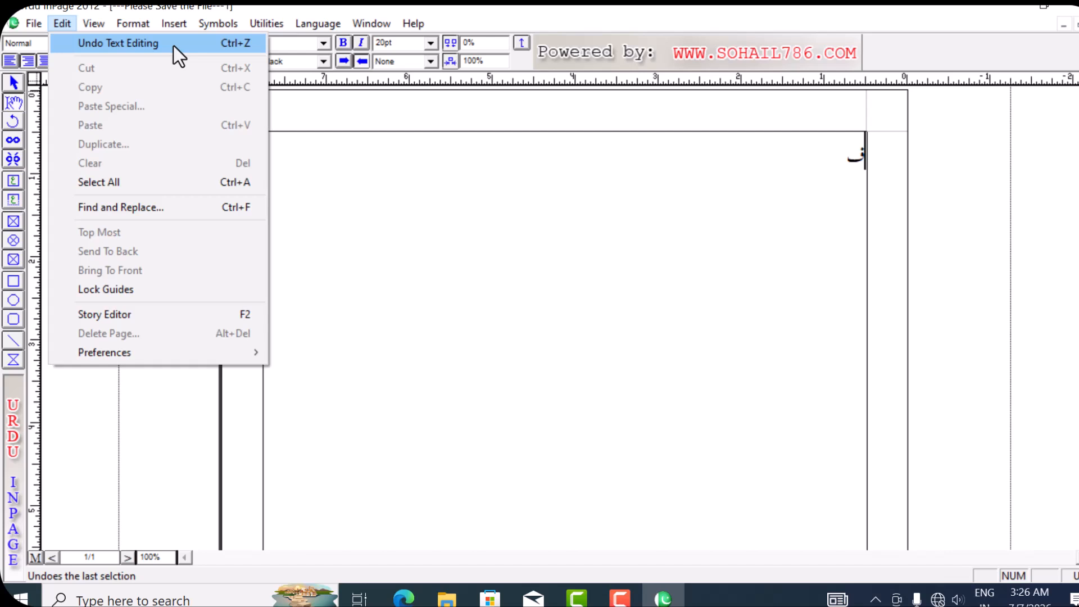
{"action": "left_click", "coordinate": [174, 46]}
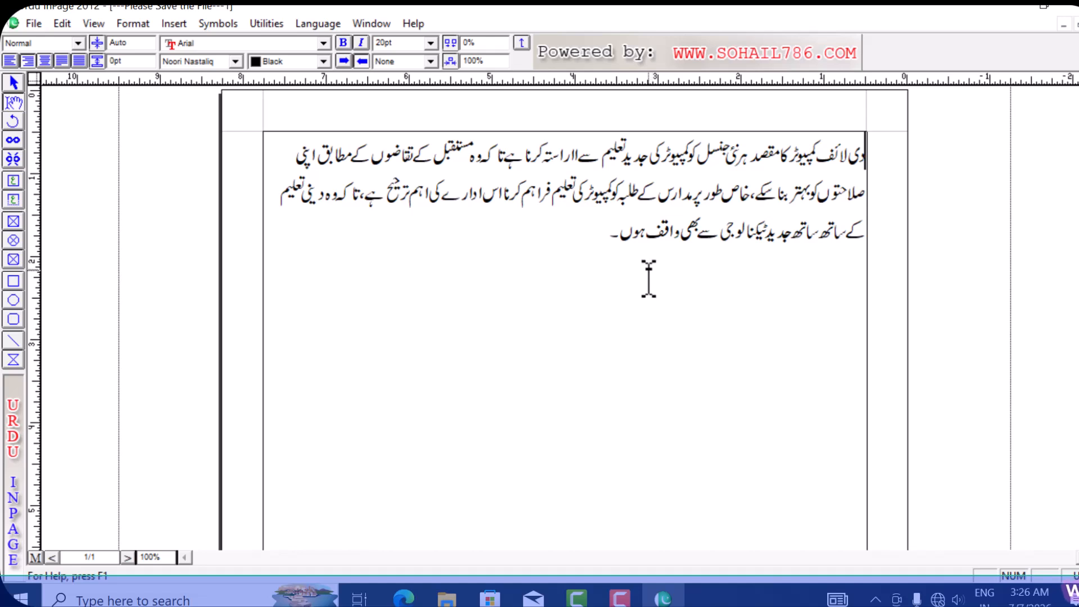
- Add a blank line above the Urdu paragraph and centre-align it with Ctrl+Shift+C
{"action": "left_click", "coordinate": [72, 22]}
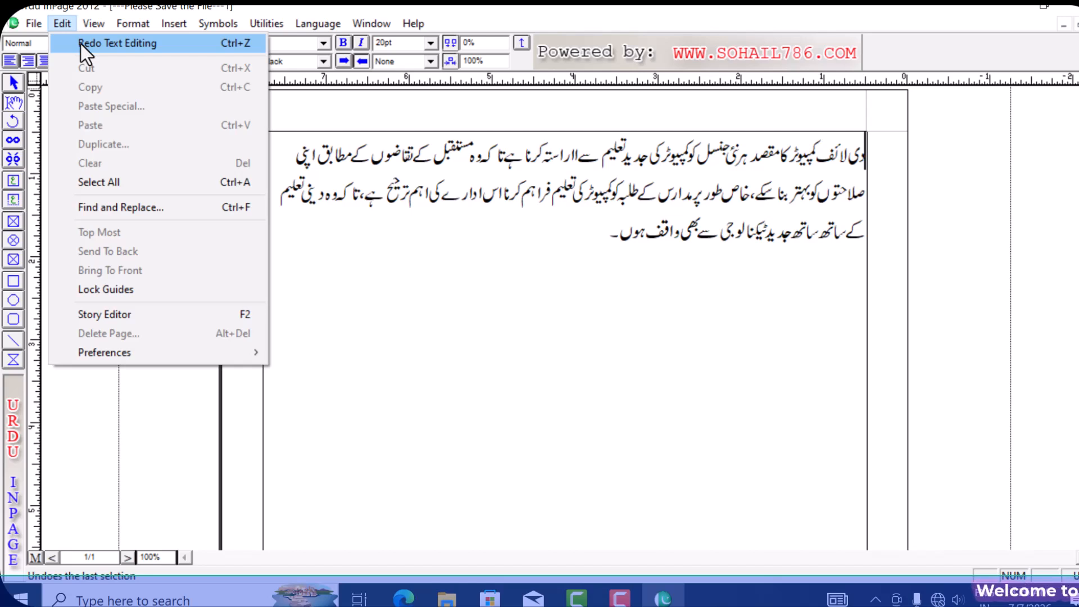
{"action": "left_click", "coordinate": [797, 224]}
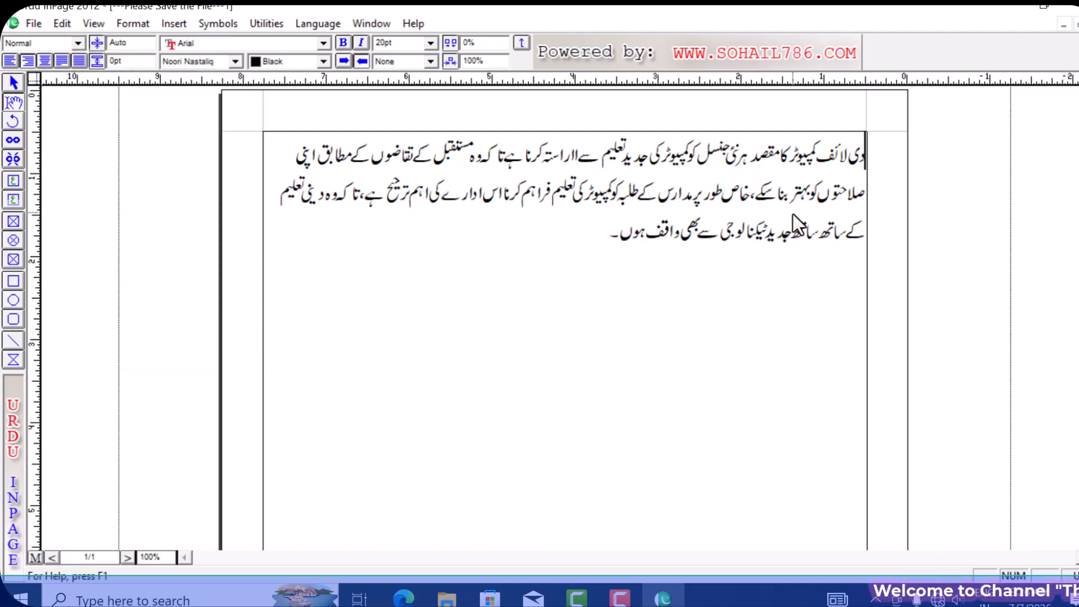
{"action": "key", "text": "Return"}
{"action": "left_click", "coordinate": [650, 161]}
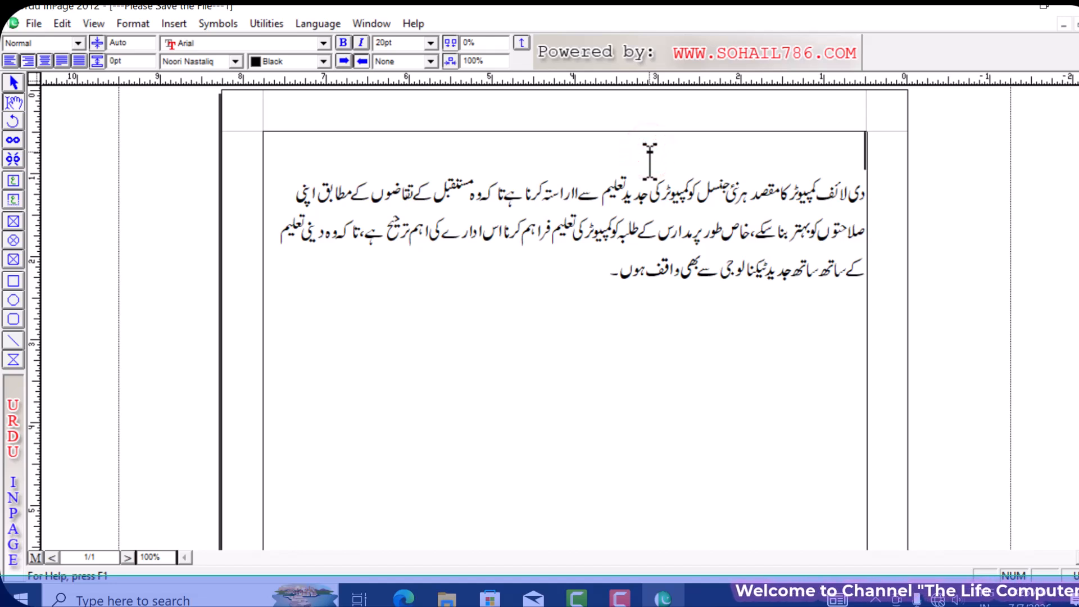
{"action": "key", "text": "ctrl+shift+c"}
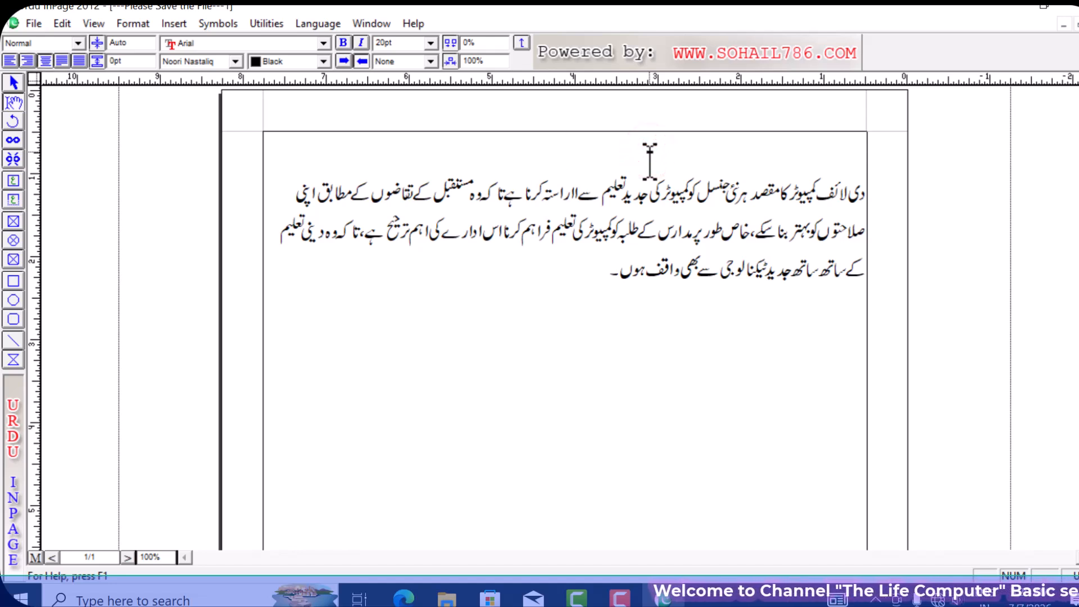
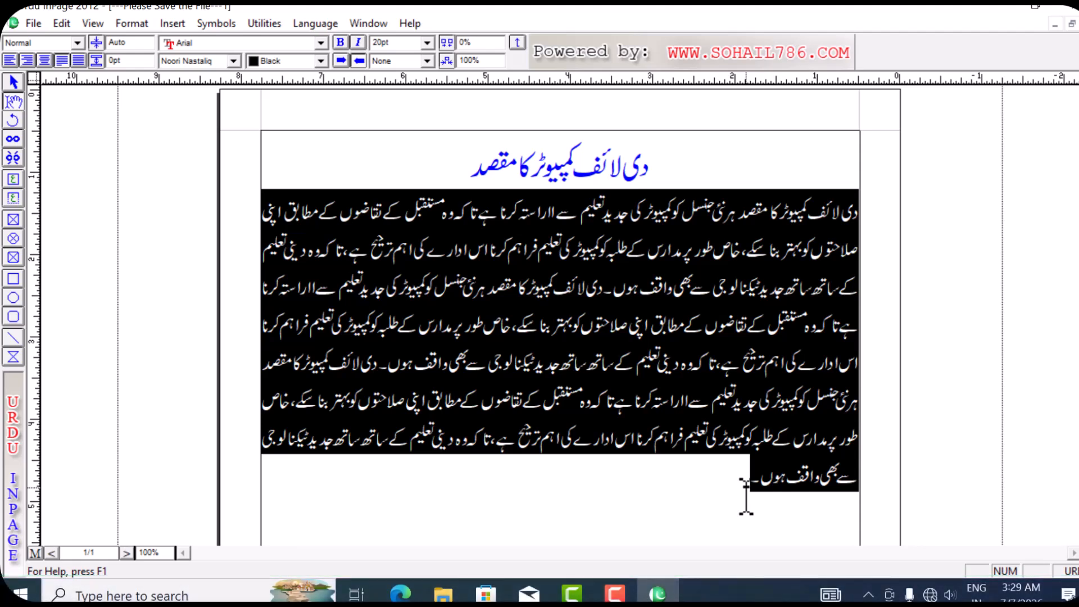
- Delete the Urdu body paragraph, then restore it with Ctrl+V, Ctrl+Z and Ctrl+Y until it is complete
{"action": "key", "text": "Delete"}
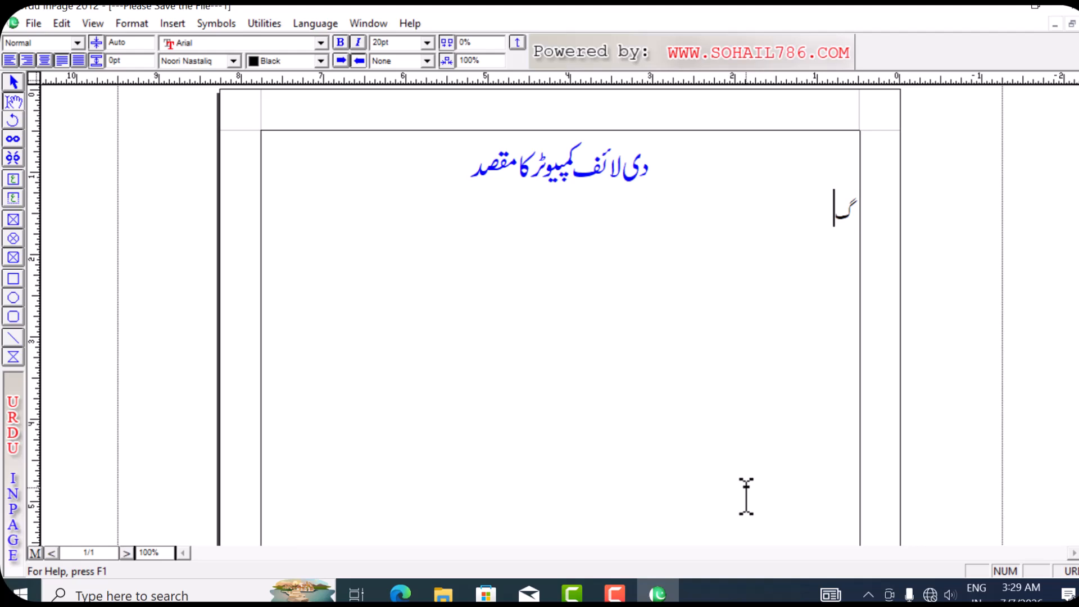
{"action": "type", "text": "دی لائف کمپیوٹر کا مقصد ہر نئی جنسل کو کمپیوٹر کی جدید تعلیم سے آراستہ کرنا ہے تاکہ وہ مستقبل کے تقاضوں کے مطابق اپنی صلاحتوں کو بہتر بنا سکے، خاص طور پر مدارس کے طلبہ کو کمپیوٹر کی تعلیم فراہم کرنا اس ادارے کی اہم ترجیح ہے، تاکہ وہ دینی تعلیم کے ساتھ ساتھ جدید ٹیکنالوجی سے بھی واقف ہوں۔ دی لائف کمپیوٹر کا مقصد ہر نئی جنسل کو کمپیوٹر کی جدید تعلیم سے آراستہ کرنا ہے تاکہ وہ مستقبل کے تقاضوں کے مطابق اپنی صلاحتوں کو بہتر بنا سکے، خاص طور پر مدارس کے طلبہ کو کمپیوٹر کی تعلیم فراہم کرنا اس ادارے کی اہم ترجیح ہے، تاکہ وہ دینی تعلیم کے ساتھ ساتھ جدید ٹیکنالوجی سے بھی واقف ہوں۔ دی لائف کمپیوٹر کا مقصد ہر نئی جنسل کو کمپیوٹر کی جدید تعلیم سے آراستہ کرنا ہے تاکہ وہ مستقبل کے تقاضوں کے مطابق اپنی صلاحتوں کو بہتر بنا سکے، خاص طور پر مدارس کے طلبہ کو کمپیوٹر کی تعلیم فراہم کرنا اس ادارے کی اہم ترجیح ہے، تاکہ وہ دینی تعلیم کے ساتھ ساتھ جدید ٹیکنالوجی سے بھی واقف ہوں۔"}
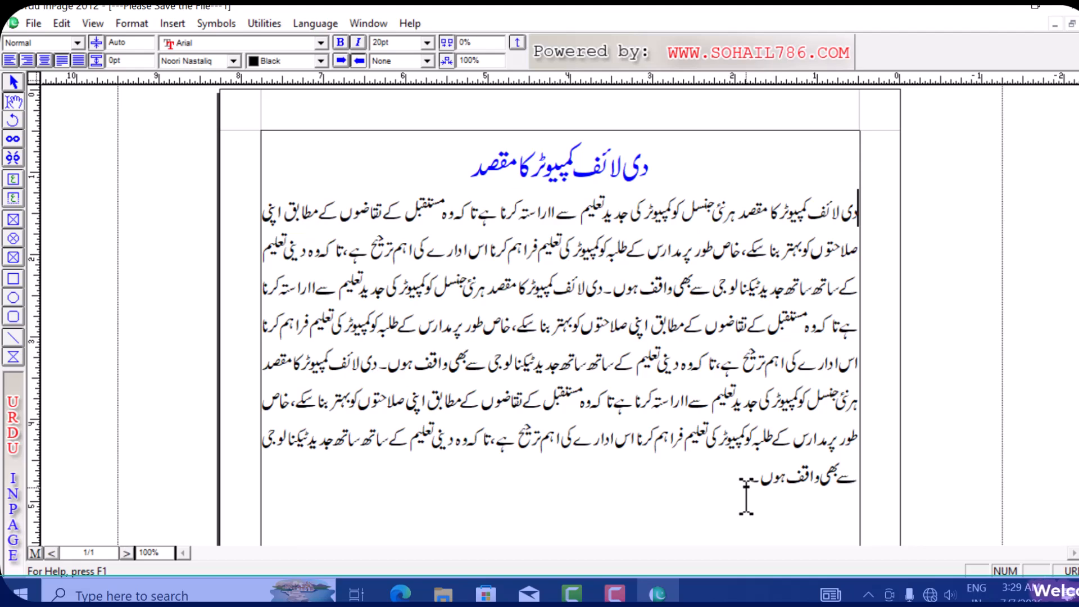
{"action": "key", "text": "ctrl+z"}
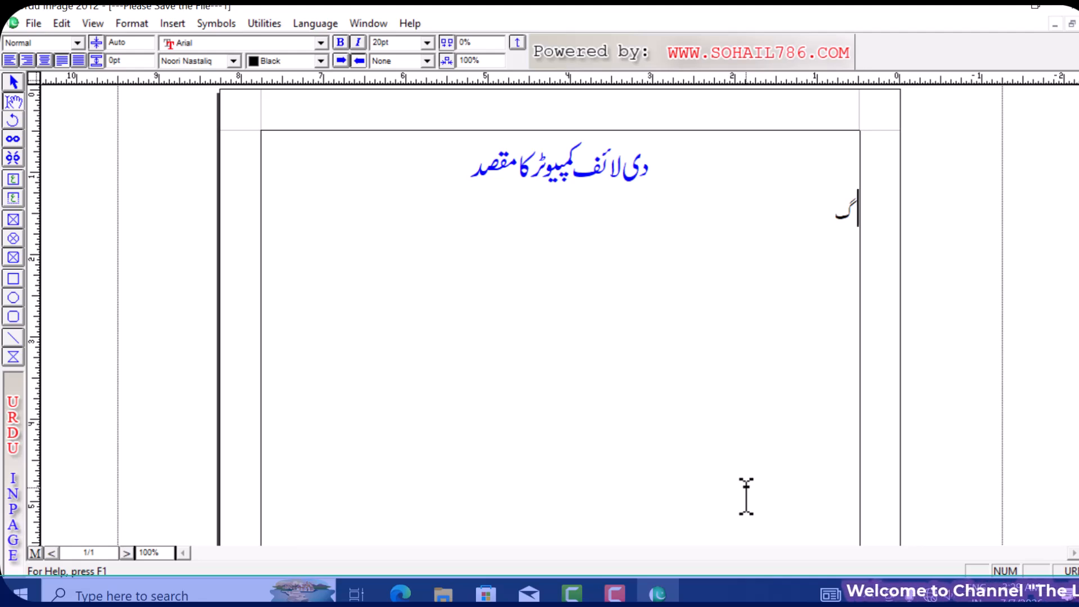
{"action": "key", "text": "ctrl+y"}
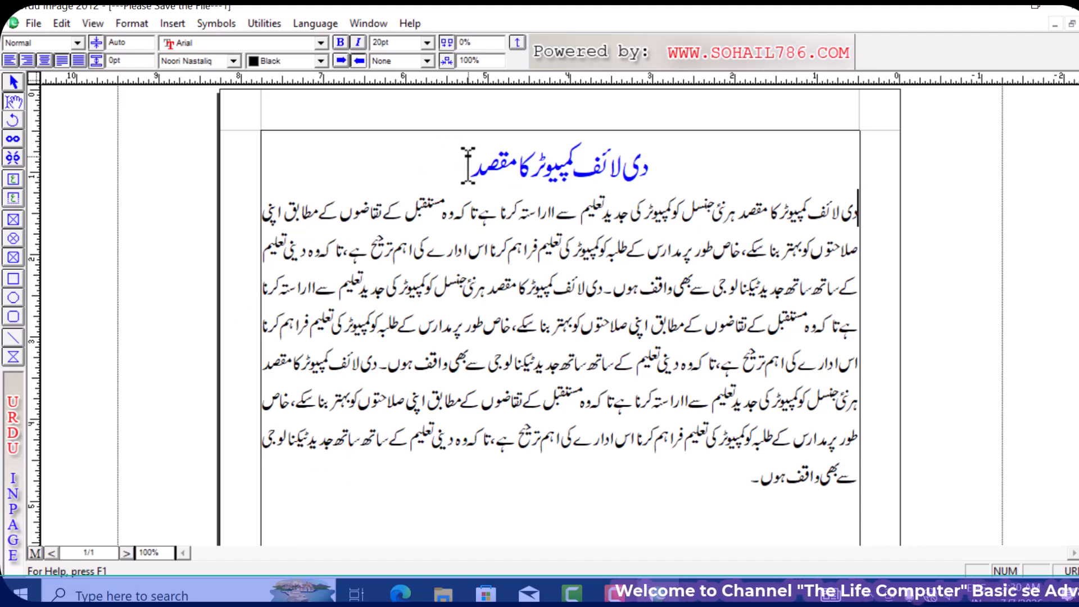
{"action": "left_click_drag", "start_coordinate": [464, 163], "coordinate": [577, 169]}
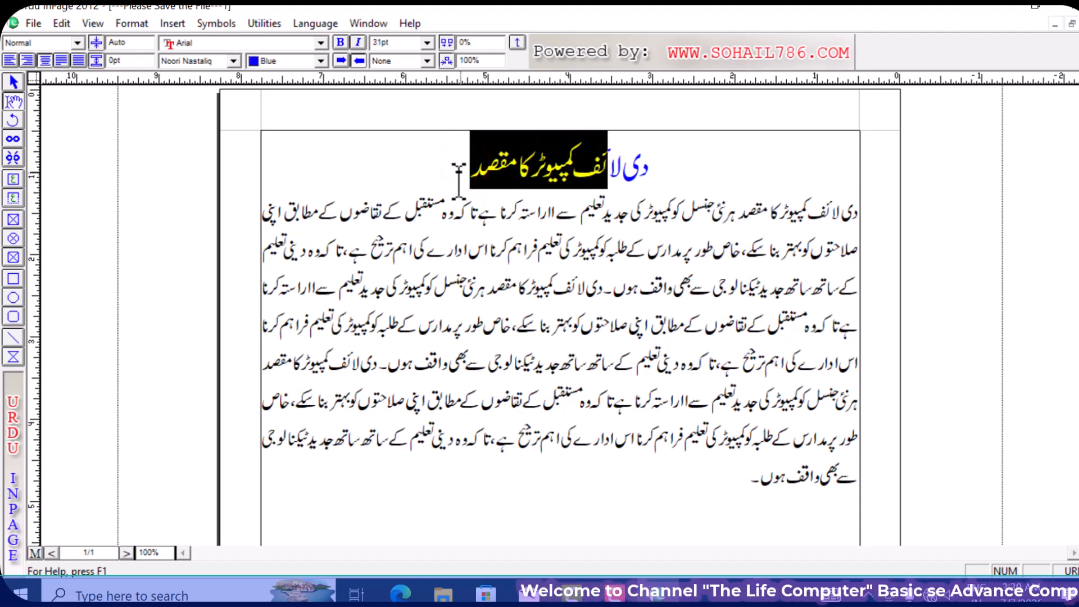
{"action": "left_click", "coordinate": [462, 164]}
{"action": "left_click_drag", "start_coordinate": [467, 169], "coordinate": [660, 166]}
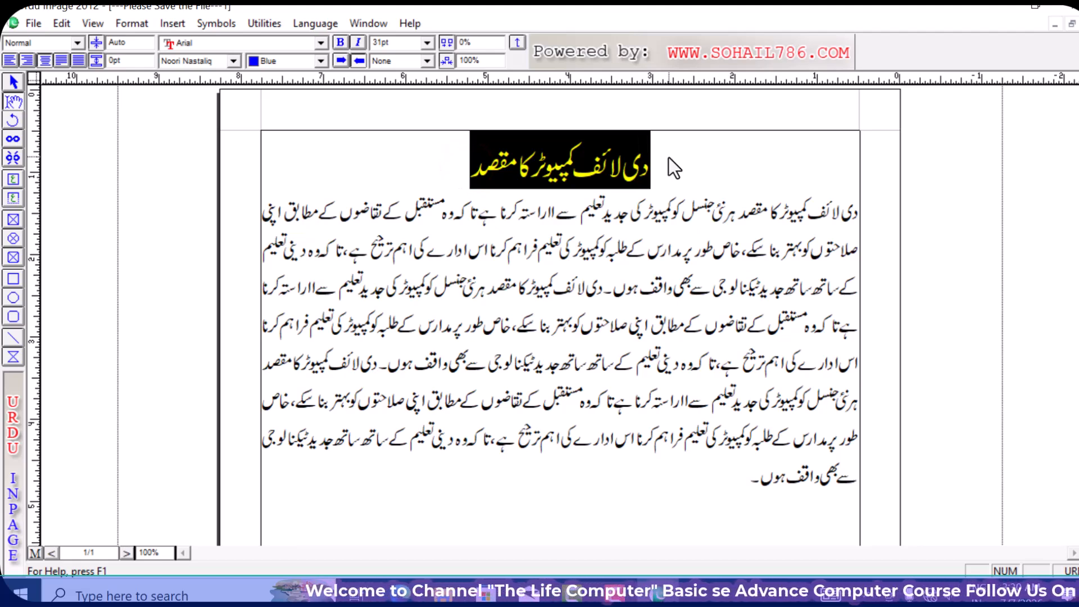
{"action": "type", "text": "ت"}
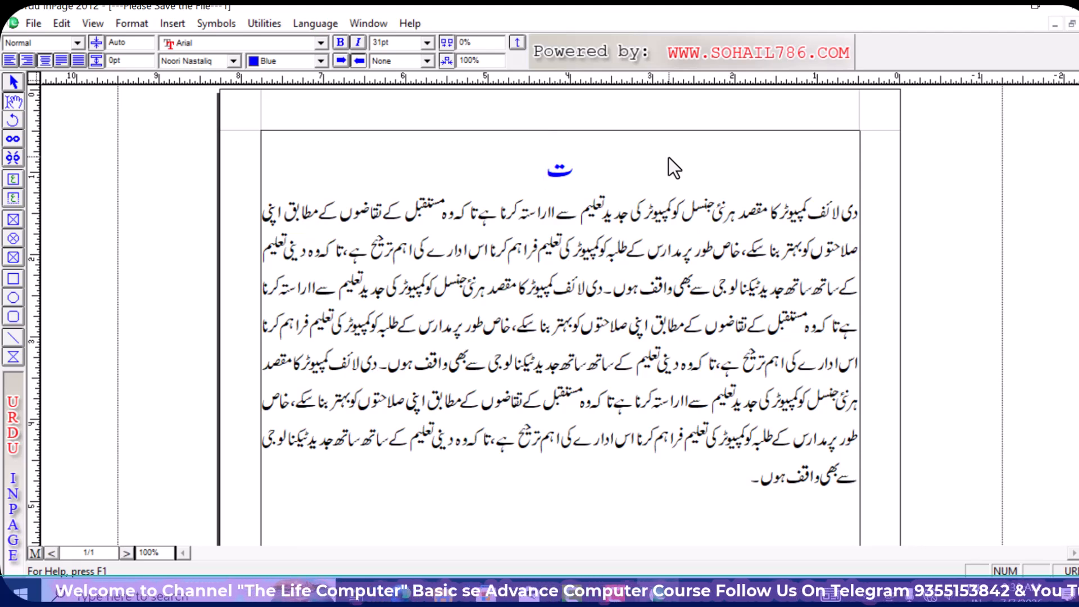
{"action": "type", "text": "ا"}
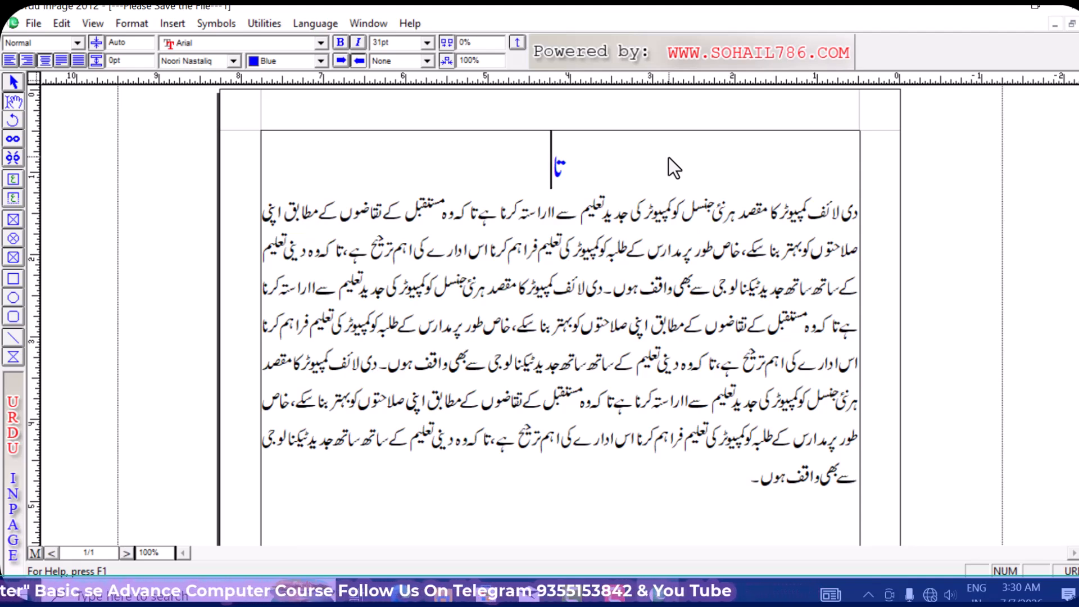
{"action": "key", "text": "BackSpace"}
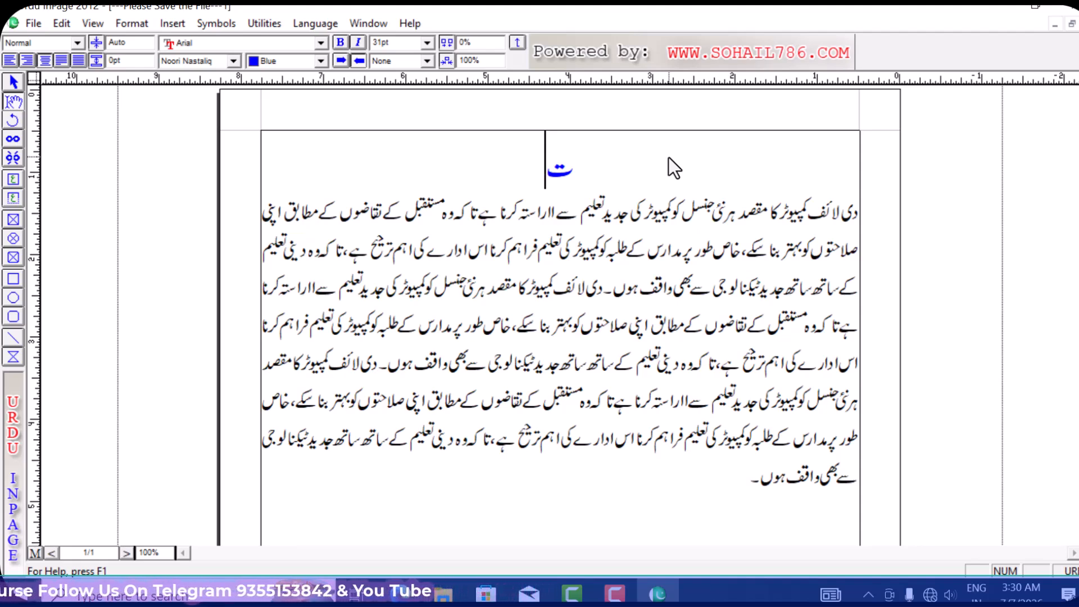
{"action": "type", "text": "ا"}
{"action": "key", "text": "BackSpace"}
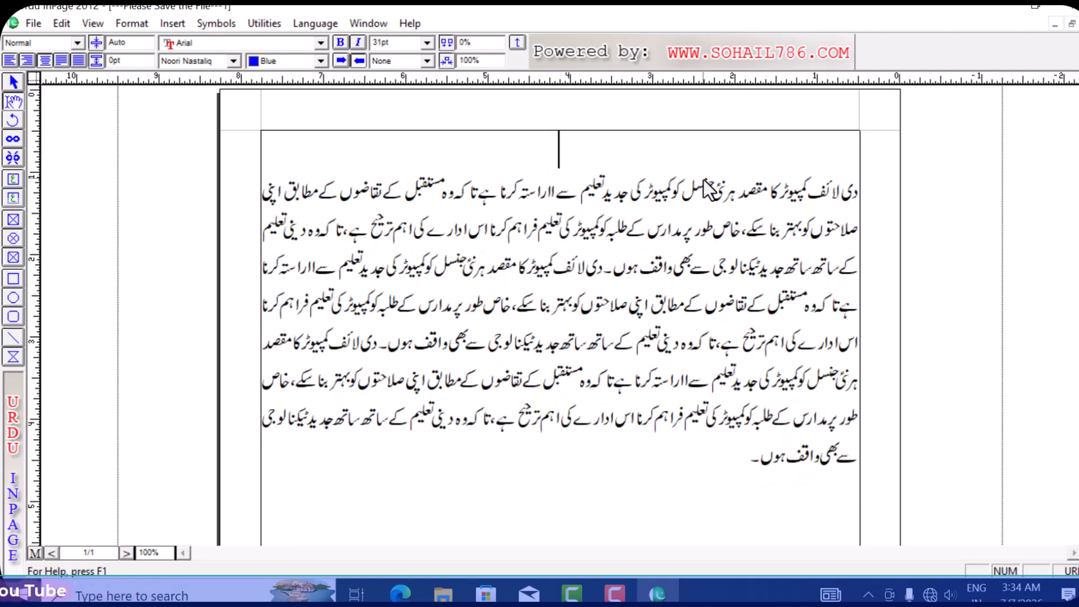
{"action": "type", "text": "دی"}
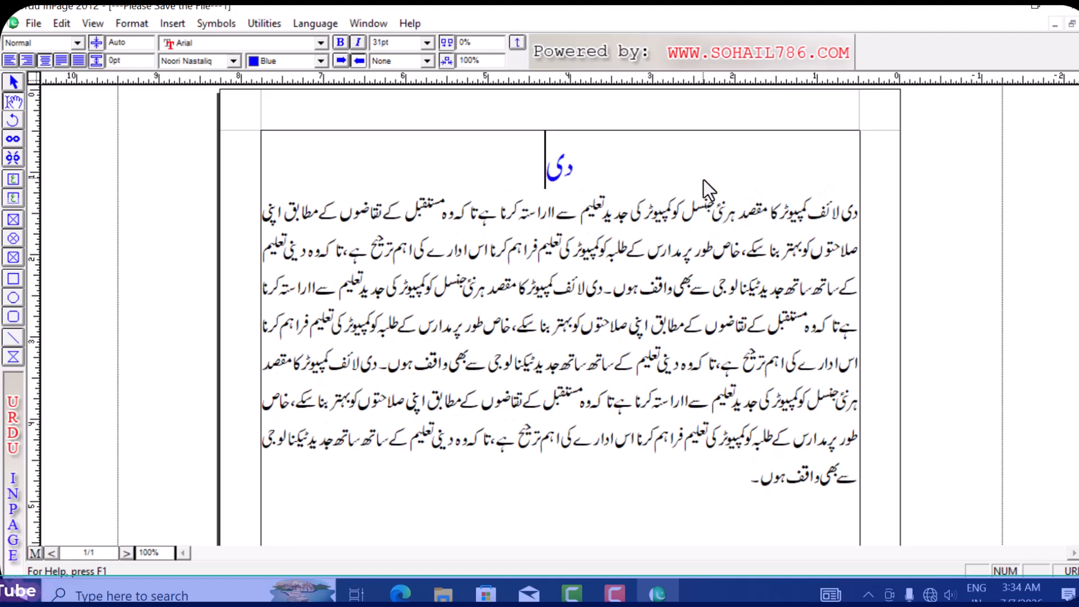
{"action": "type", "text": " لائف ک"}
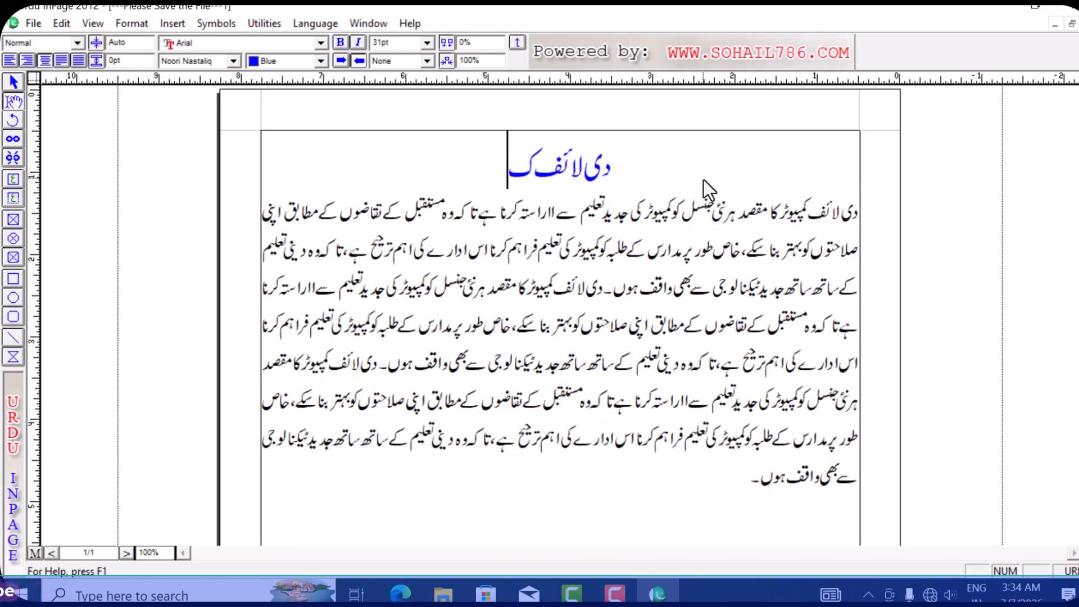
{"action": "type", "text": "مپیوٹر"}
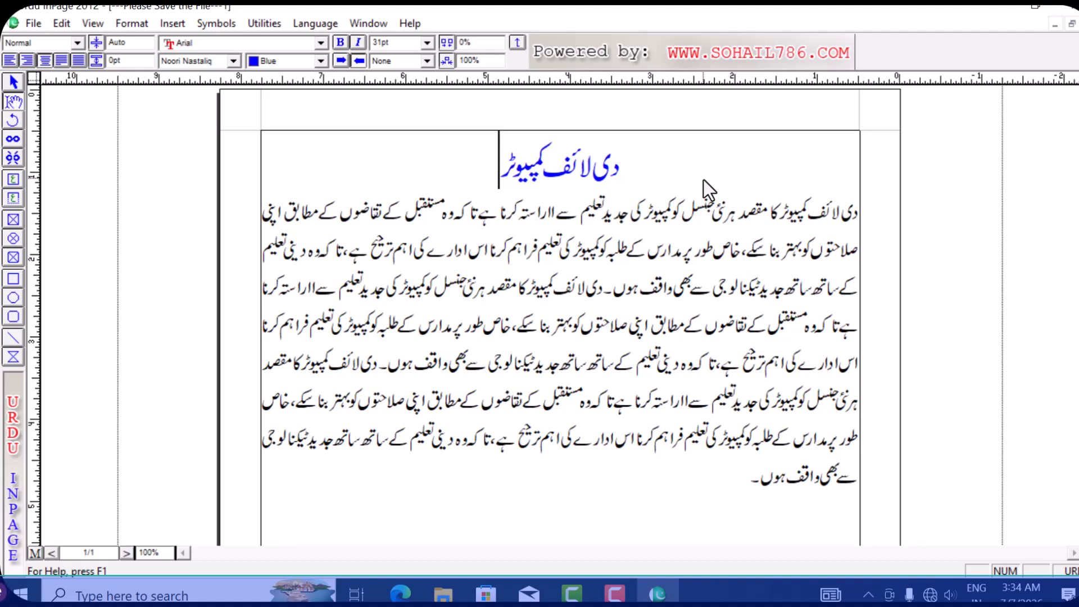
{"action": "type", "text": " کا مقصد"}
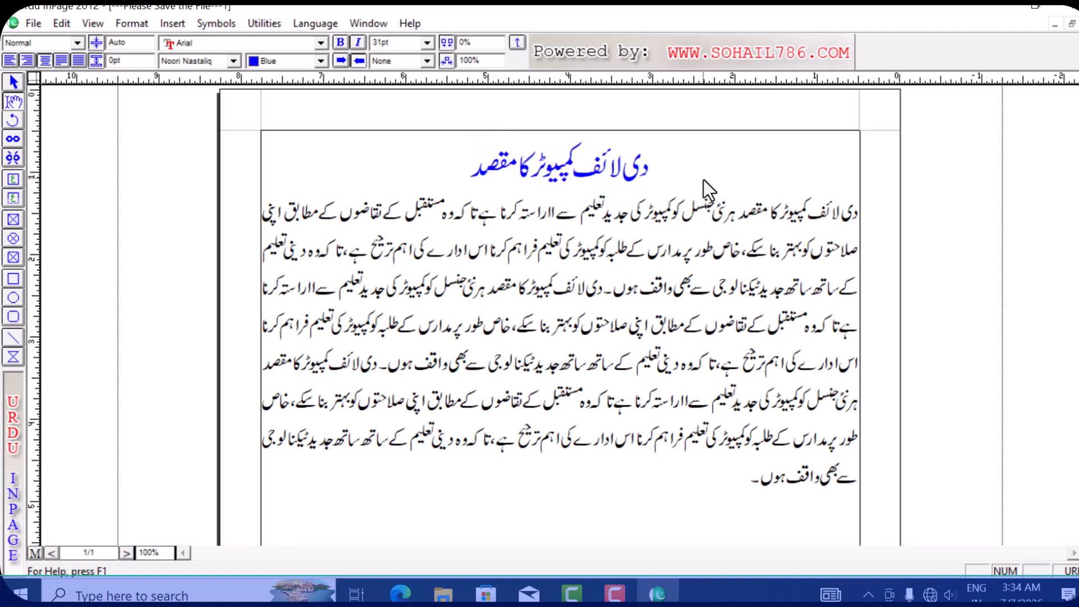
{"action": "left_click", "coordinate": [68, 29]}
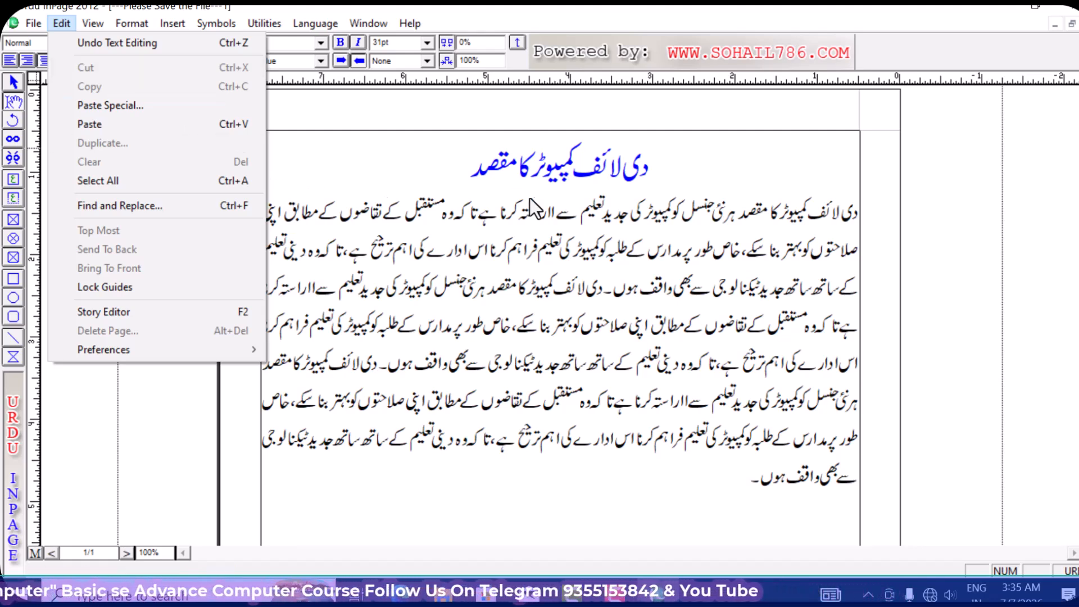
{"action": "left_click", "coordinate": [732, 476]}
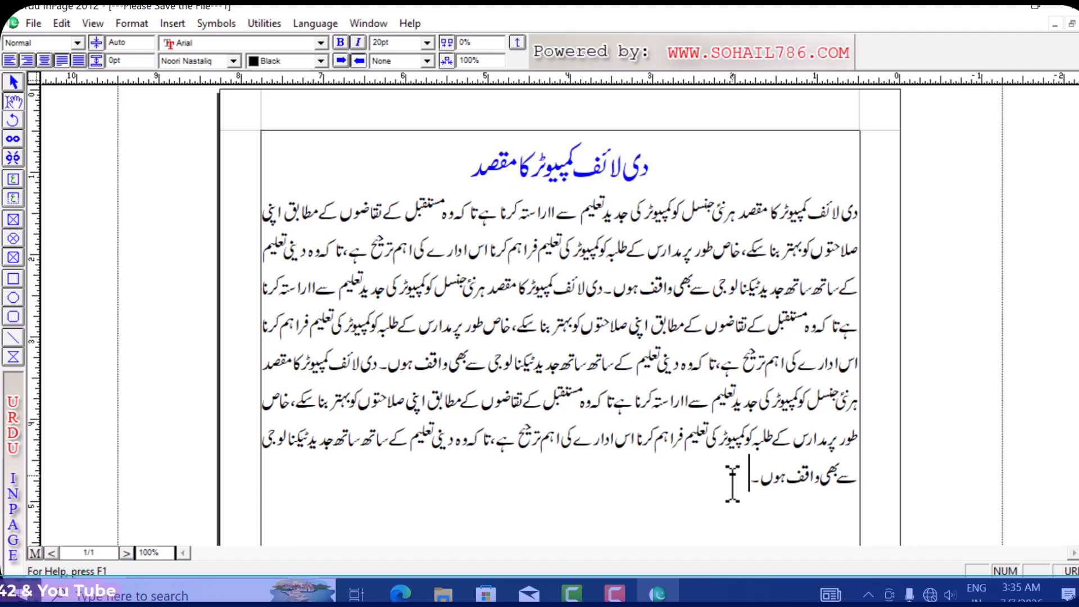
- Select the whole blue heading and copy it with Edit > Copy
{"action": "left_click", "coordinate": [466, 169]}
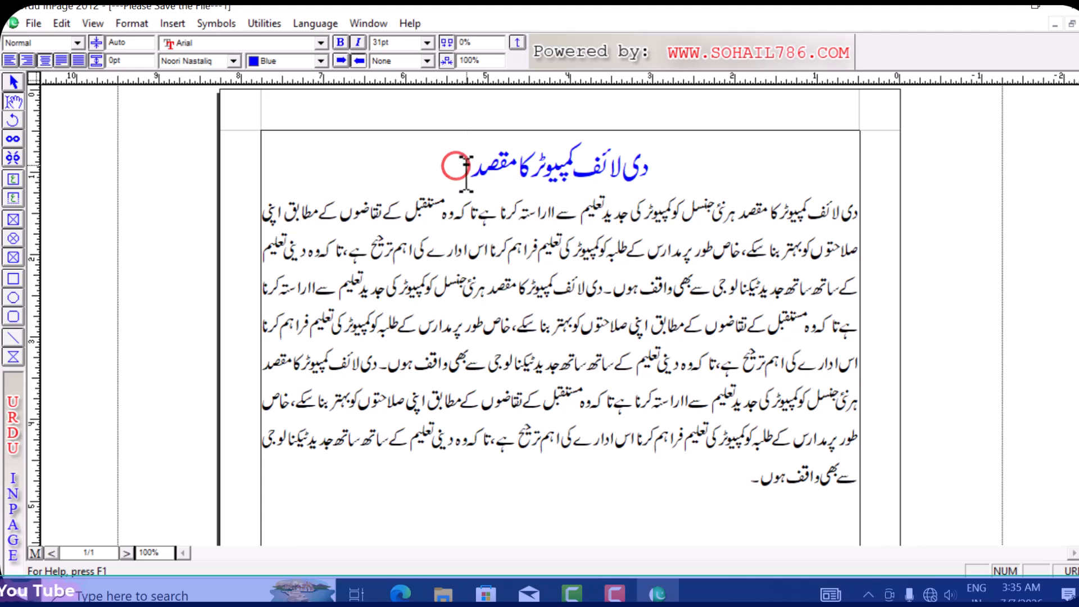
{"action": "left_click_drag", "start_coordinate": [466, 168], "coordinate": [650, 169]}
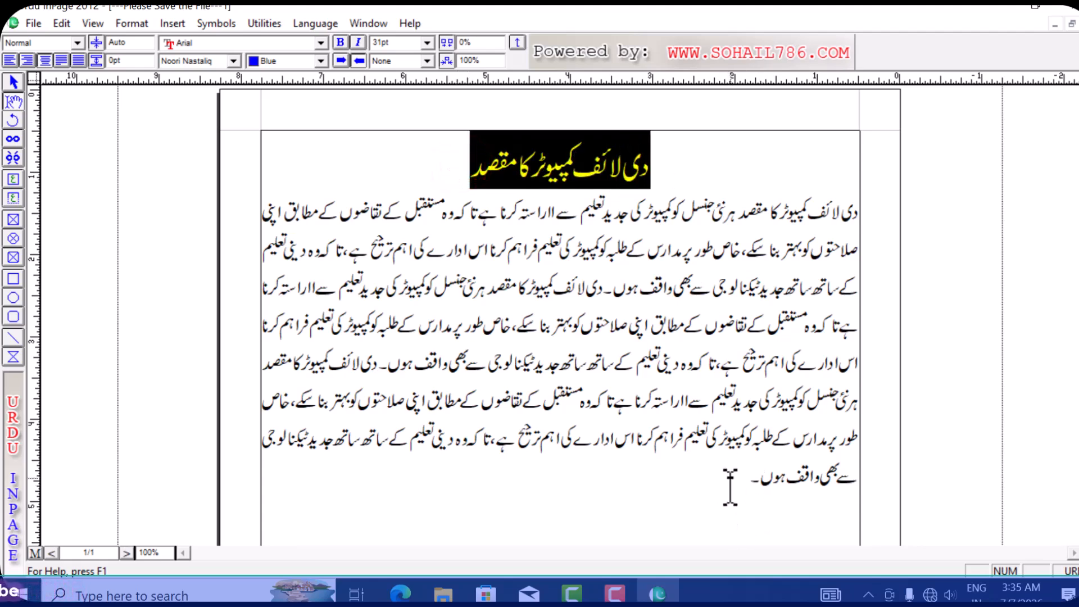
{"action": "left_click_drag", "start_coordinate": [465, 159], "coordinate": [652, 164]}
{"action": "left_click", "coordinate": [57, 23]}
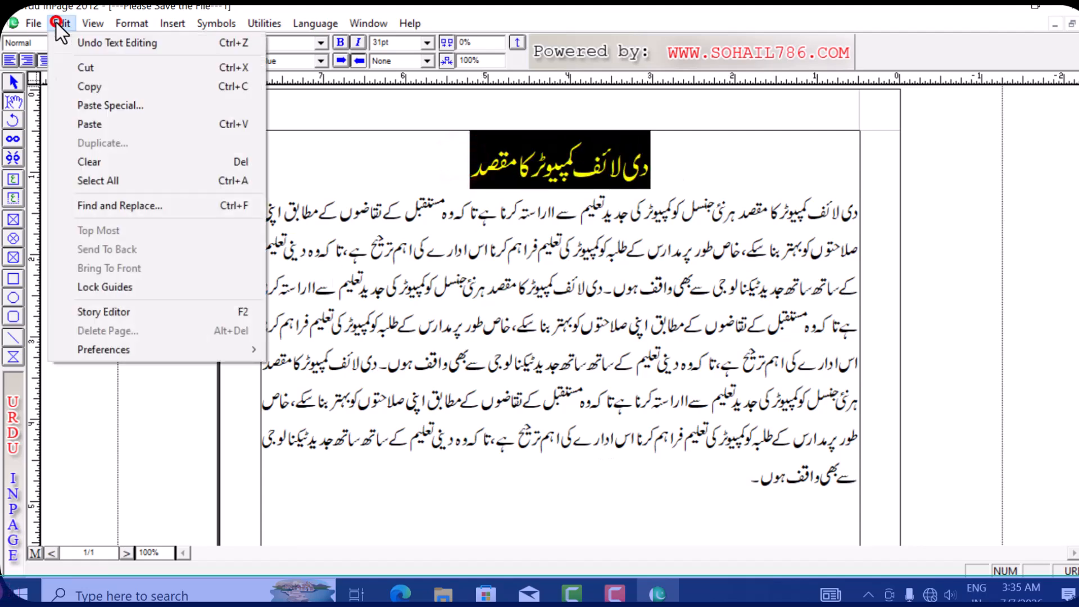
{"action": "left_click", "coordinate": [124, 86]}
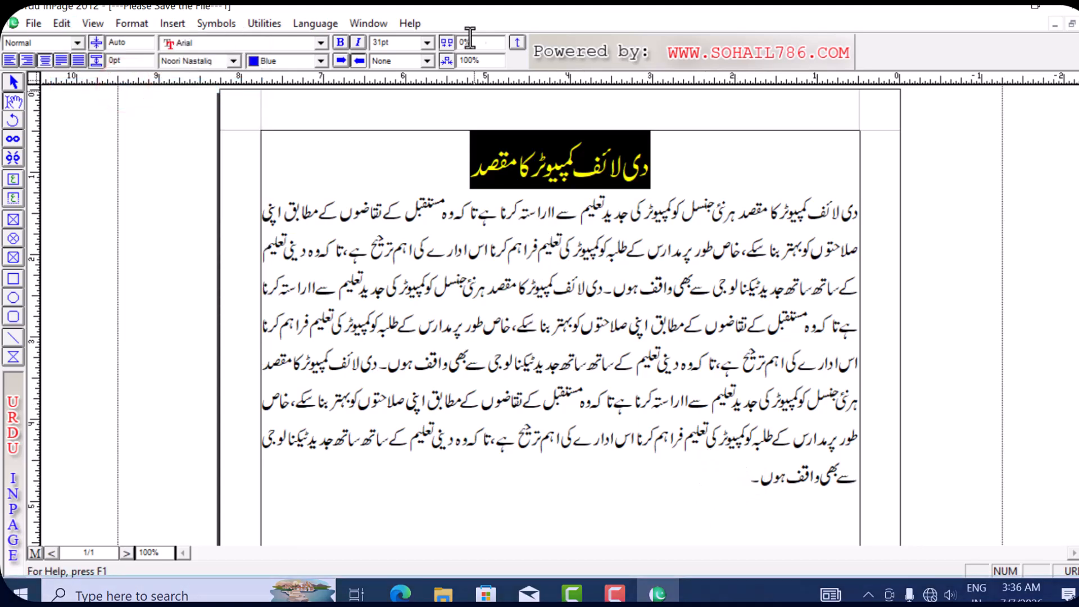
- Insert a blank line directly below the blue heading
{"action": "left_click", "coordinate": [737, 482]}
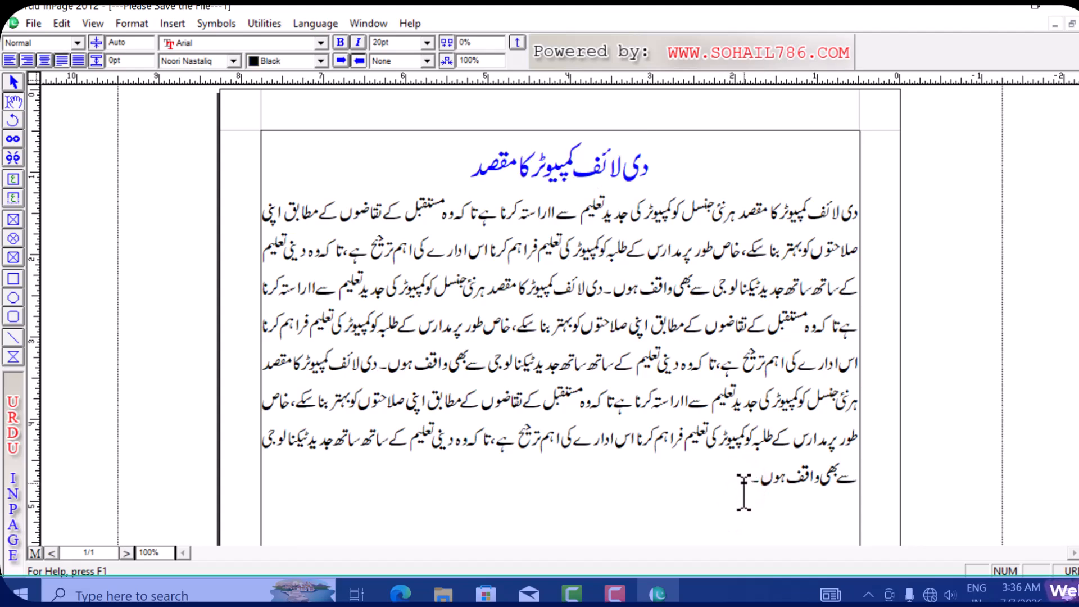
{"action": "left_click", "coordinate": [464, 165]}
{"action": "key", "text": "Return"}
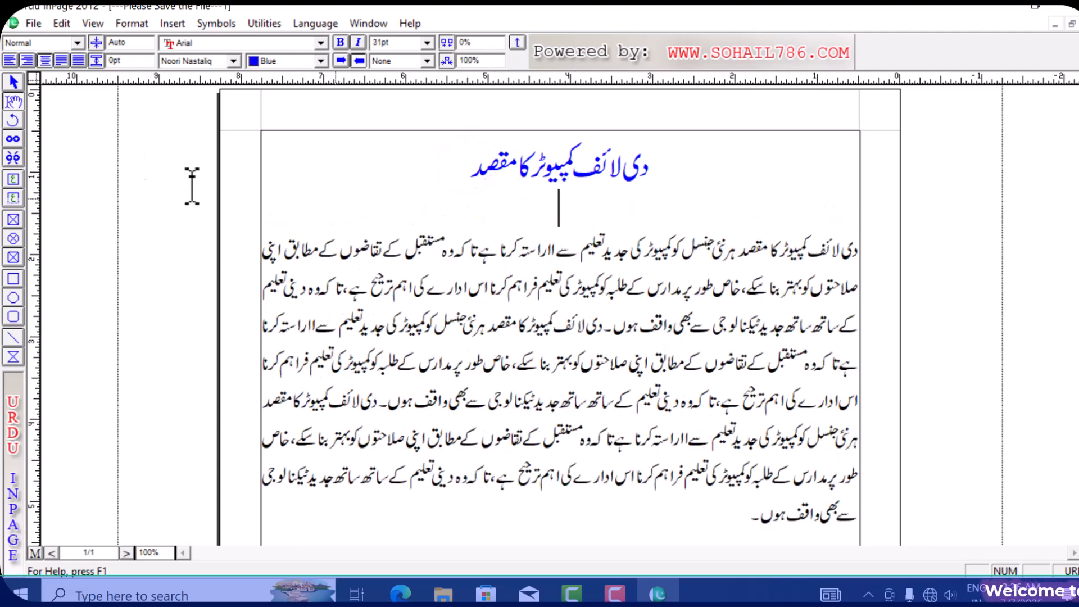
- Paste the heading 'دی لائف کمپیوٹر کا مقصد' on the blank line and select the duplicate
{"action": "left_click", "coordinate": [67, 25]}
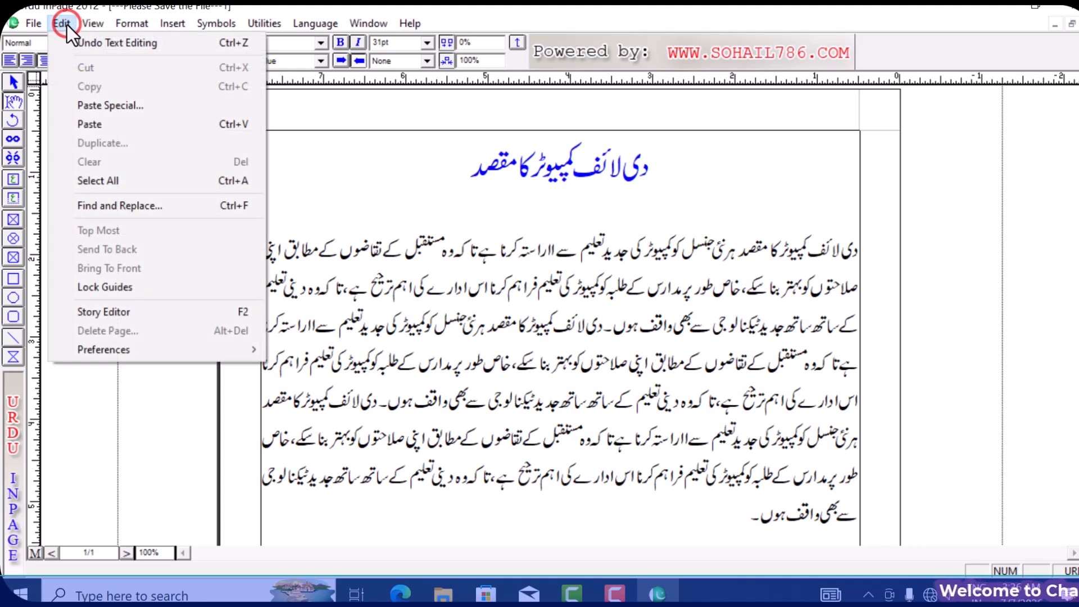
{"action": "left_click", "coordinate": [197, 126]}
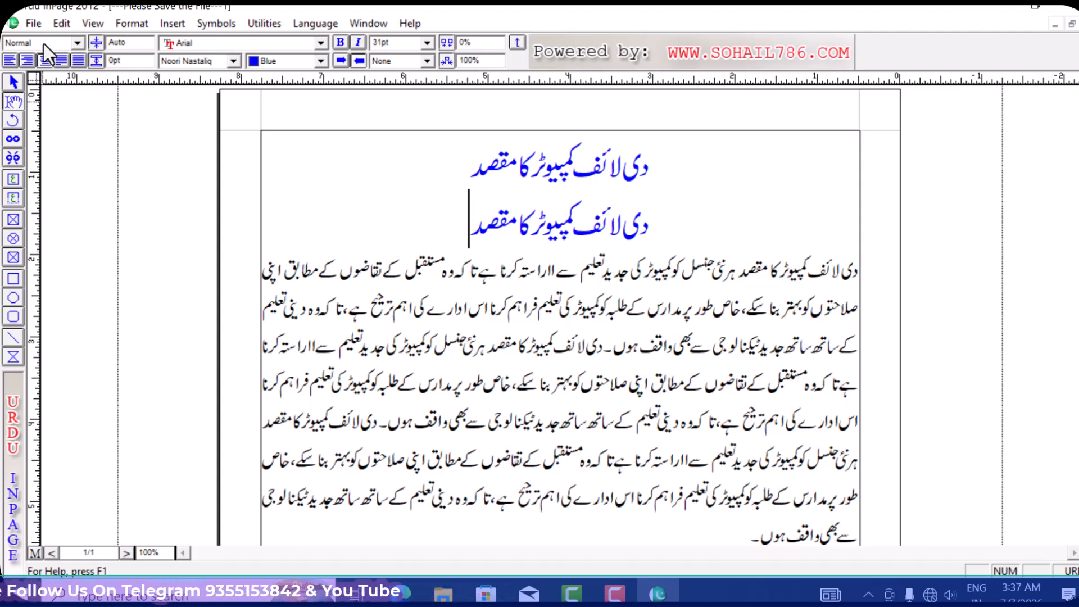
{"action": "left_click", "coordinate": [61, 24]}
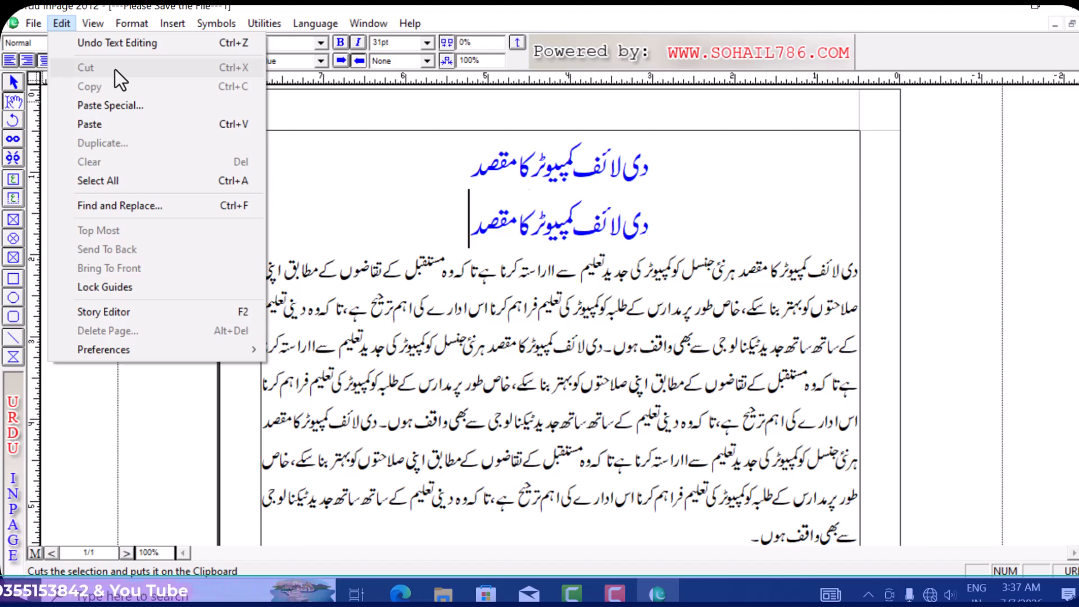
{"action": "left_click", "coordinate": [472, 222]}
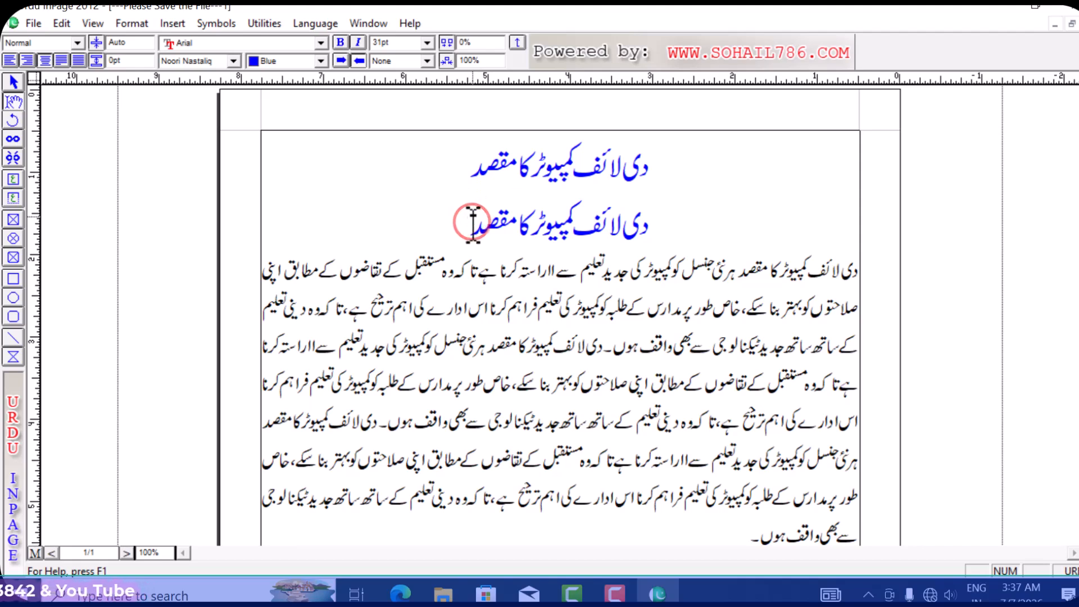
{"action": "left_click_drag", "start_coordinate": [470, 222], "coordinate": [668, 228]}
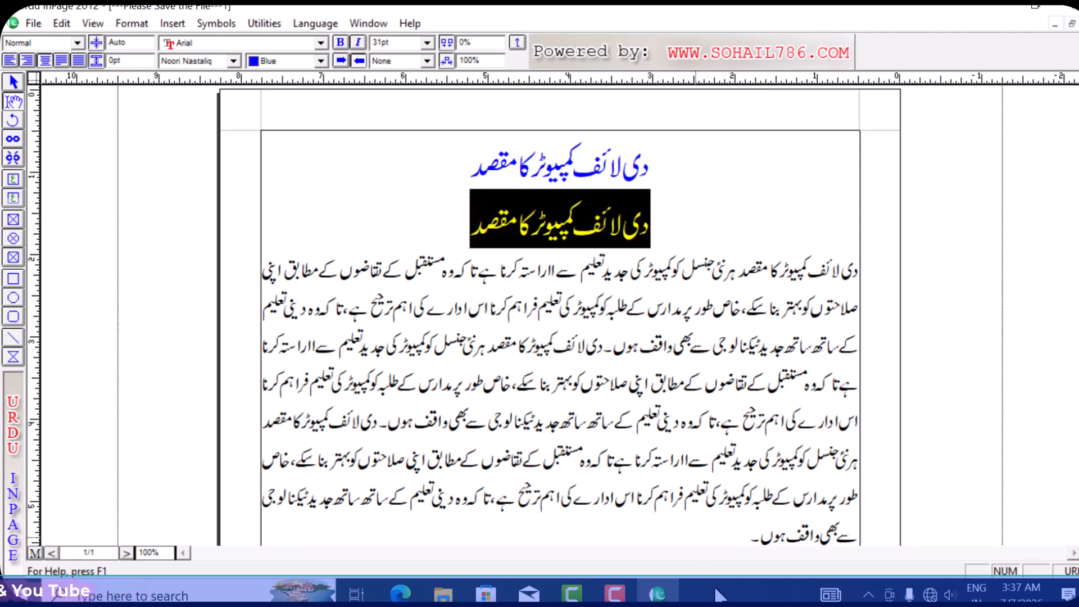
- Reselect the duplicate second heading line and cut it with Edit > Cut
{"action": "left_click", "coordinate": [742, 536]}
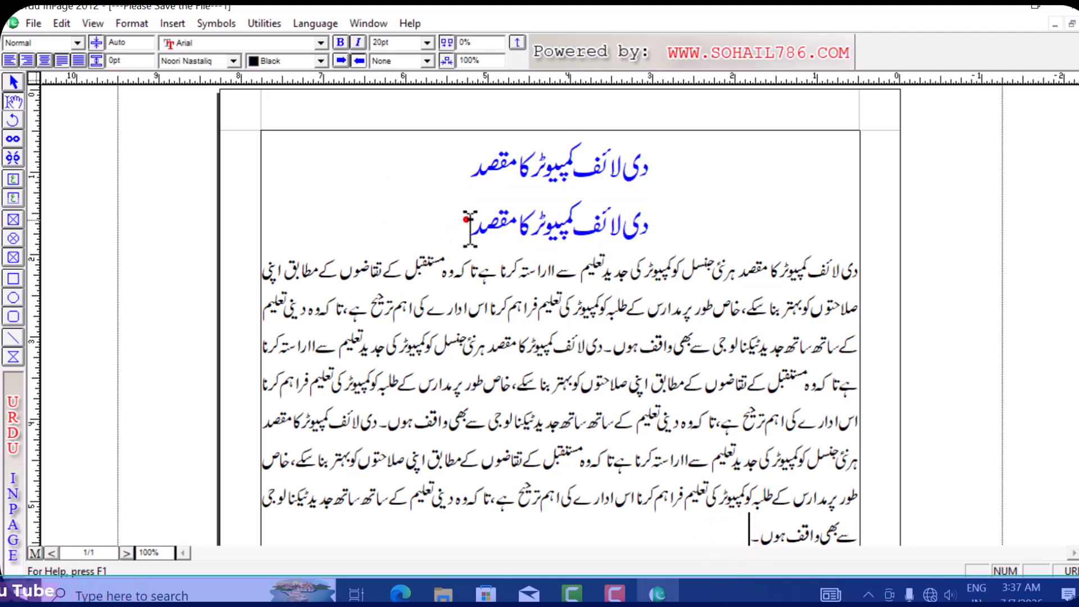
{"action": "left_click_drag", "start_coordinate": [466, 219], "coordinate": [648, 230]}
{"action": "left_click", "coordinate": [742, 531]}
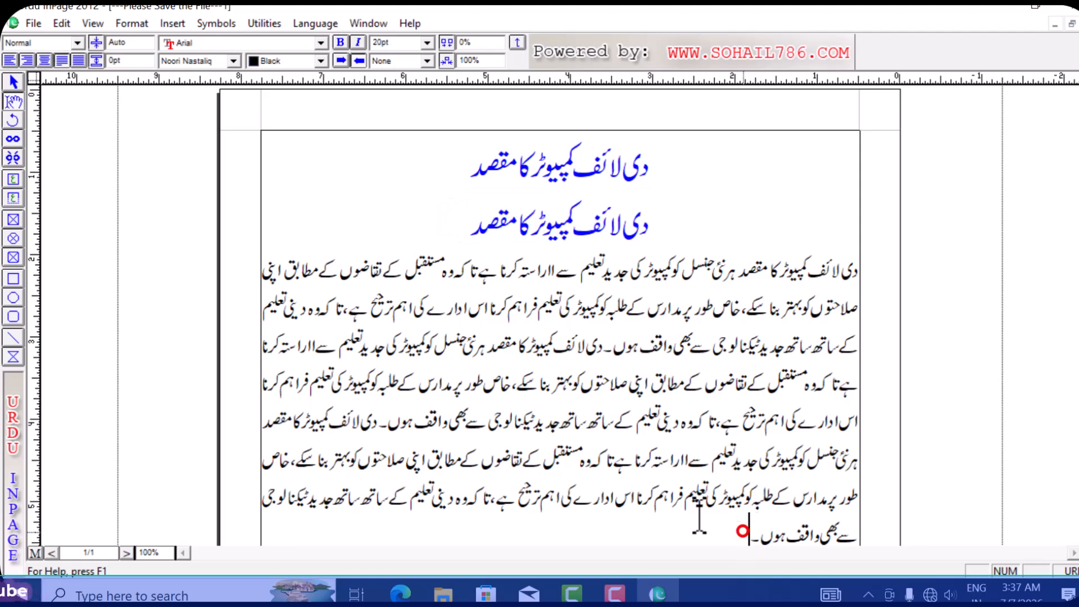
{"action": "left_click_drag", "start_coordinate": [466, 229], "coordinate": [661, 230]}
{"action": "left_click", "coordinate": [62, 23]}
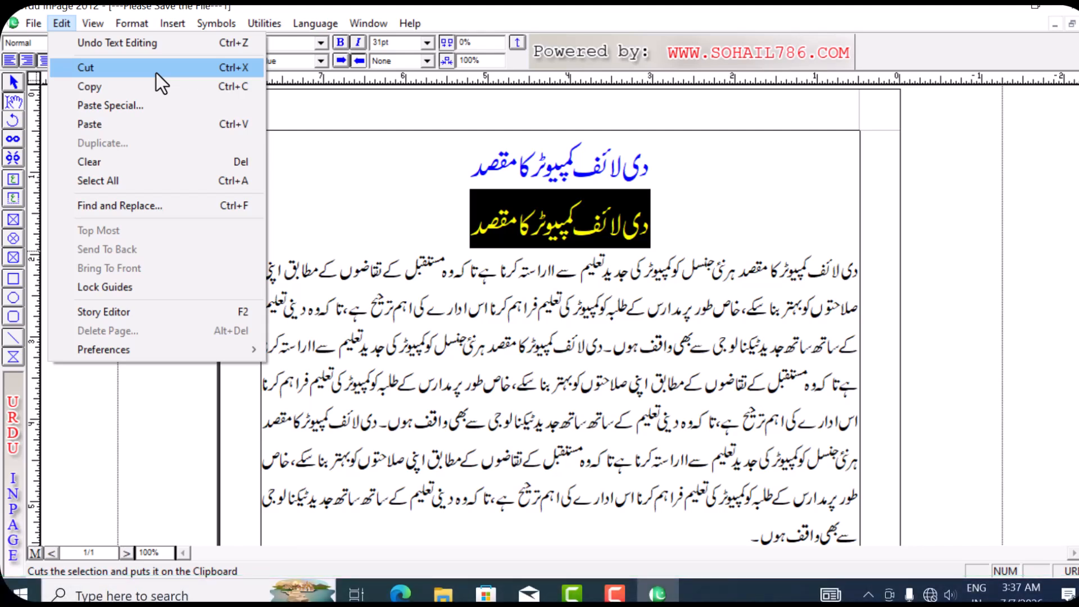
{"action": "left_click", "coordinate": [191, 67]}
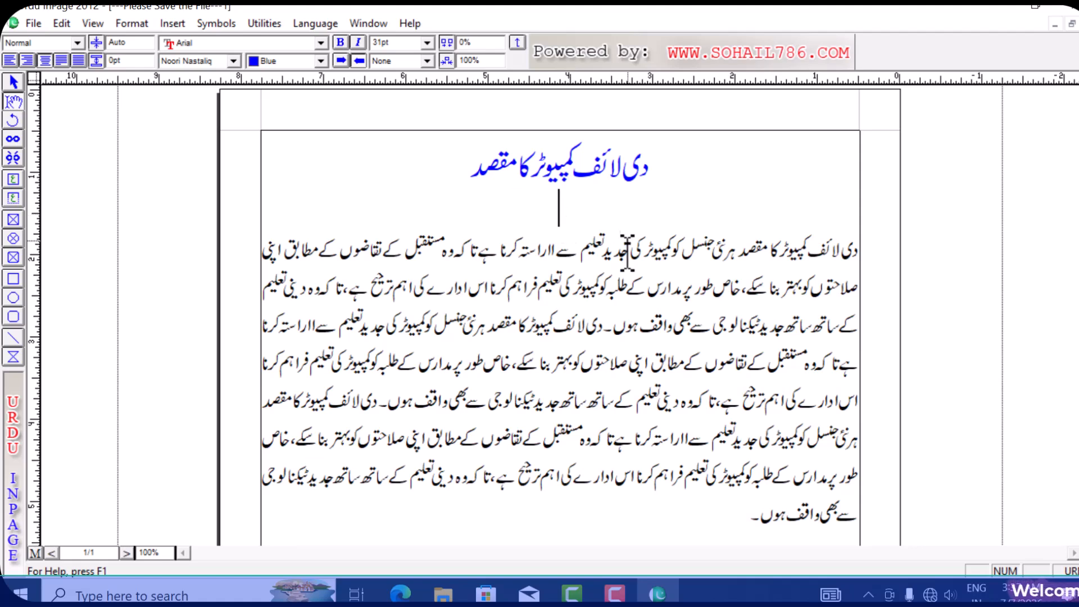
- Paste the cut heading after the paragraph's last line ending 'واقف ہوں۔'
{"action": "left_click", "coordinate": [734, 516]}
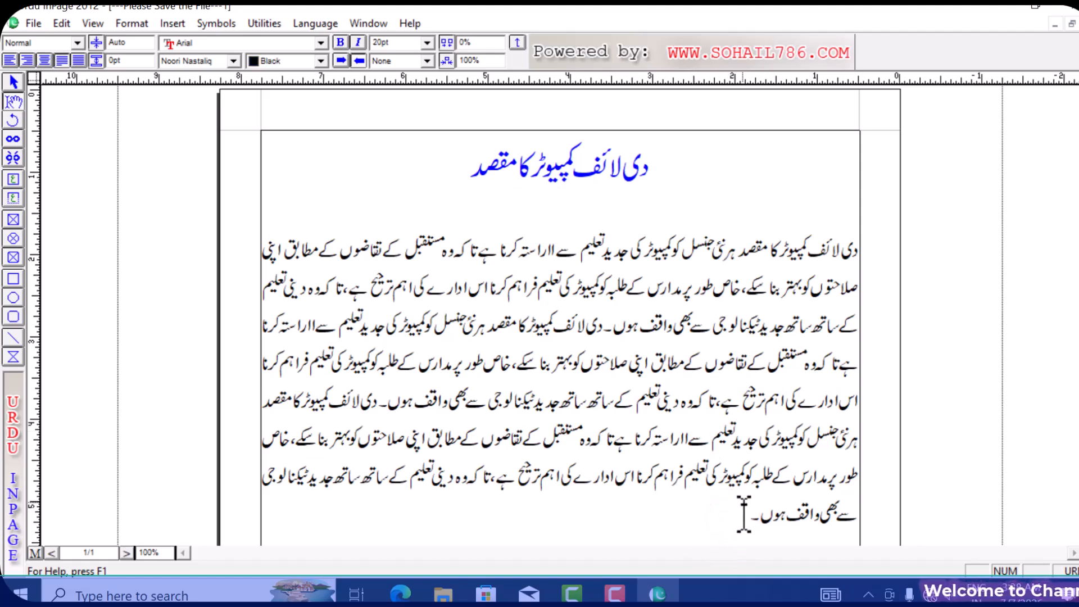
{"action": "left_click", "coordinate": [65, 27]}
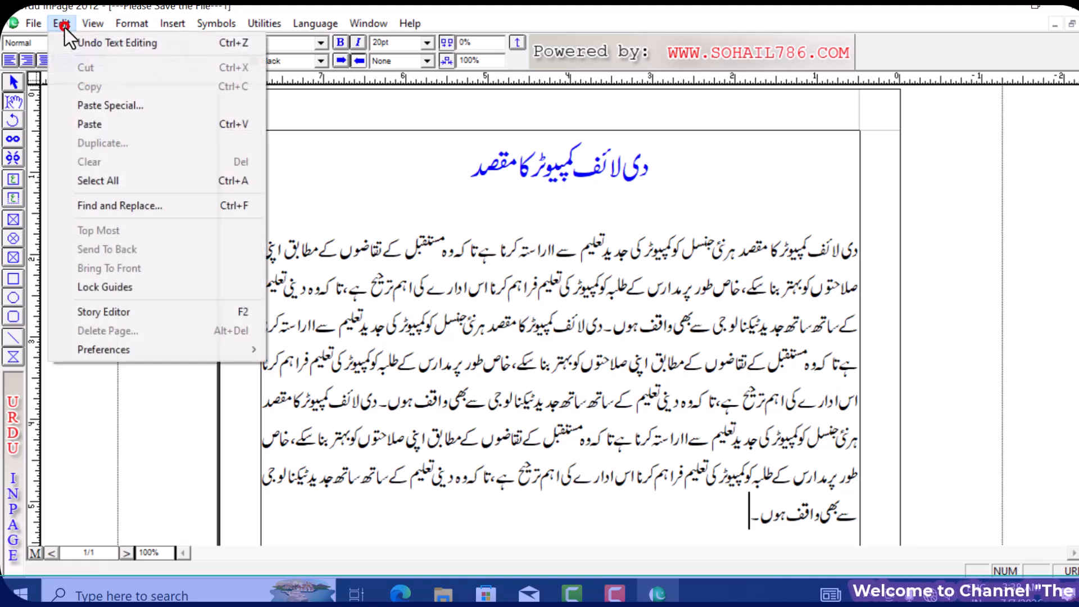
{"action": "left_click", "coordinate": [190, 124]}
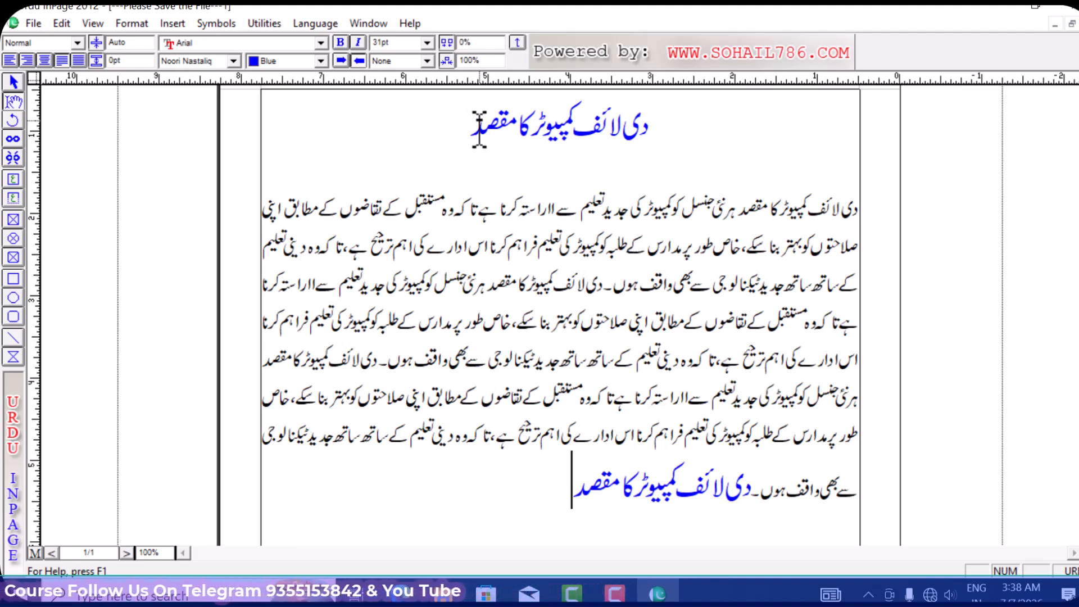
{"action": "left_click_drag", "start_coordinate": [456, 124], "coordinate": [652, 147]}
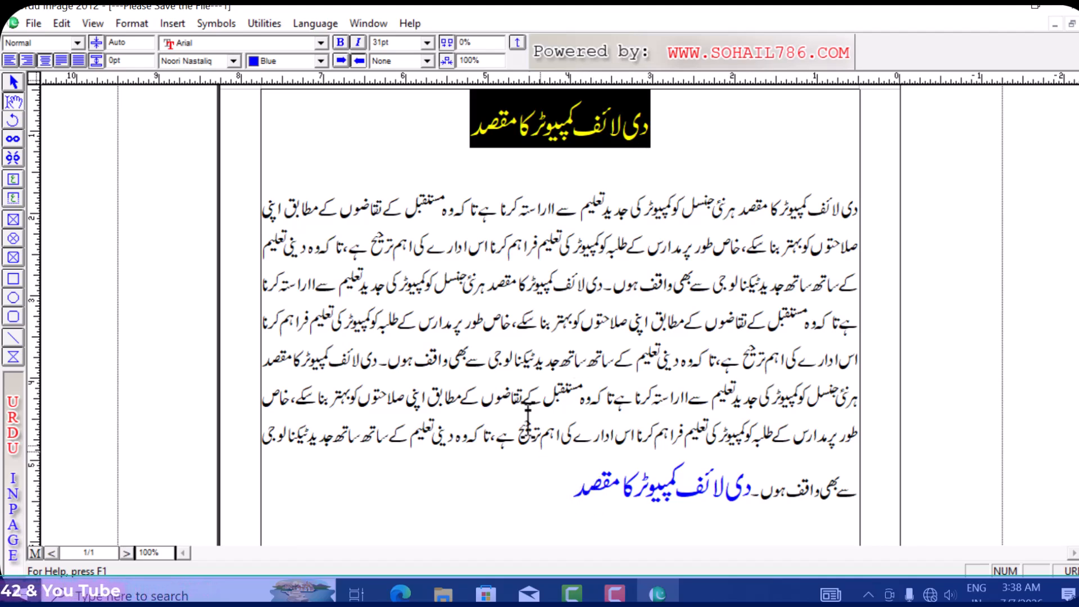
{"action": "left_click", "coordinate": [554, 503]}
{"action": "left_click_drag", "start_coordinate": [579, 497], "coordinate": [753, 495]}
{"action": "left_click", "coordinate": [562, 163]}
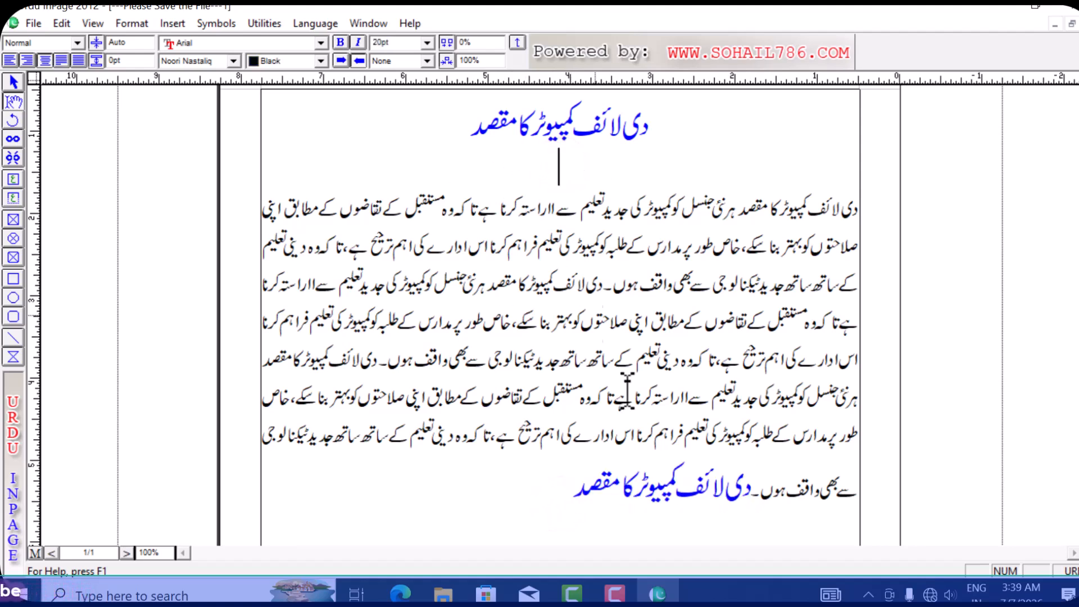
{"action": "left_click", "coordinate": [562, 482]}
{"action": "left_click_drag", "start_coordinate": [562, 482], "coordinate": [763, 494]}
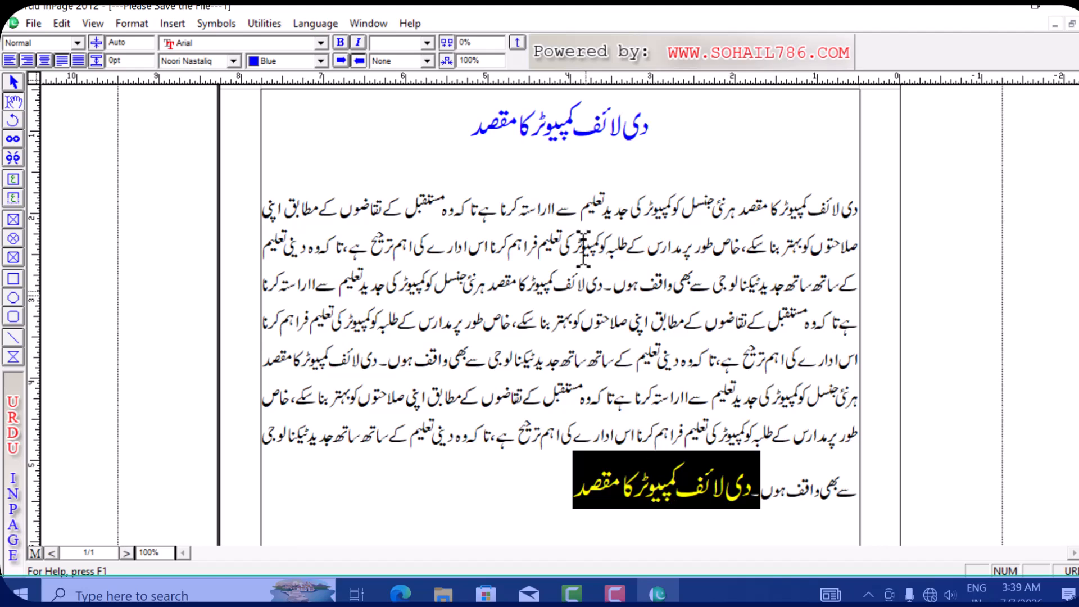
{"action": "left_click", "coordinate": [559, 167]}
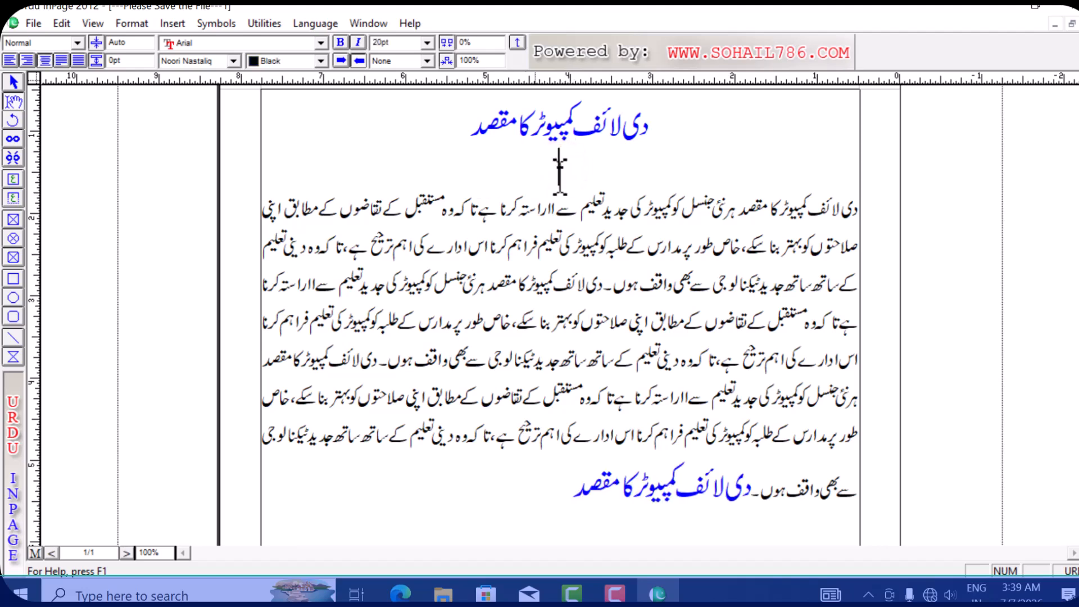
{"action": "left_click_drag", "start_coordinate": [559, 497], "coordinate": [753, 499]}
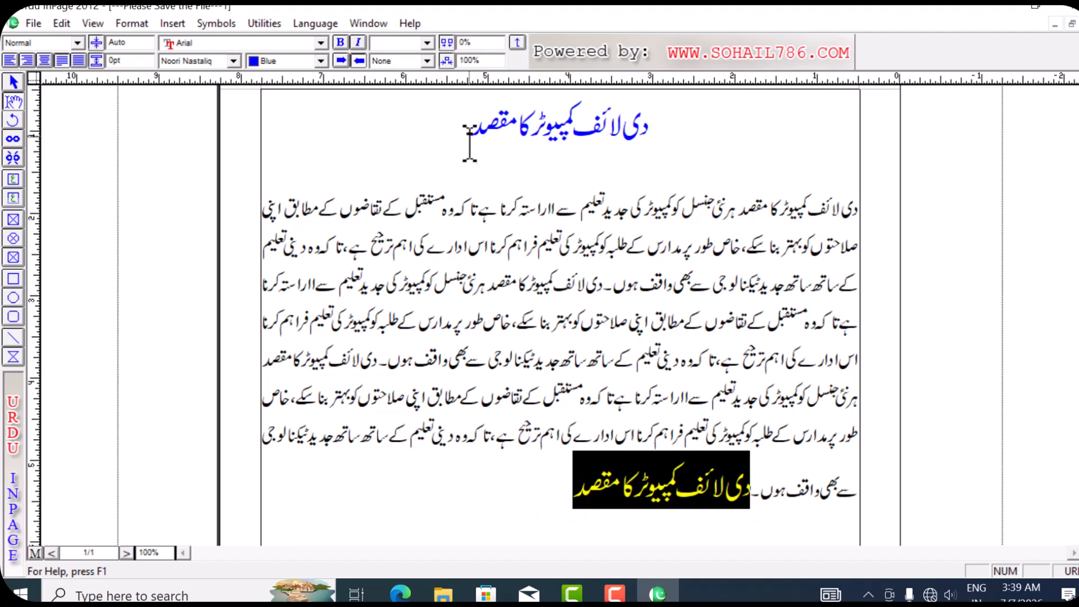
{"action": "left_click_drag", "start_coordinate": [470, 130], "coordinate": [550, 163]}
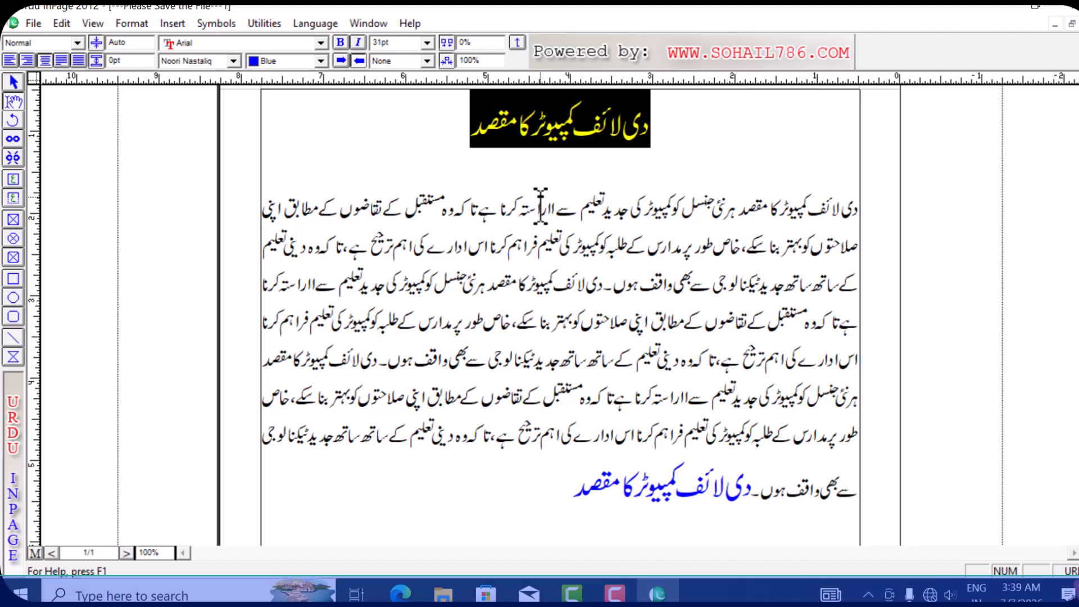
{"action": "left_click", "coordinate": [567, 495]}
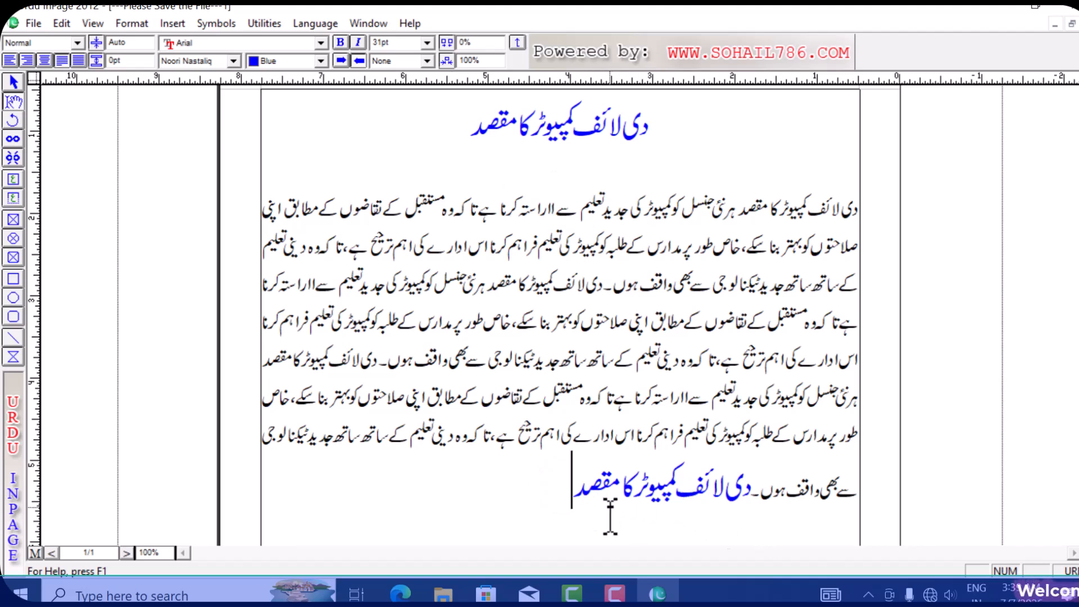
{"action": "left_click", "coordinate": [62, 23]}
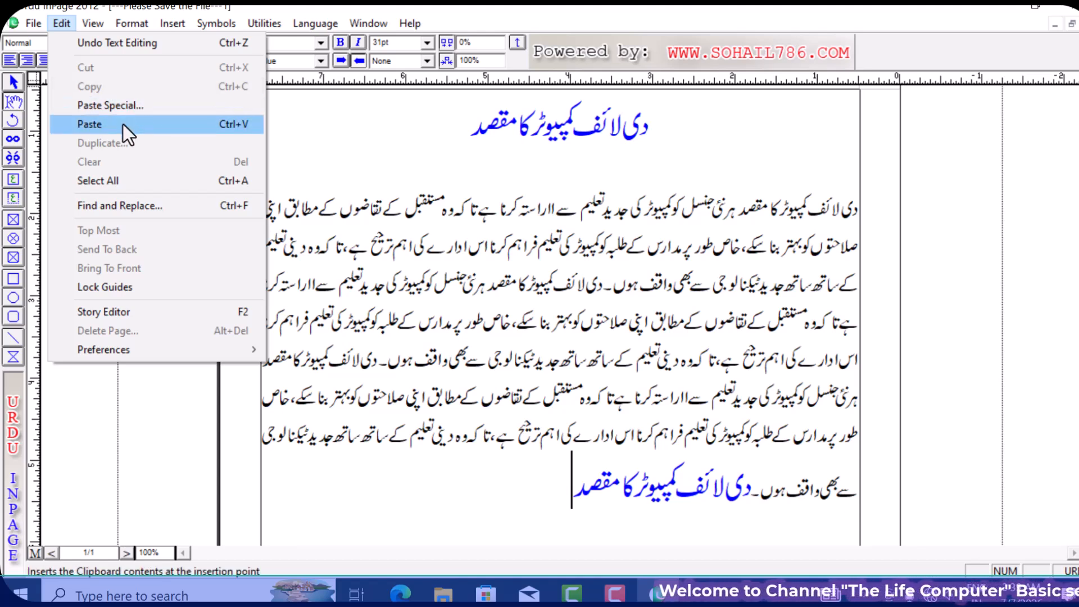
{"action": "left_click", "coordinate": [316, 142]}
- Draw a small text box below the paragraph and type 'دی لائف کمپیوٹر' into it
{"action": "left_click", "coordinate": [14, 181]}
{"action": "left_click_drag", "start_coordinate": [371, 467], "coordinate": [444, 526]}
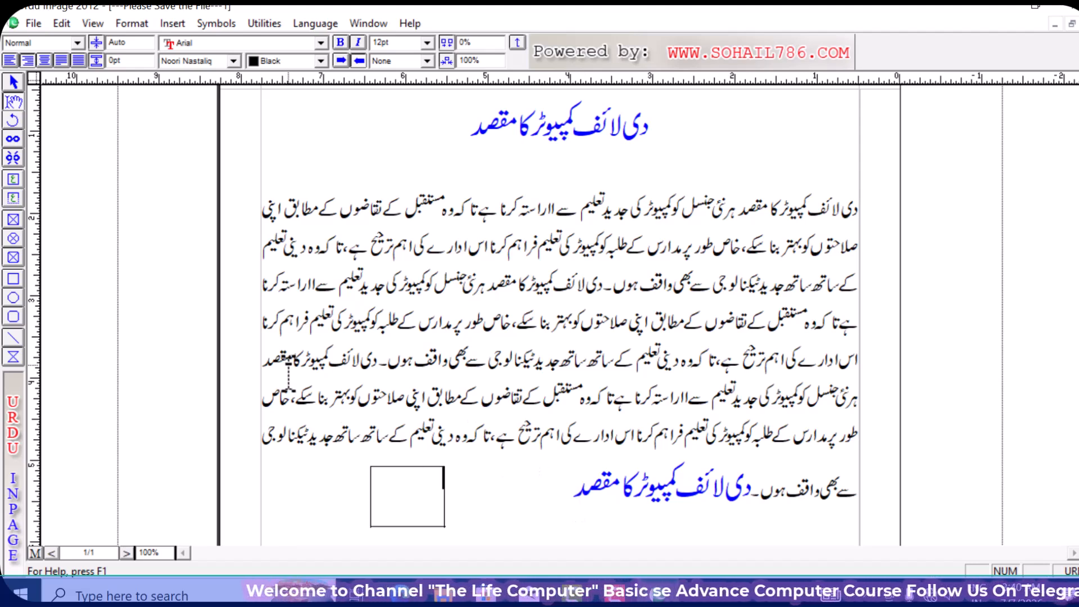
{"action": "type", "text": "دی لائ"}
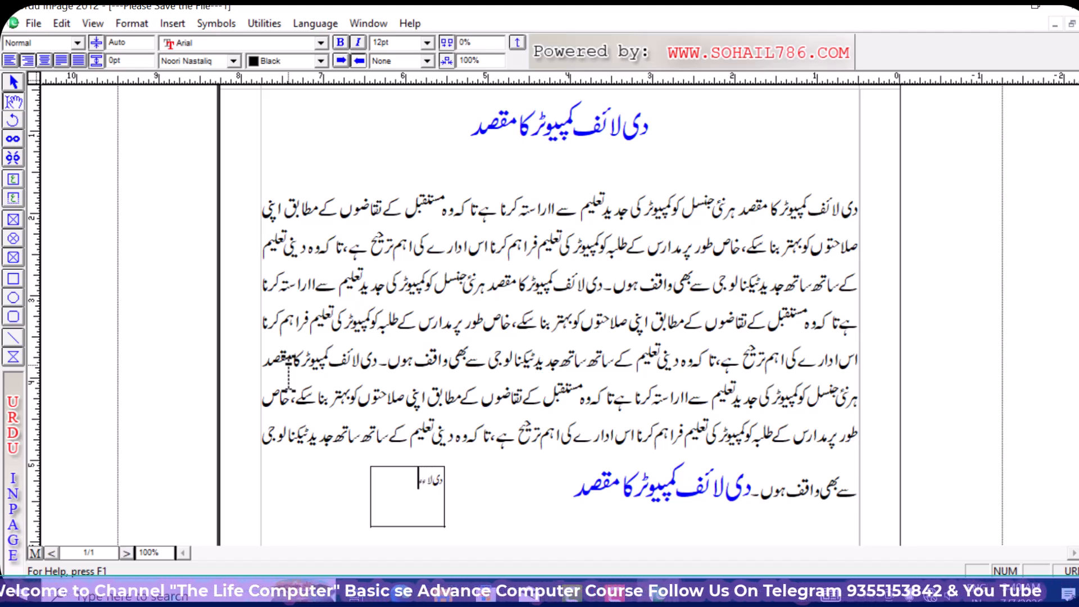
{"action": "type", "text": "ف کمپیوٹر"}
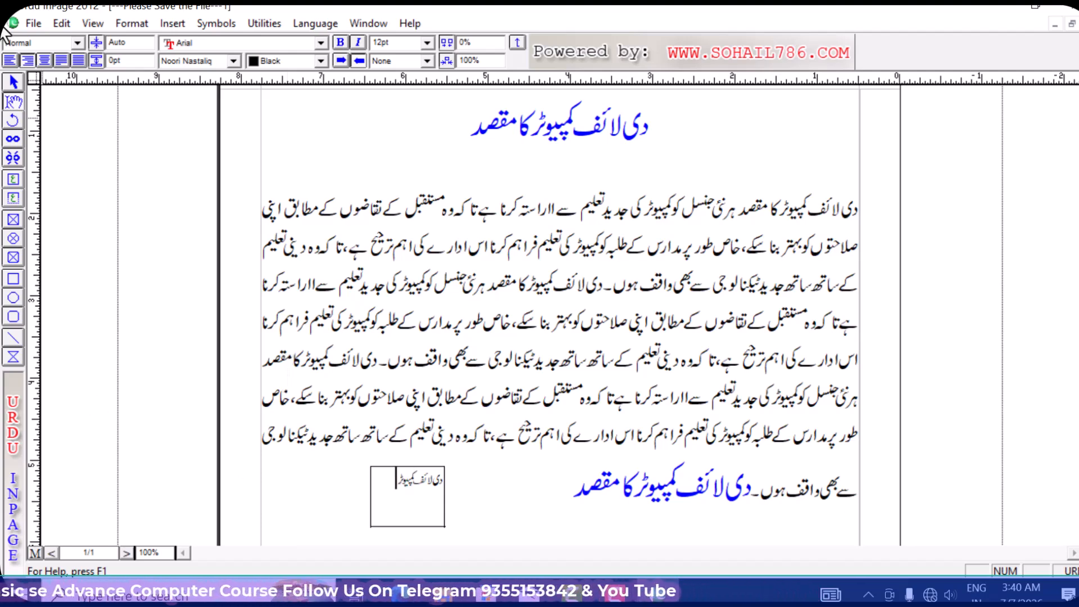
- Copy the small 'دی لائف کمپیوٹر' text box and place the pasted copy top-left of the heading
{"action": "left_click", "coordinate": [14, 82]}
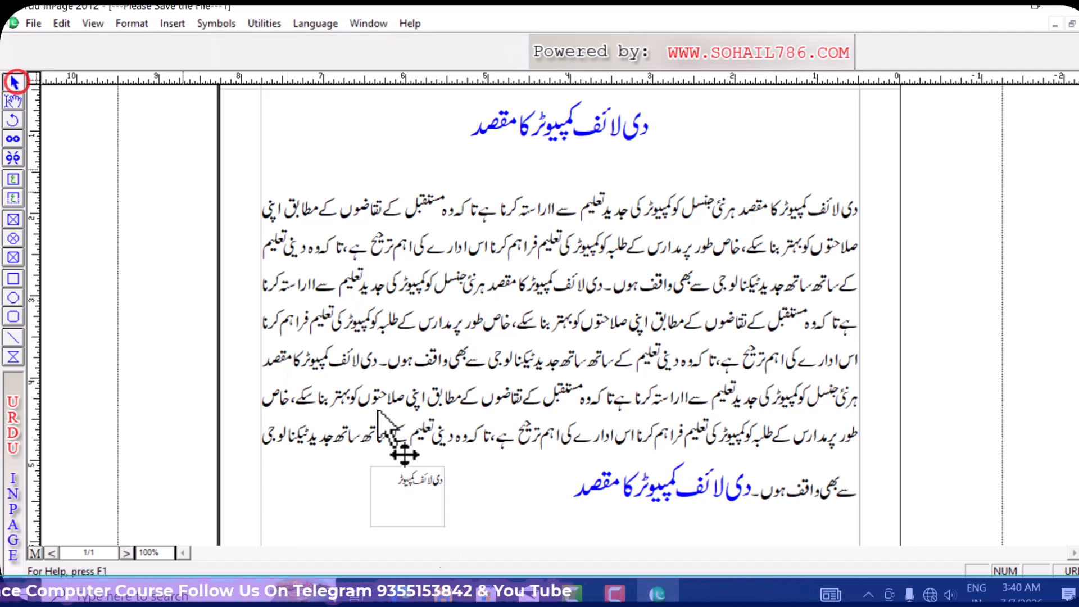
{"action": "left_click", "coordinate": [396, 500]}
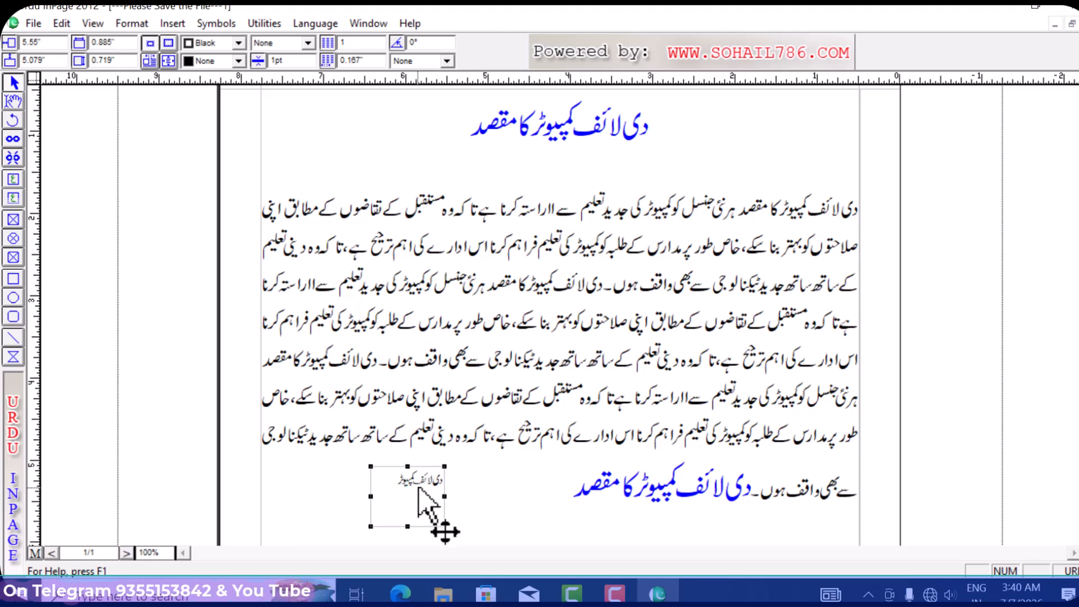
{"action": "left_click", "coordinate": [62, 23]}
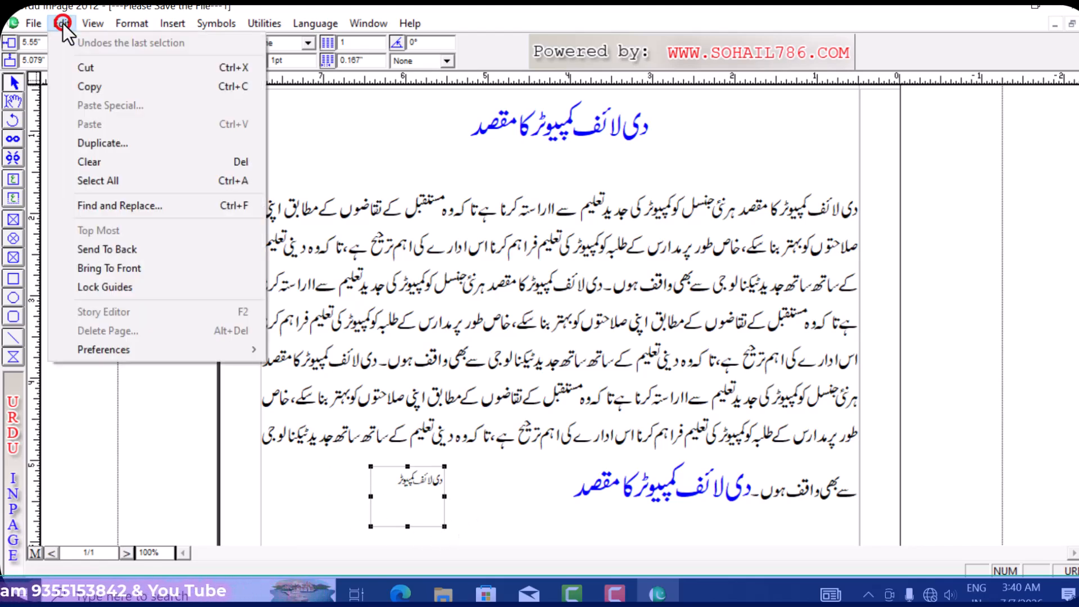
{"action": "left_click", "coordinate": [183, 86]}
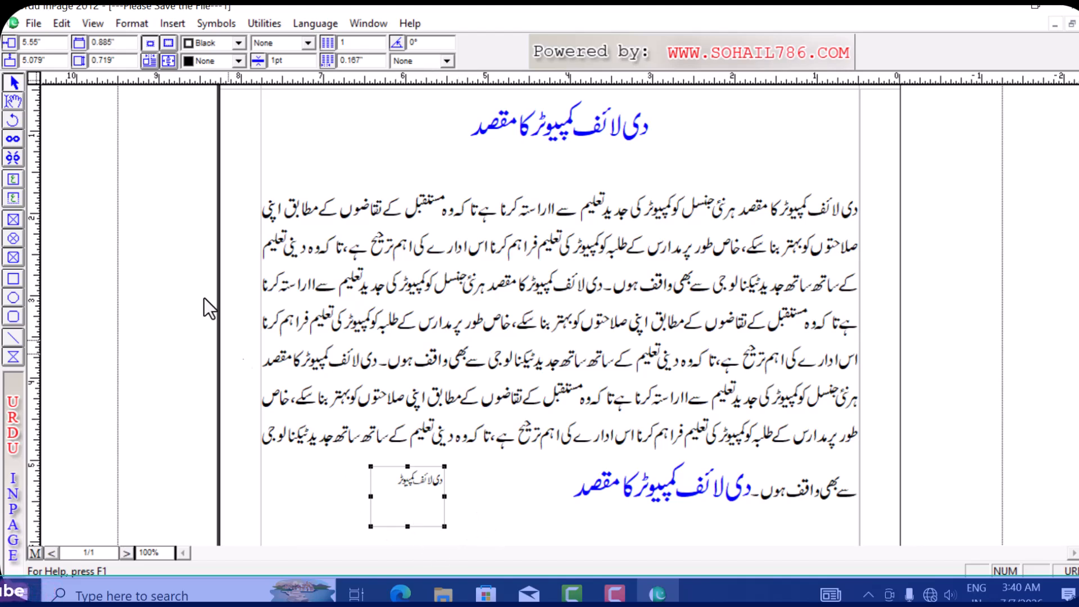
{"action": "left_click", "coordinate": [62, 22]}
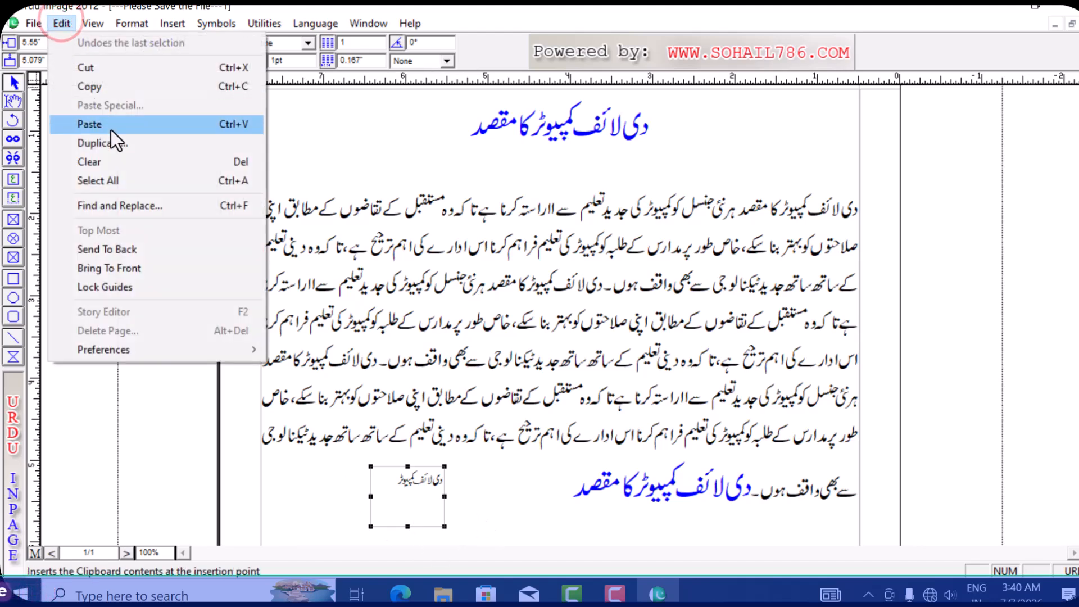
{"action": "left_click", "coordinate": [198, 127]}
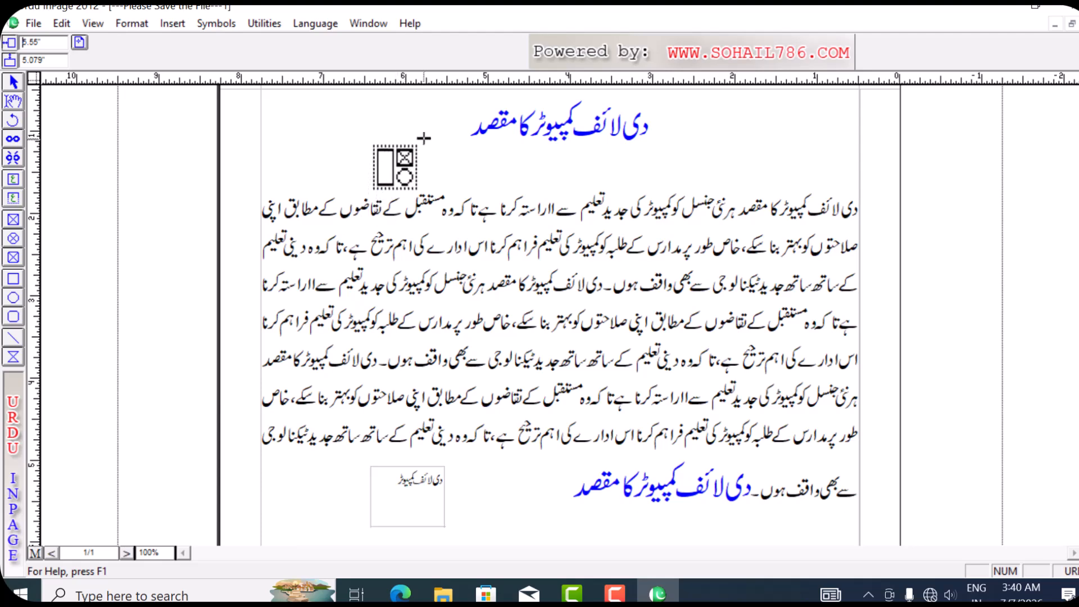
{"action": "left_click", "coordinate": [384, 121]}
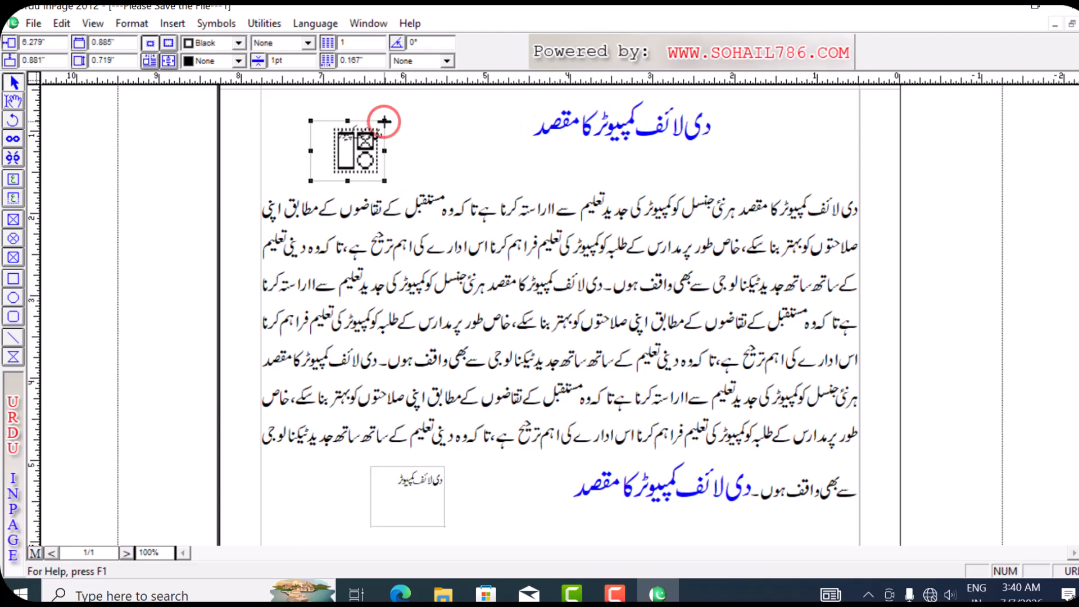
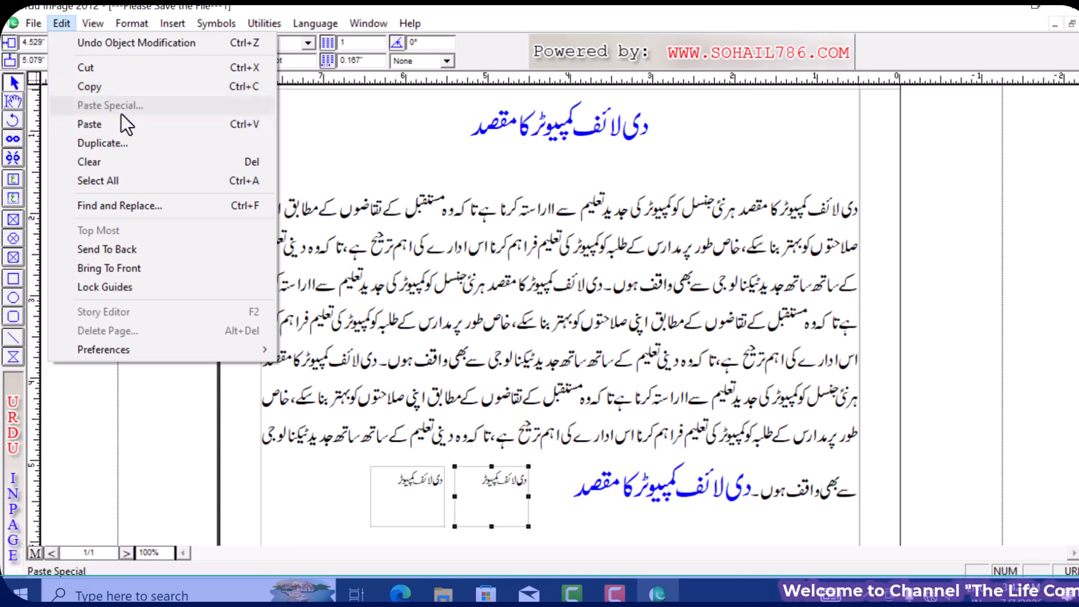
- Undo the duplicated small 'دی لائف کمپیوٹر' text box from the Edit menu
{"action": "left_click", "coordinate": [63, 28]}
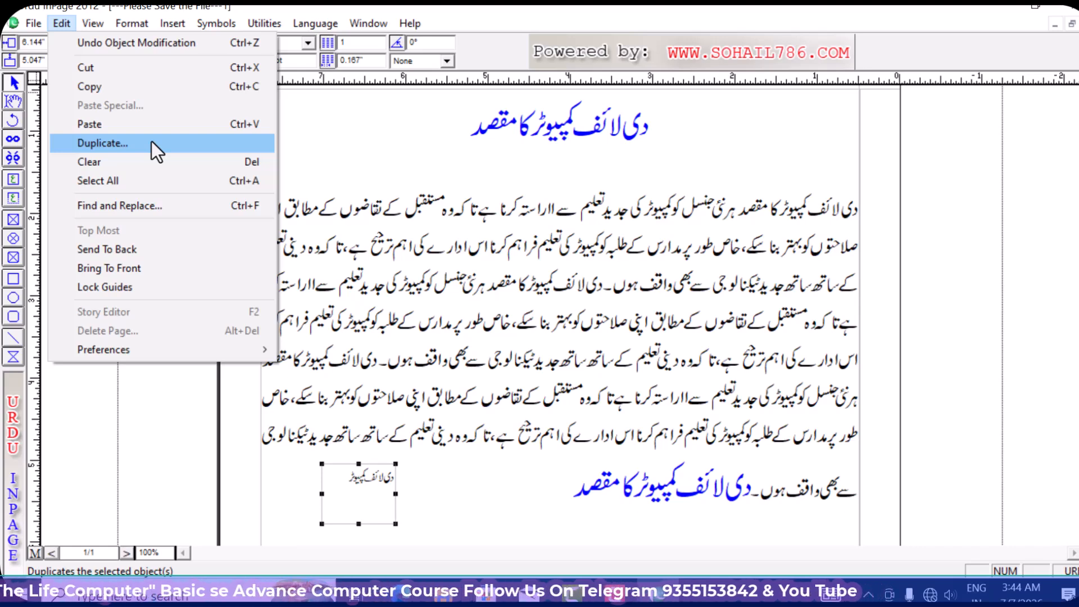
- Create a new A4 document and draw an empty text box near the page's top right
{"action": "left_click", "coordinate": [421, 240]}
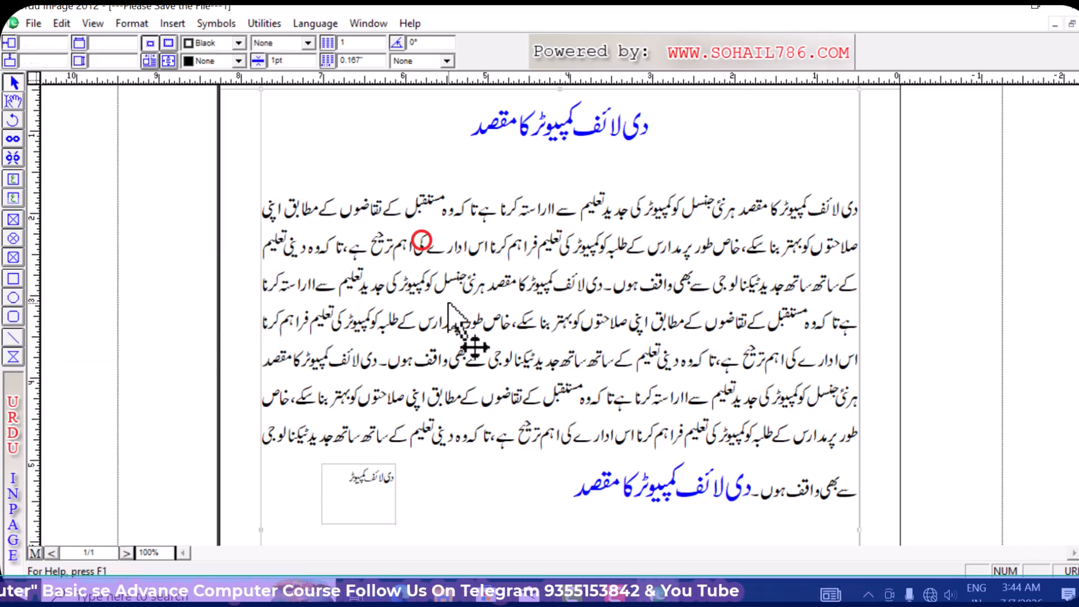
{"action": "key", "text": "ctrl+n"}
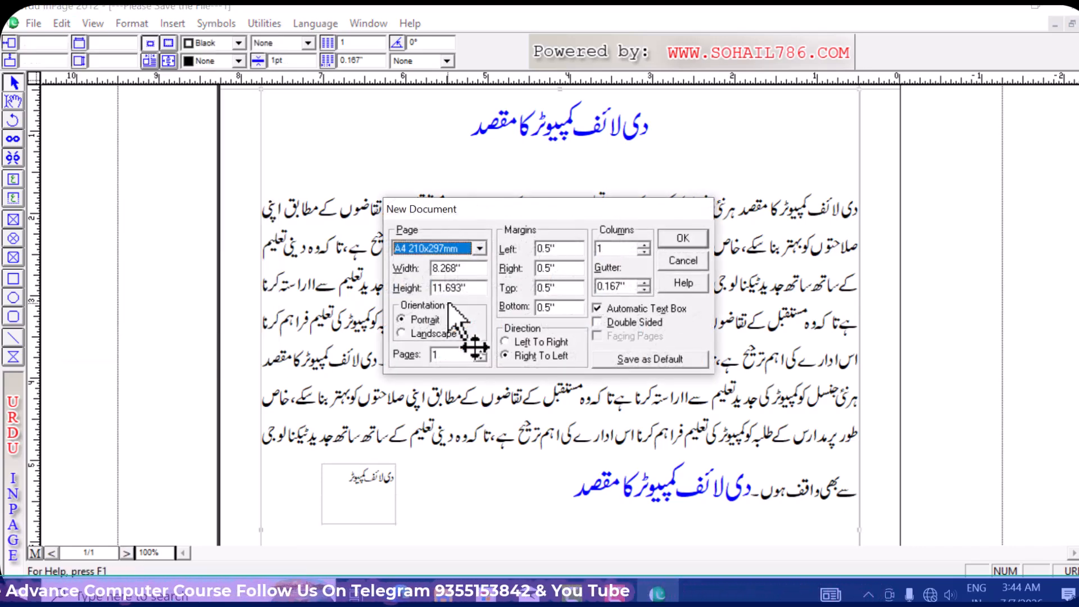
{"action": "left_click", "coordinate": [680, 242]}
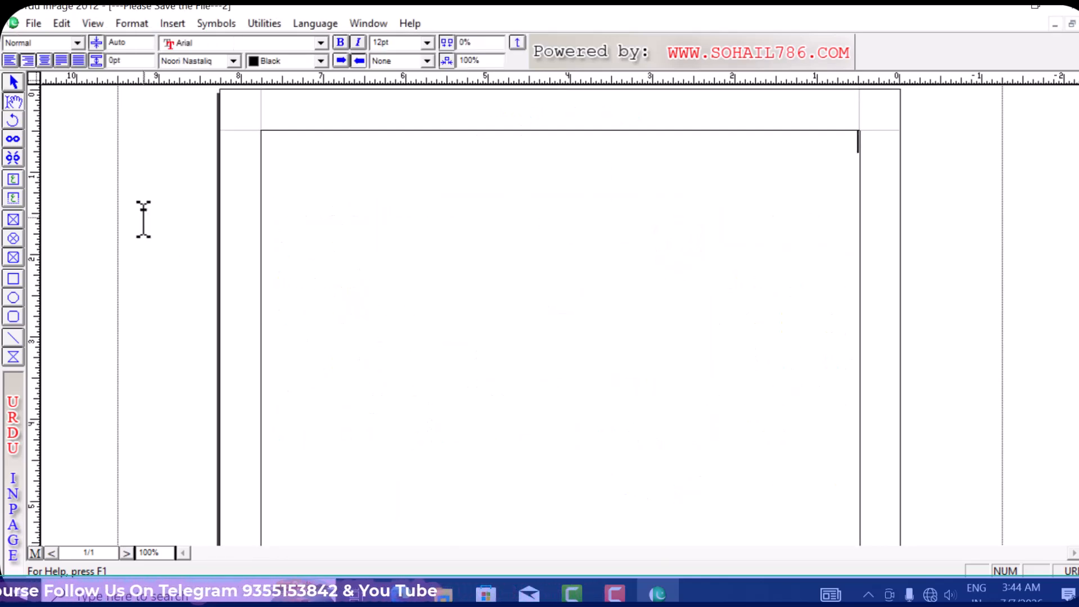
{"action": "left_click", "coordinate": [12, 178]}
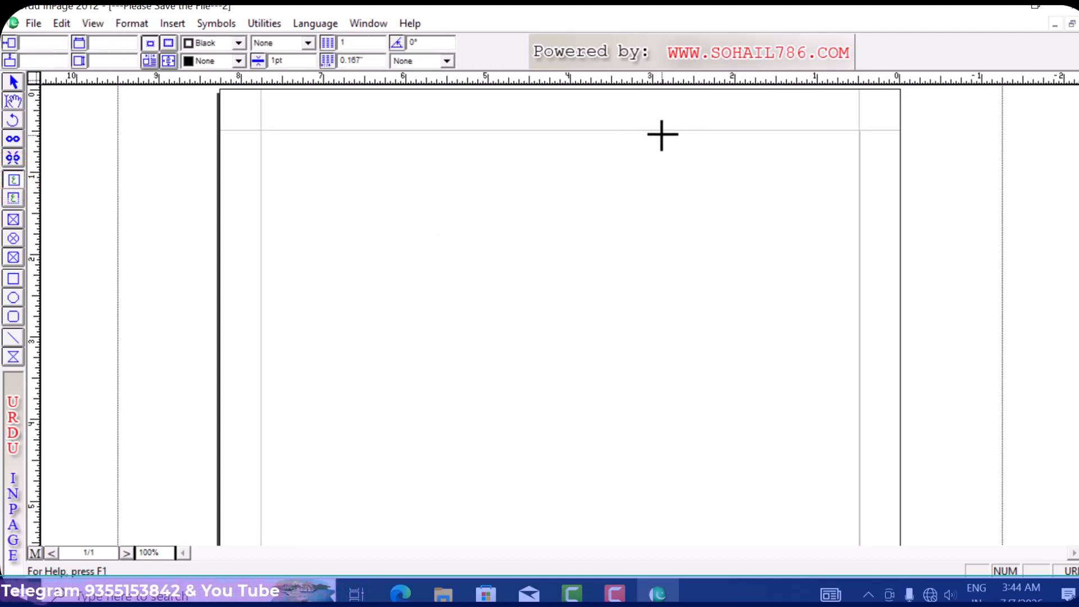
{"action": "left_click_drag", "start_coordinate": [646, 135], "coordinate": [846, 268]}
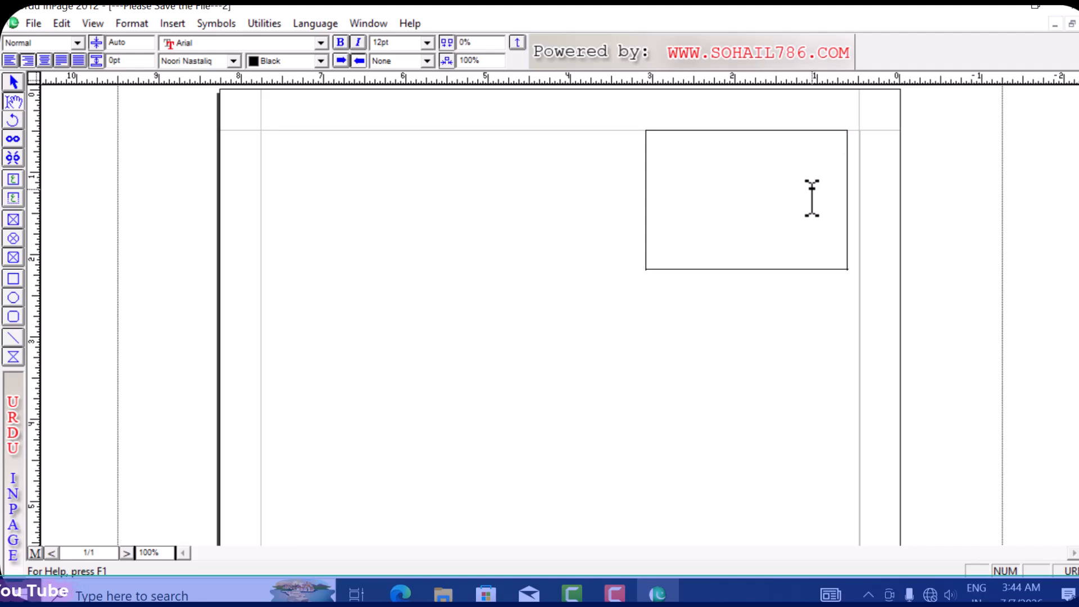
- Centre the text and type the lines 'مشکل کا کیے ہو؟' and 'حسیا اللہ ونعم الوکیل'
{"action": "key", "text": "ctrl+shift+c"}
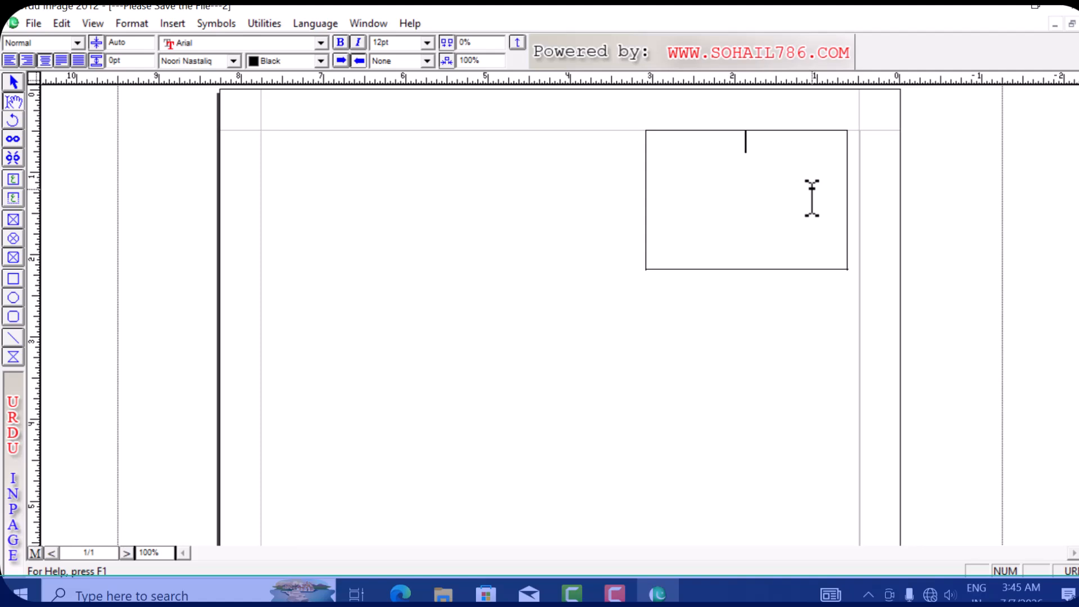
{"action": "type", "text": "مشکل کا کی"}
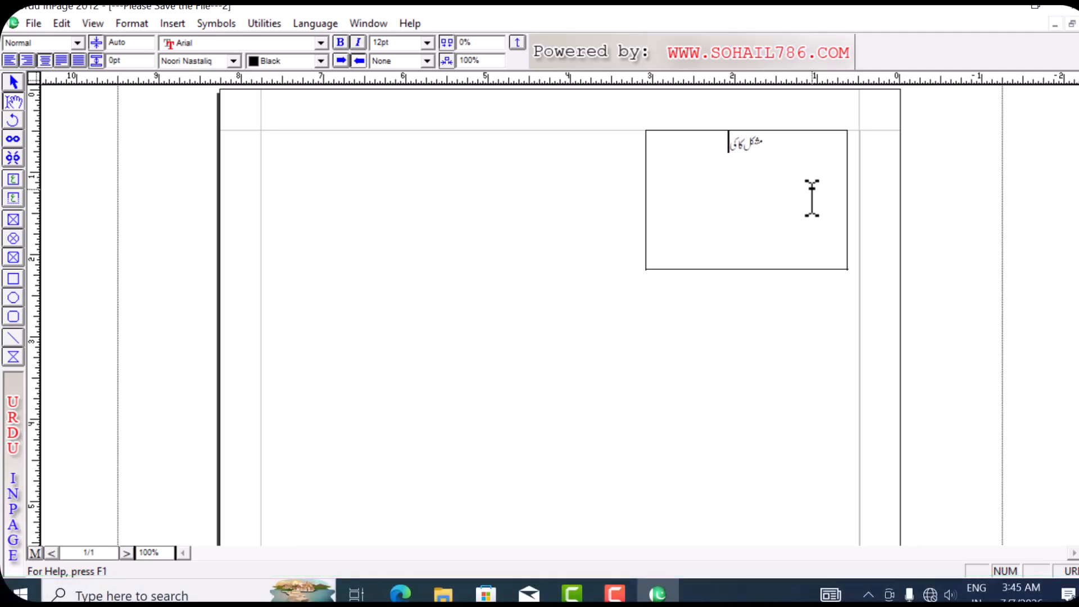
{"action": "type", "text": "ے ہو؟"}
{"action": "key", "text": "Return"}
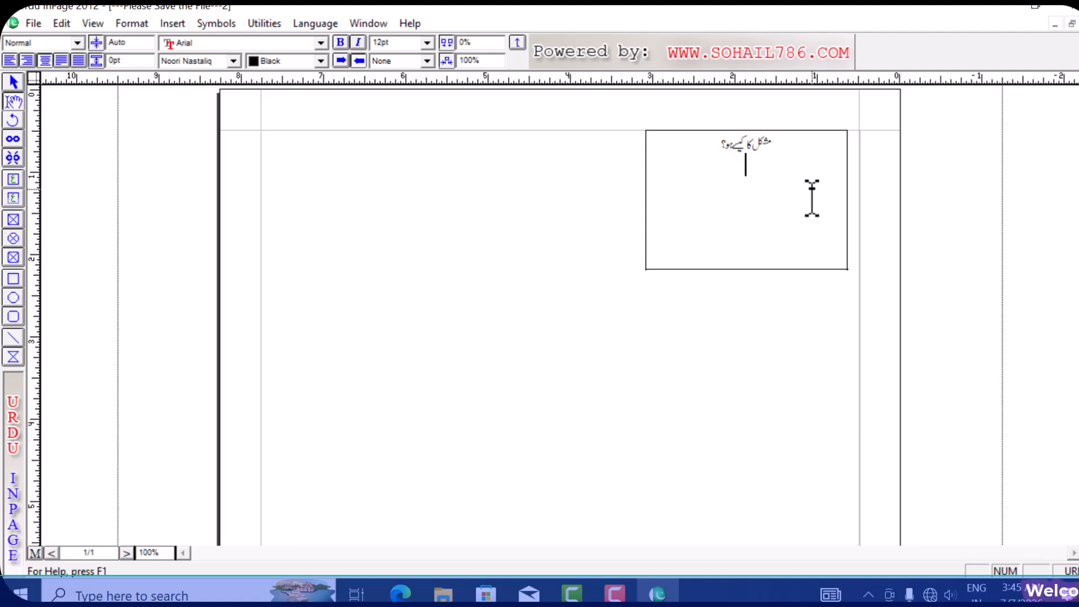
{"action": "type", "text": "حسی"}
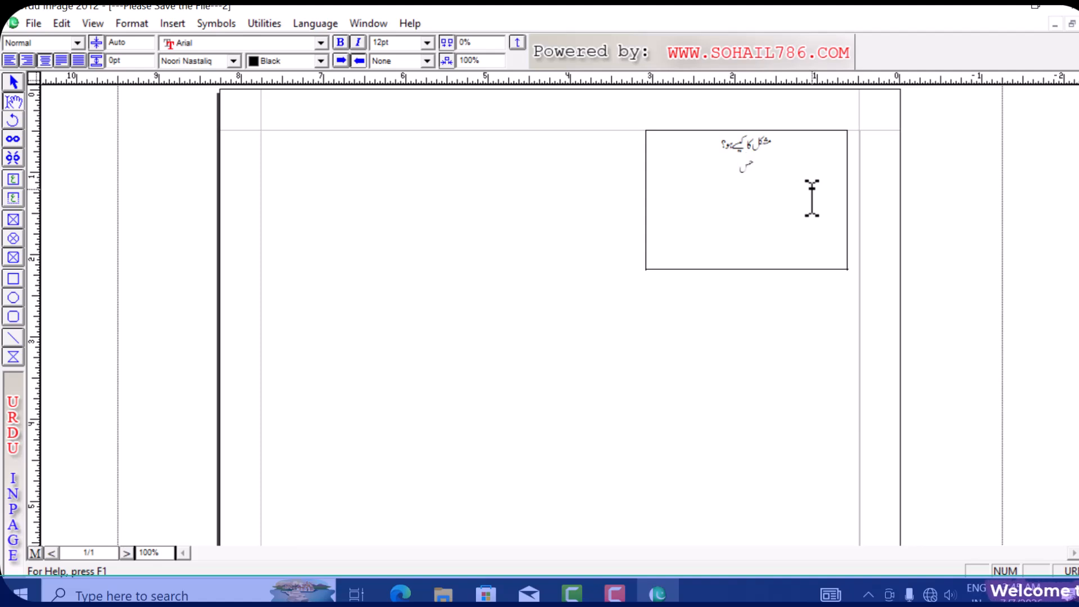
{"action": "type", "text": "ا اللہ"}
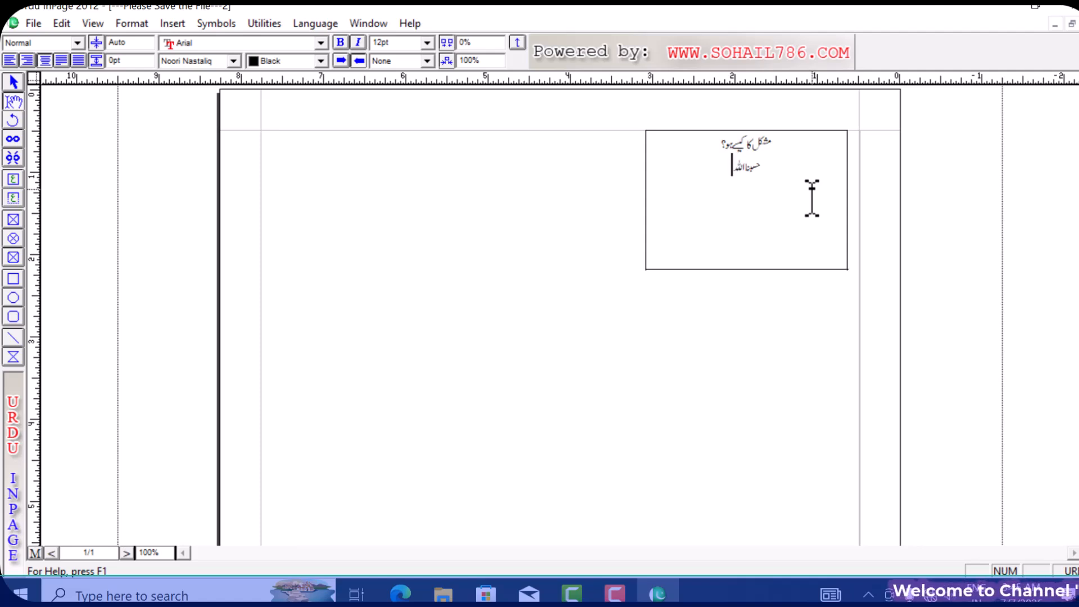
{"action": "type", "text": " و"}
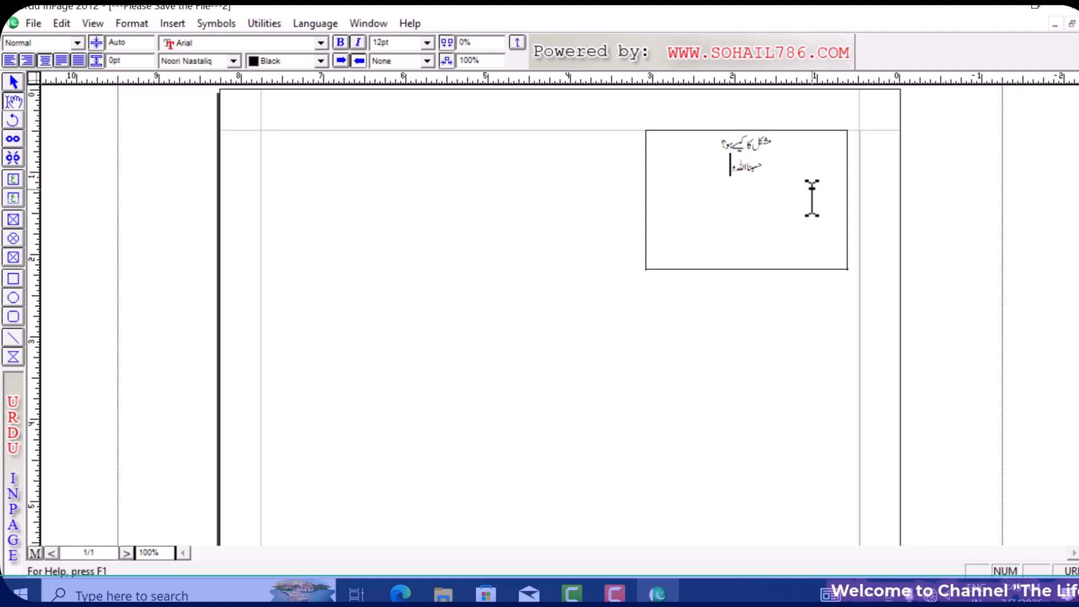
{"action": "type", "text": "نعم"}
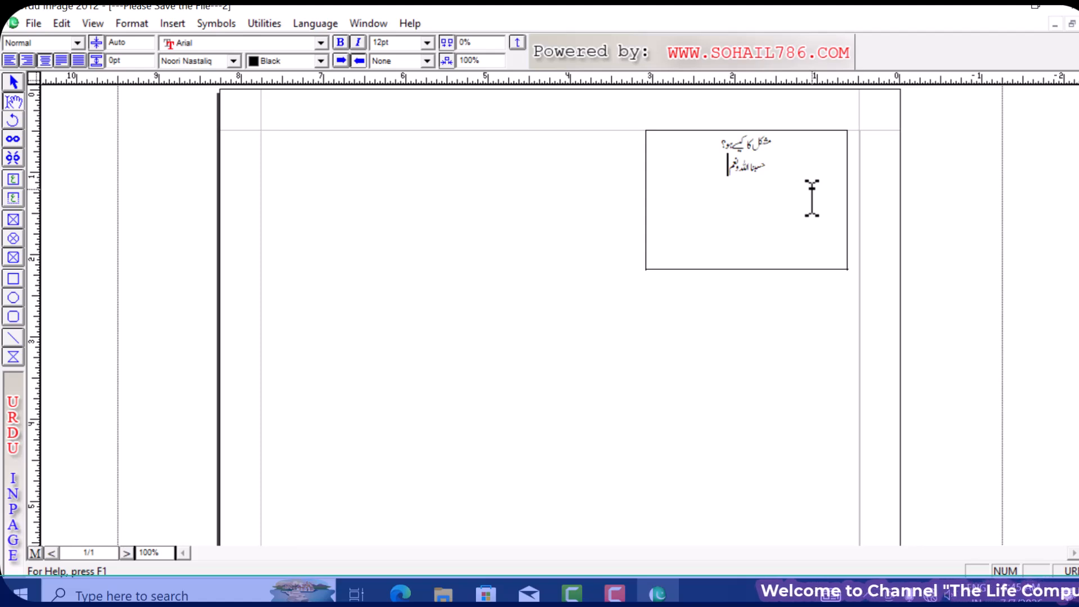
{"action": "type", "text": " الوکی"}
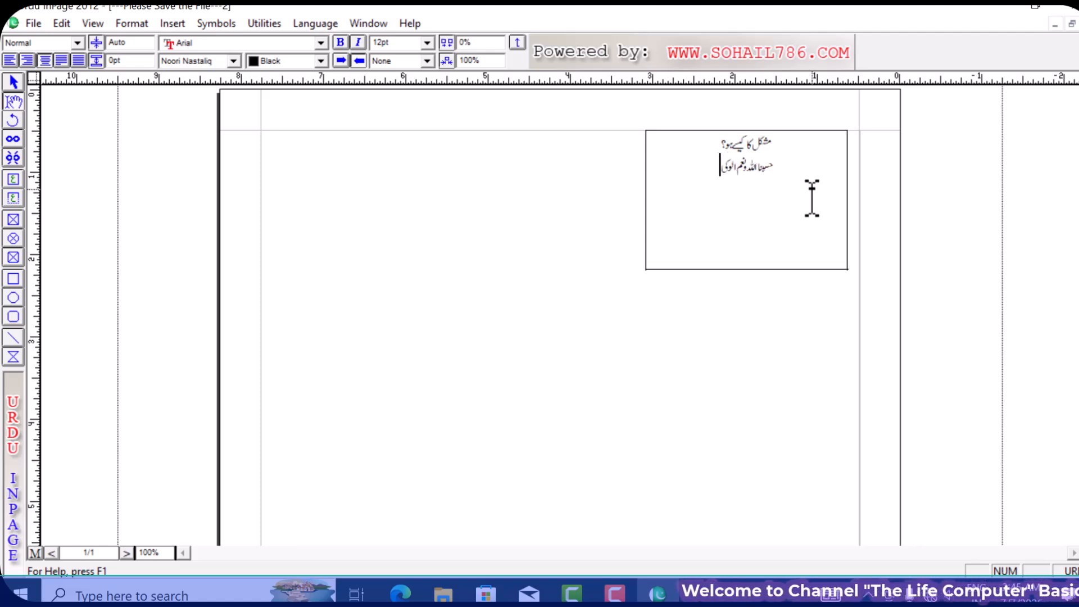
{"action": "type", "text": "ل"}
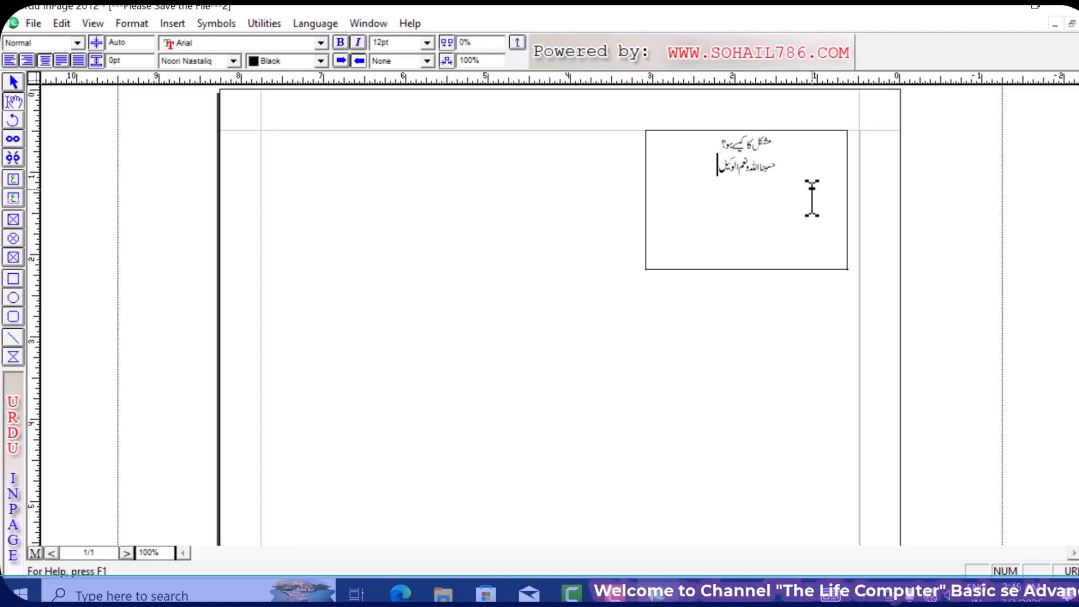
- Add the centred lines 'اللہم کوکافی ہے اور کیا چ اچھا کارساز ہے' and 'دیلائف کیپیوٹرسینٹر دیوبند'
{"action": "key", "text": "Return"}
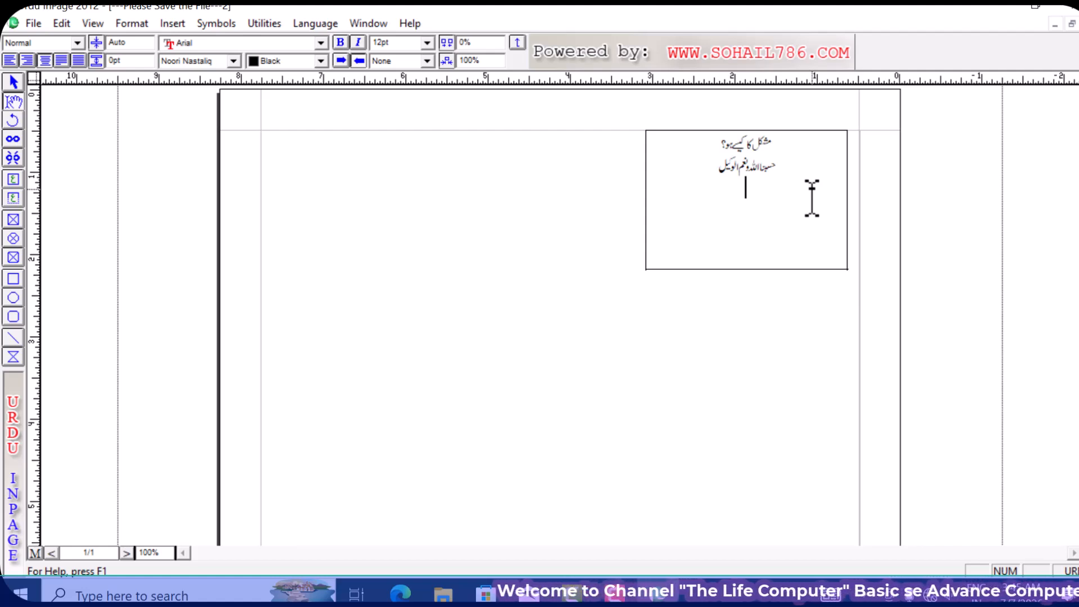
{"action": "type", "text": "ال"}
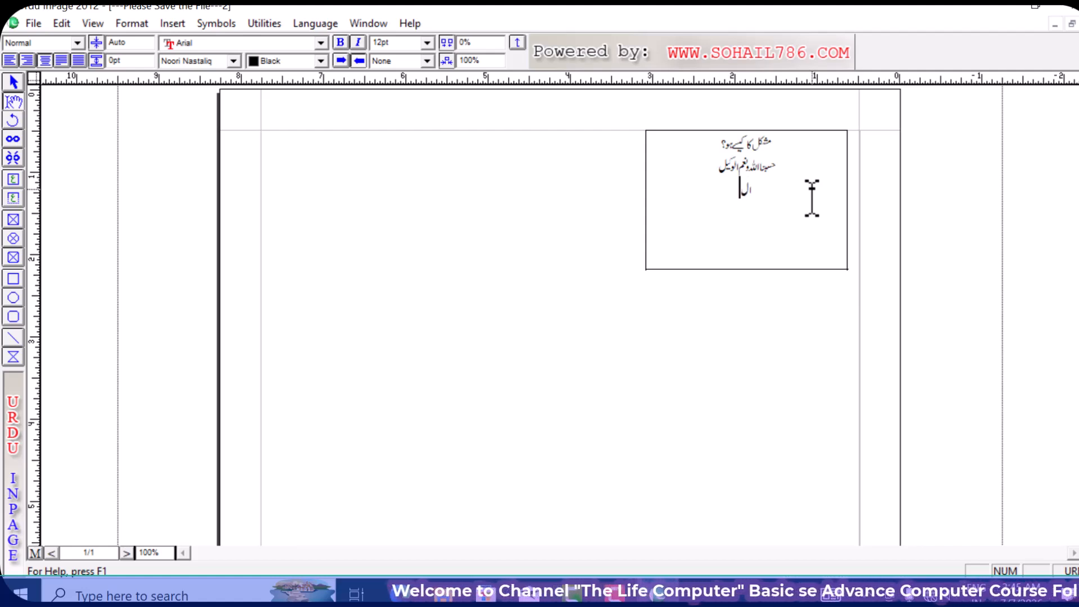
{"action": "type", "text": "لہم"}
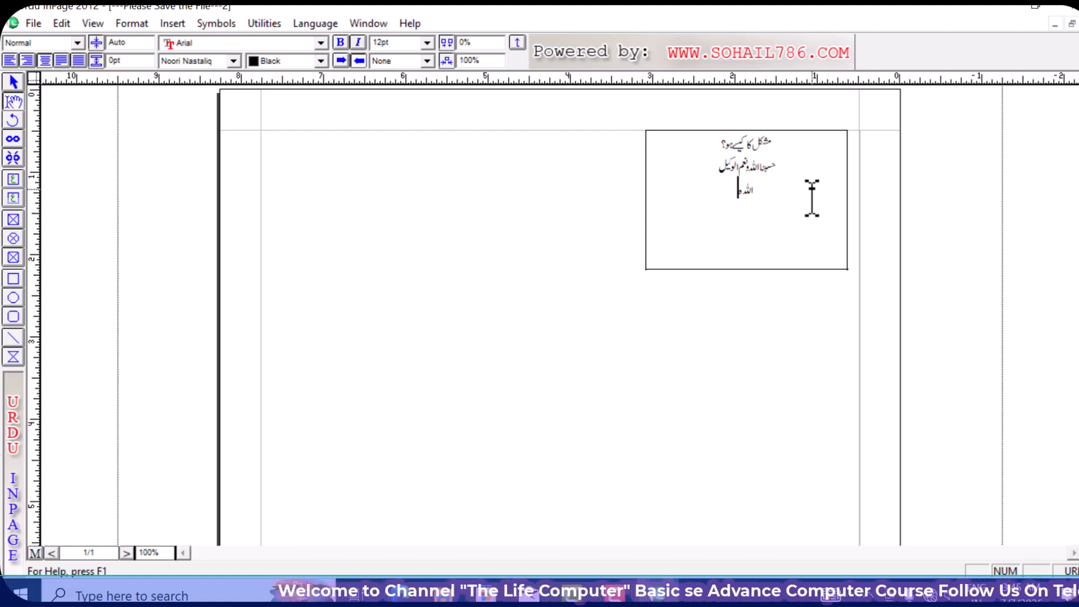
{"action": "type", "text": " کوکافی"}
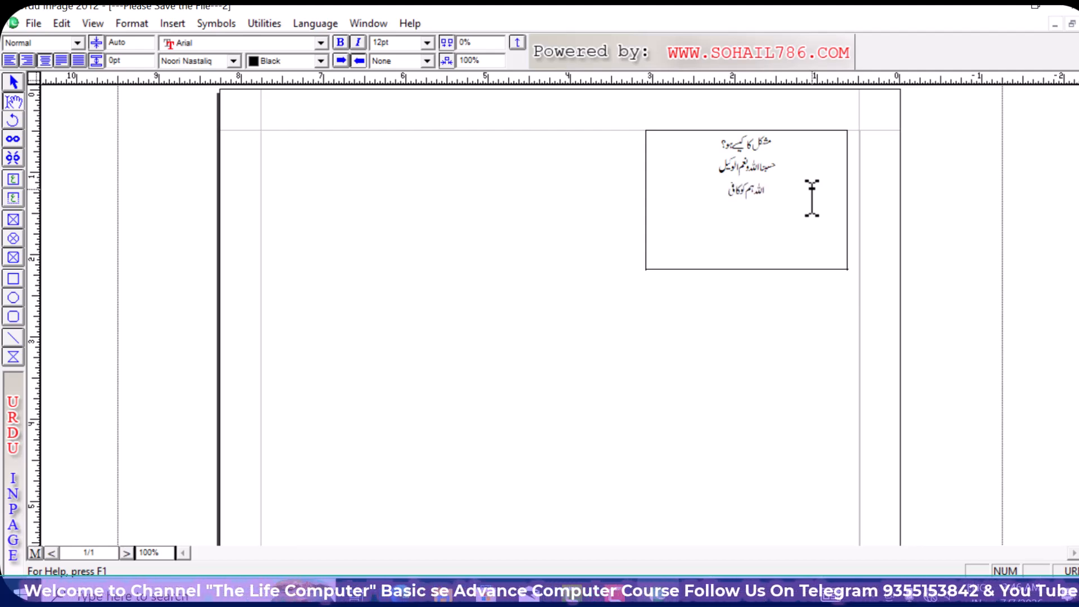
{"action": "type", "text": " ہے"}
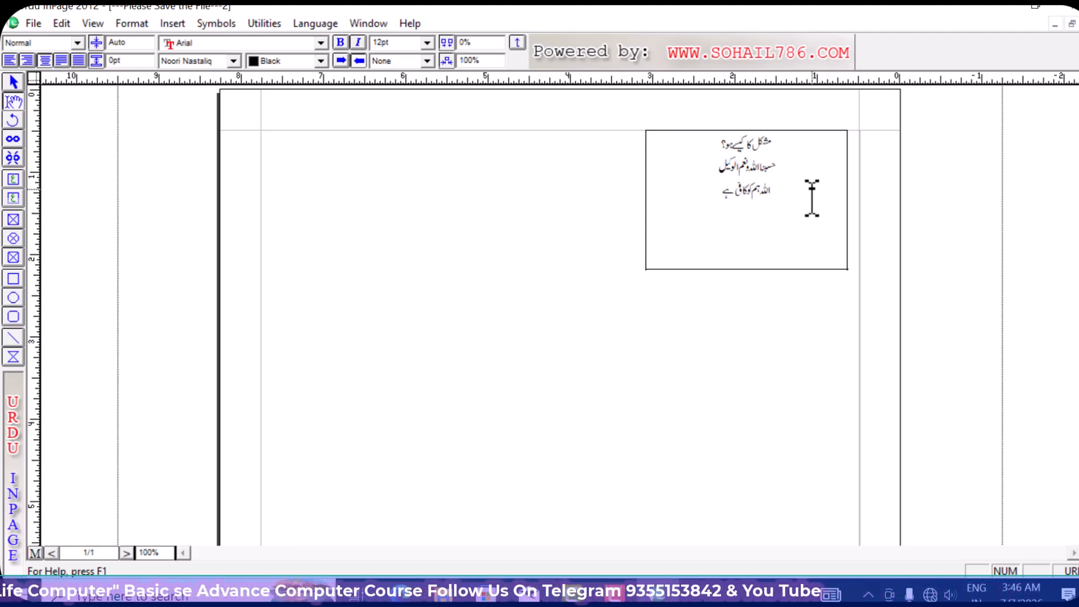
{"action": "type", "text": " اور کیا"}
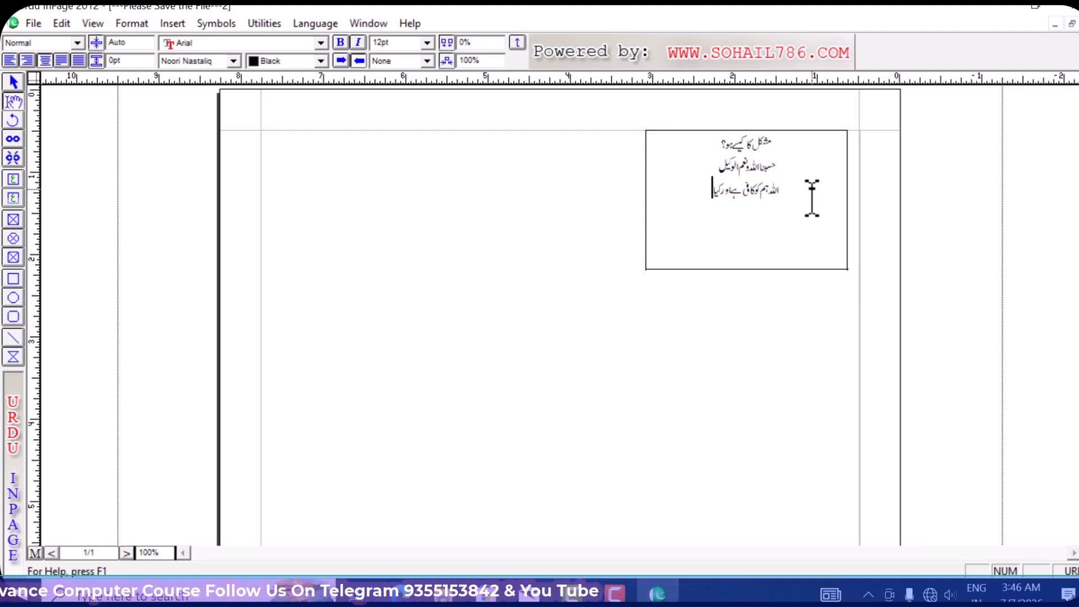
{"action": "type", "text": " چ اچھا"}
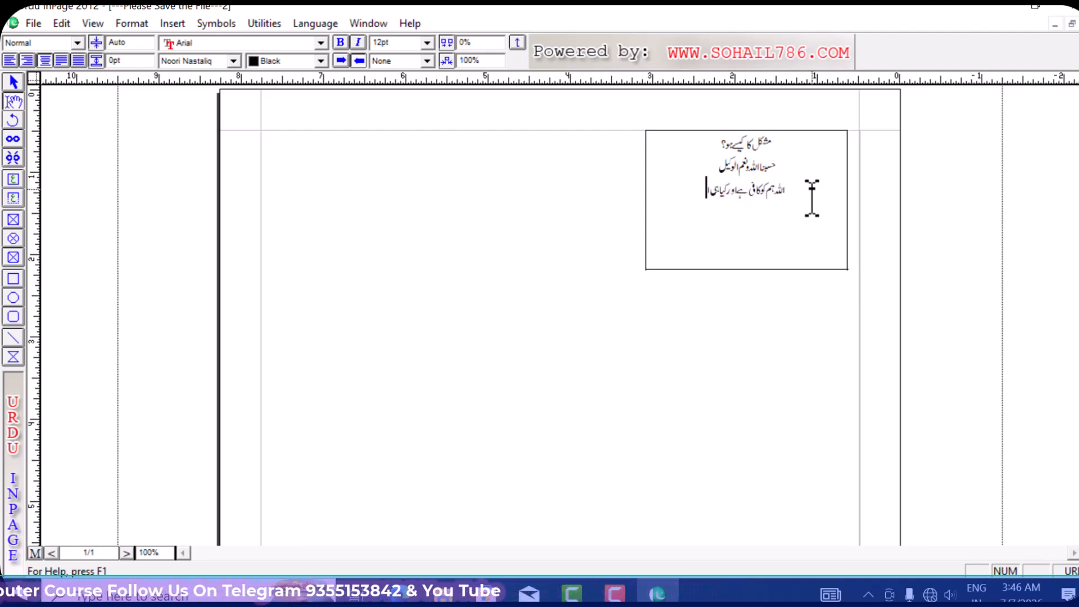
{"action": "type", "text": " کارساز ہے"}
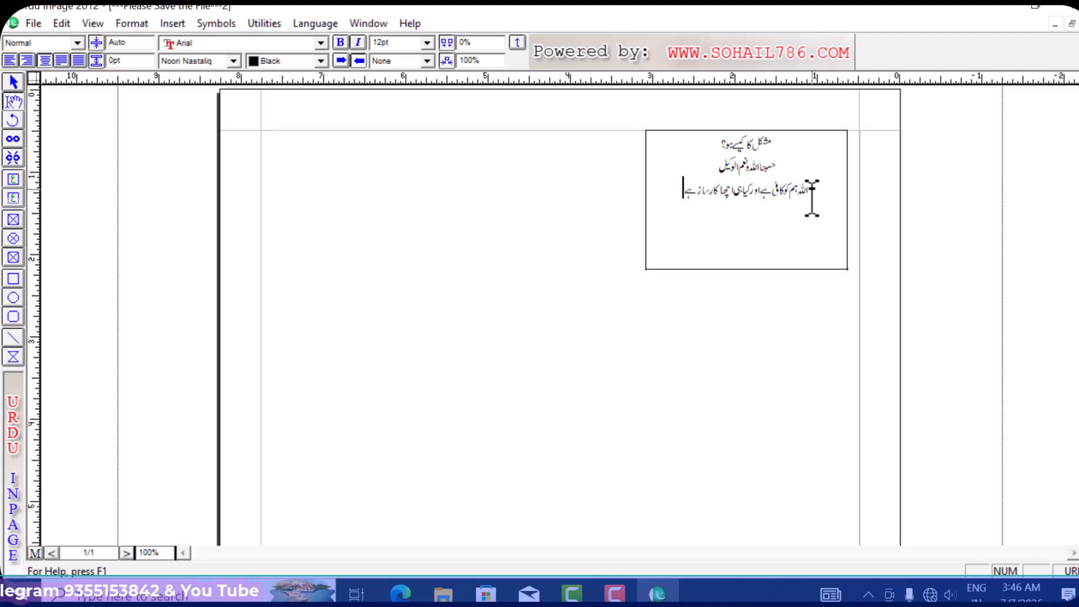
{"action": "key", "text": "Return"}
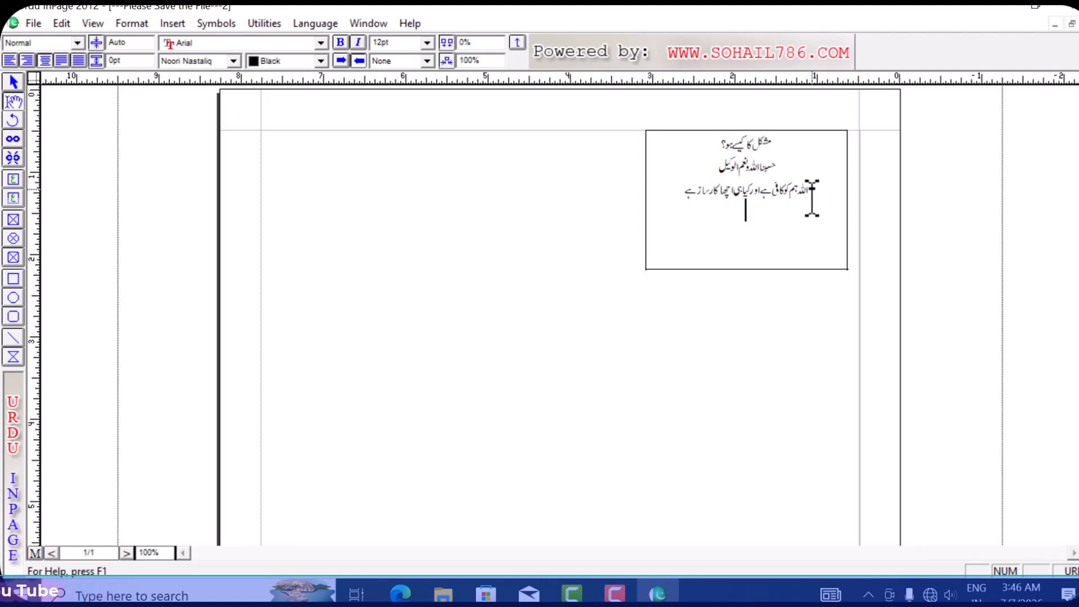
{"action": "type", "text": "دیلائف ک"}
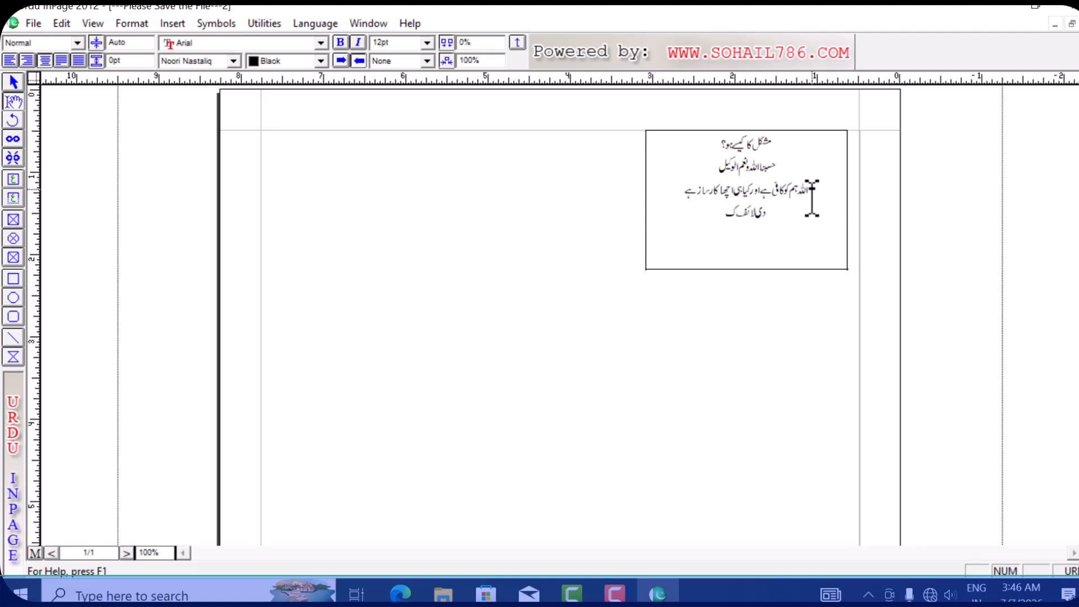
{"action": "type", "text": "یپیوٹرسینٹر دیوبند"}
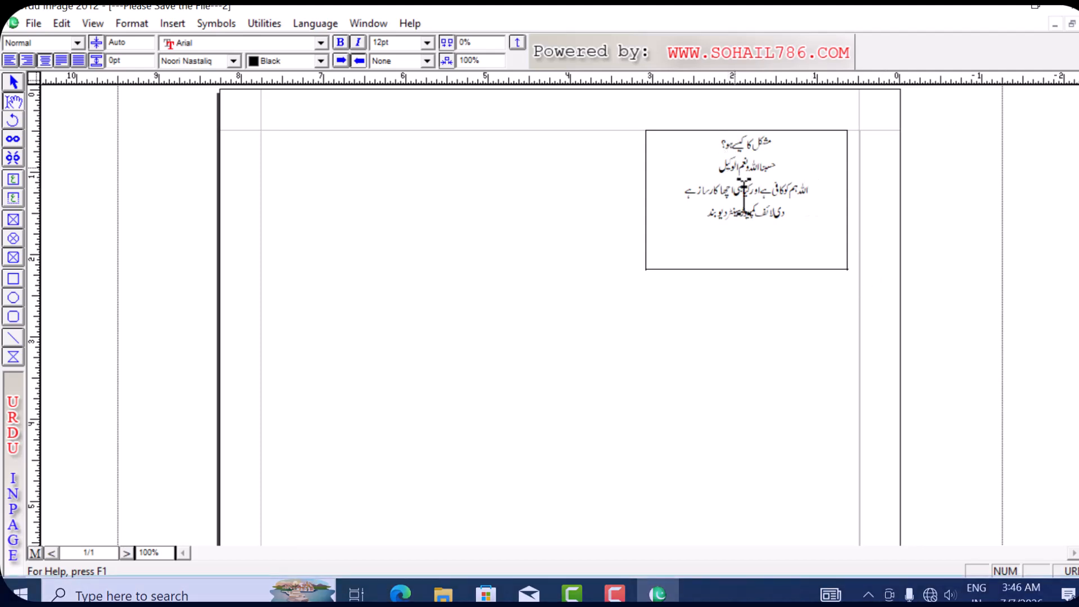
- Enlarge the first Urdu line to 17pt and the second line to 18pt
{"action": "triple_click", "coordinate": [711, 145]}
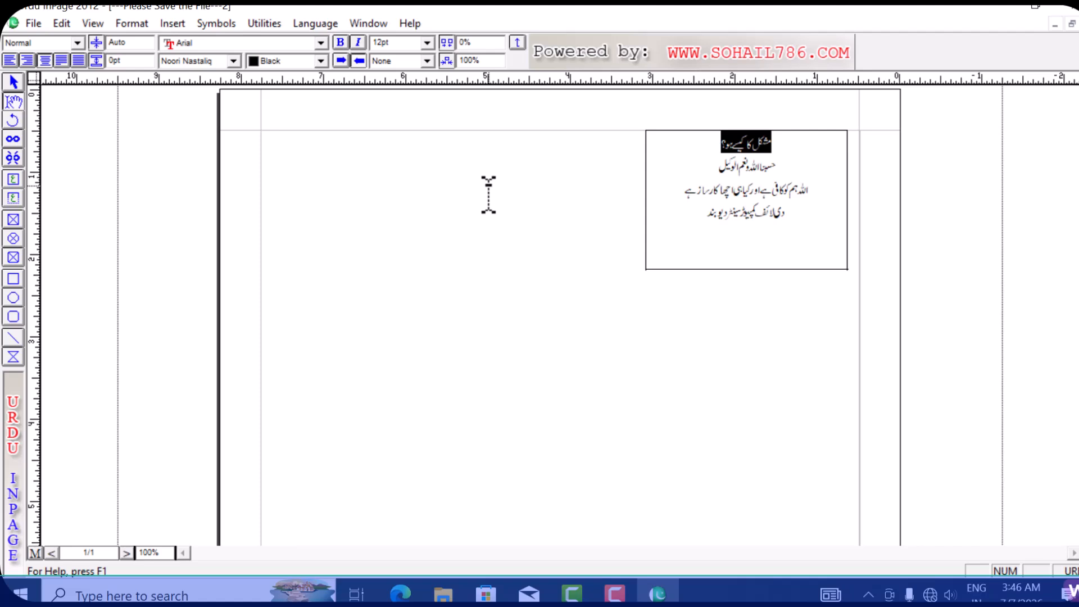
{"action": "key", "text": "ctrl+shift+period"}
{"action": "key", "text": "ctrl+shift+period"}
{"action": "key", "text": "ctrl+shift+period"}
{"action": "key", "text": "ctrl+shift+period"}
{"action": "key", "text": "ctrl+shift+period"}
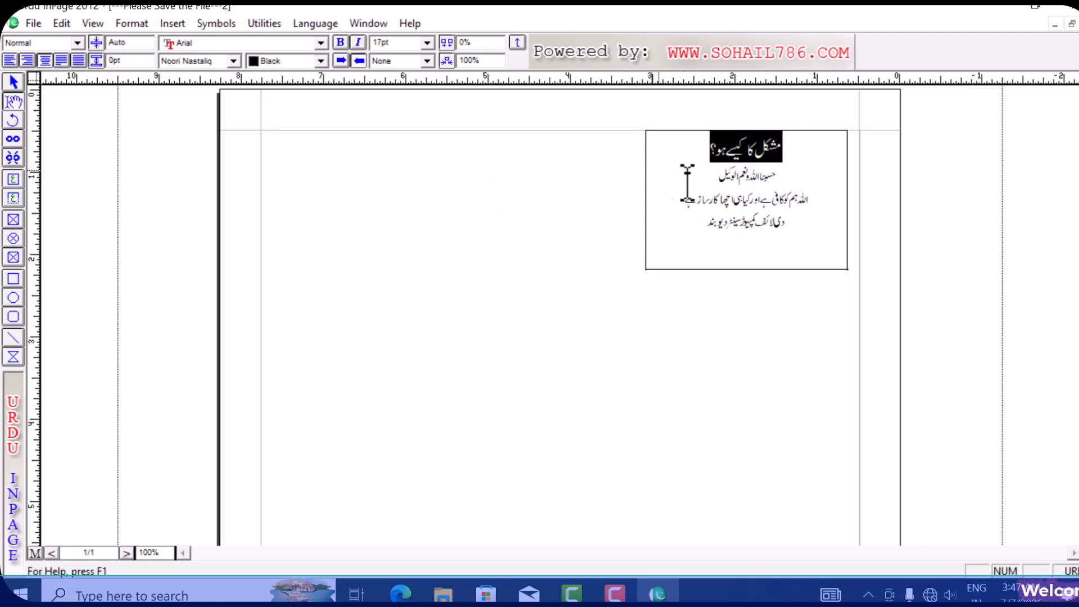
{"action": "left_click_drag", "start_coordinate": [698, 172], "coordinate": [789, 172]}
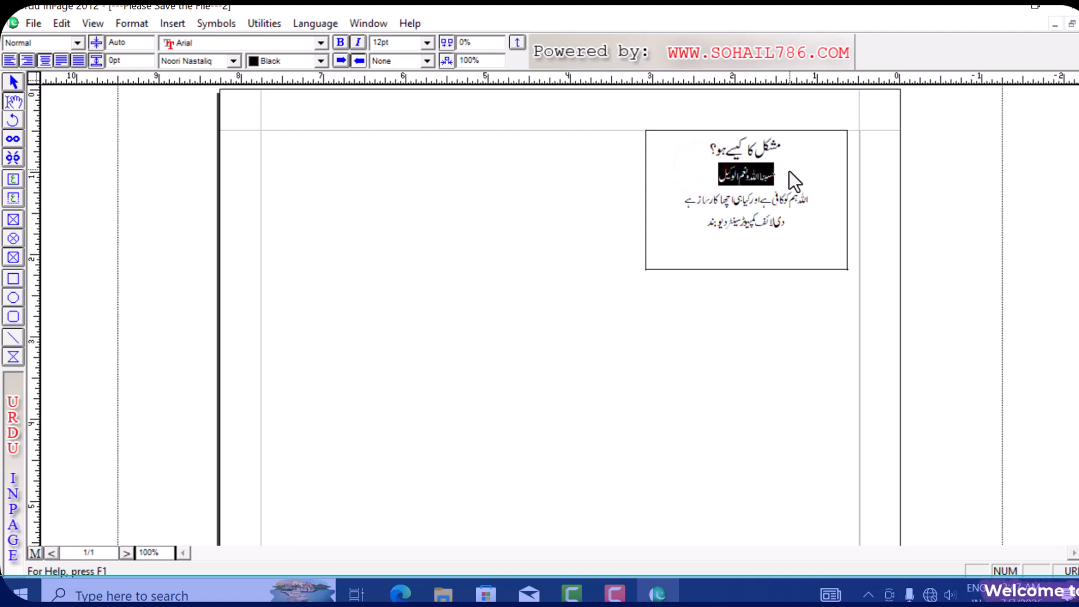
{"action": "key", "text": "ctrl+shift+period"}
{"action": "key", "text": "ctrl+shift+period"}
{"action": "key", "text": "ctrl+shift+period"}
{"action": "key", "text": "ctrl+shift+period"}
{"action": "key", "text": "ctrl+shift+period"}
{"action": "key", "text": "ctrl+shift+period"}
{"action": "key", "text": "ctrl+shift+period"}
{"action": "key", "text": "ctrl+shift+period"}
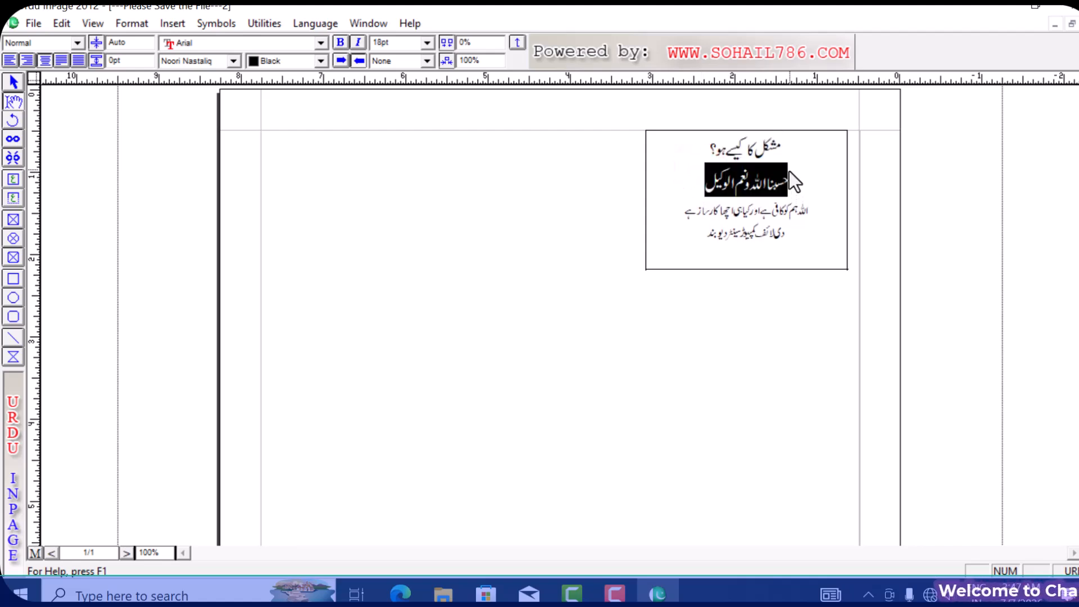
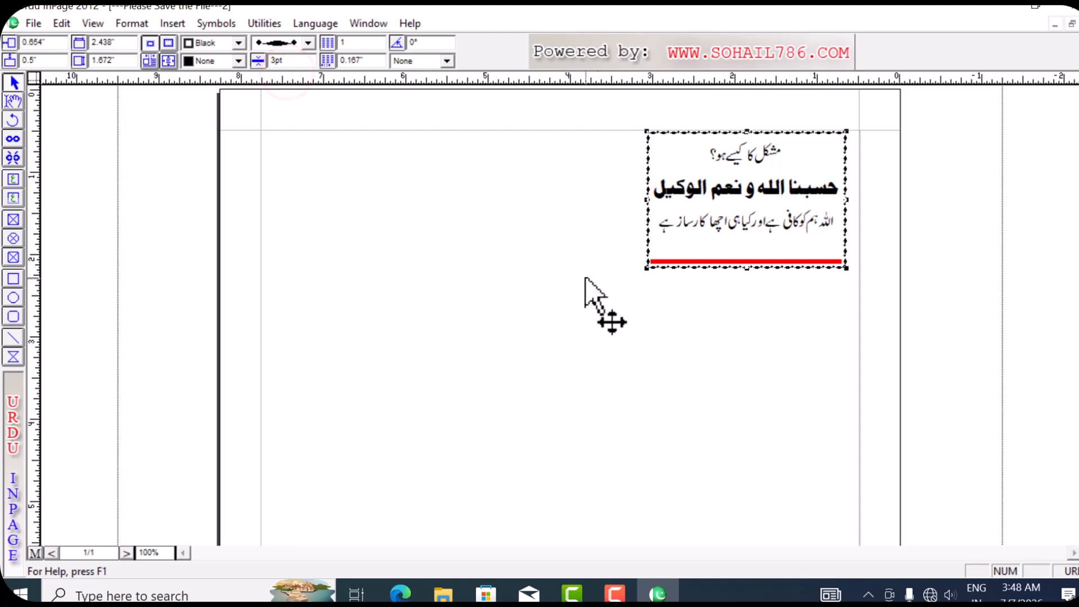
- Make the card's dotted border red
{"action": "left_click", "coordinate": [237, 43]}
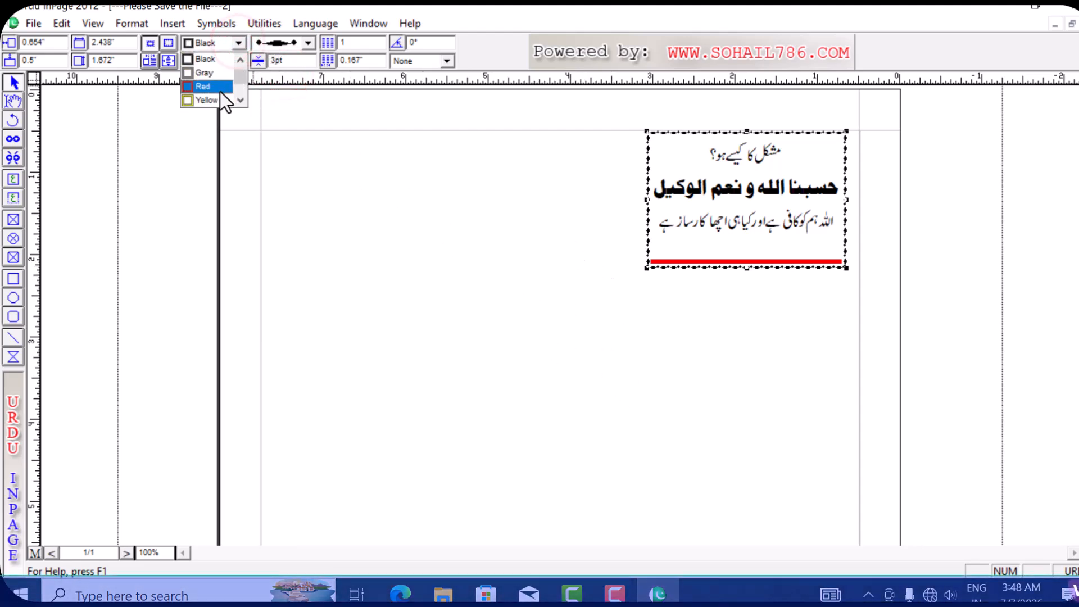
{"action": "scroll", "coordinate": [213, 93], "scroll_direction": "up", "scroll_amount": 2}
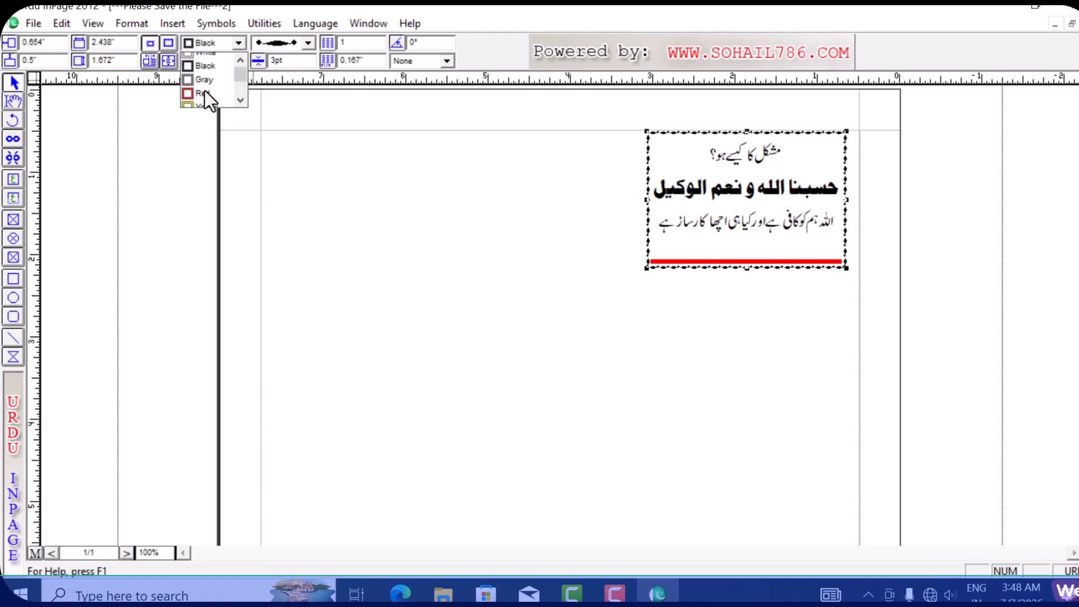
{"action": "left_click", "coordinate": [207, 100]}
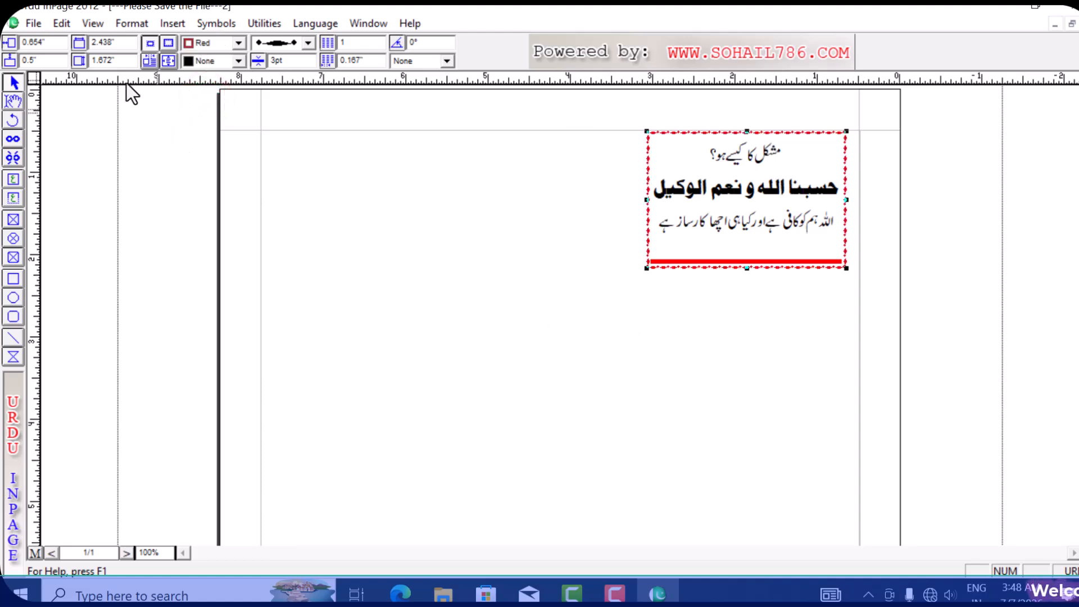
- Tighten the text's line spacing with F9 until all four Urdu lines fit in the card
{"action": "left_click", "coordinate": [12, 101]}
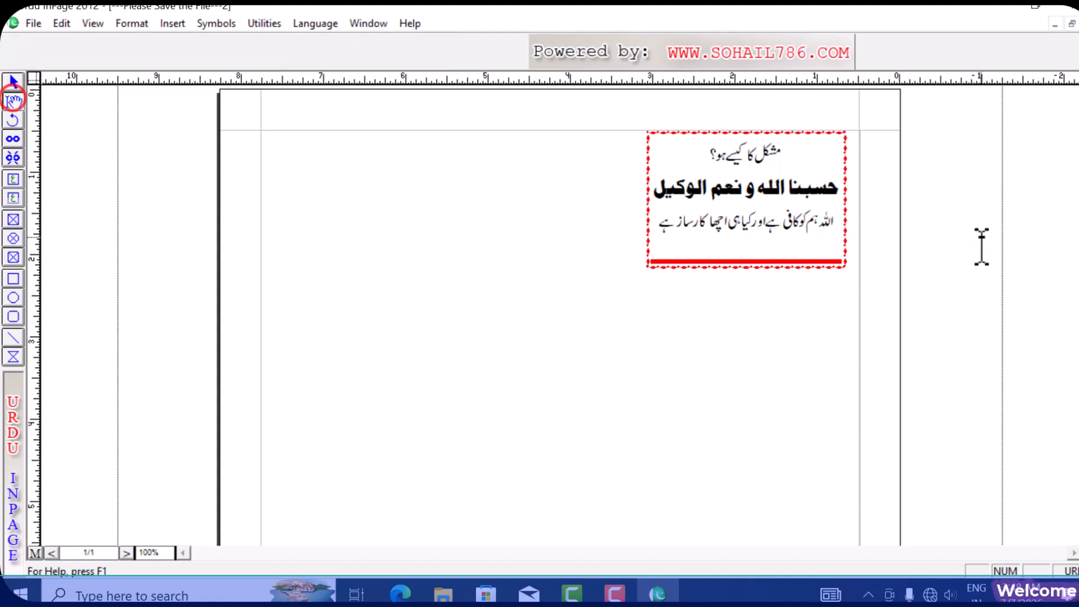
{"action": "left_click", "coordinate": [749, 224]}
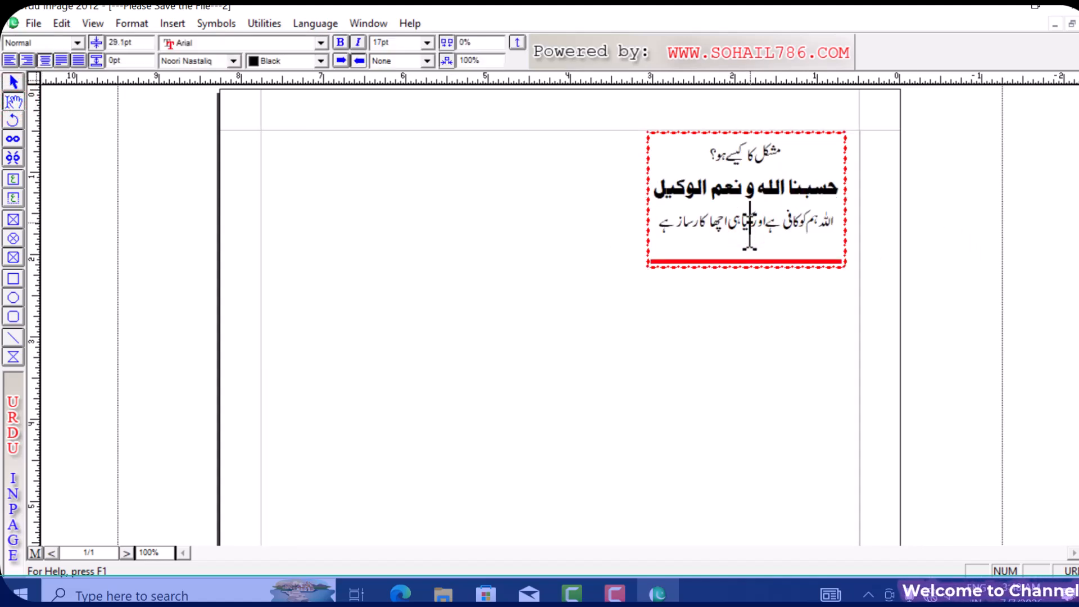
{"action": "key", "text": "F9"}
{"action": "key", "text": "F9"}
{"action": "key", "text": "F9"}
{"action": "key", "text": "F9"}
{"action": "key", "text": "F9"}
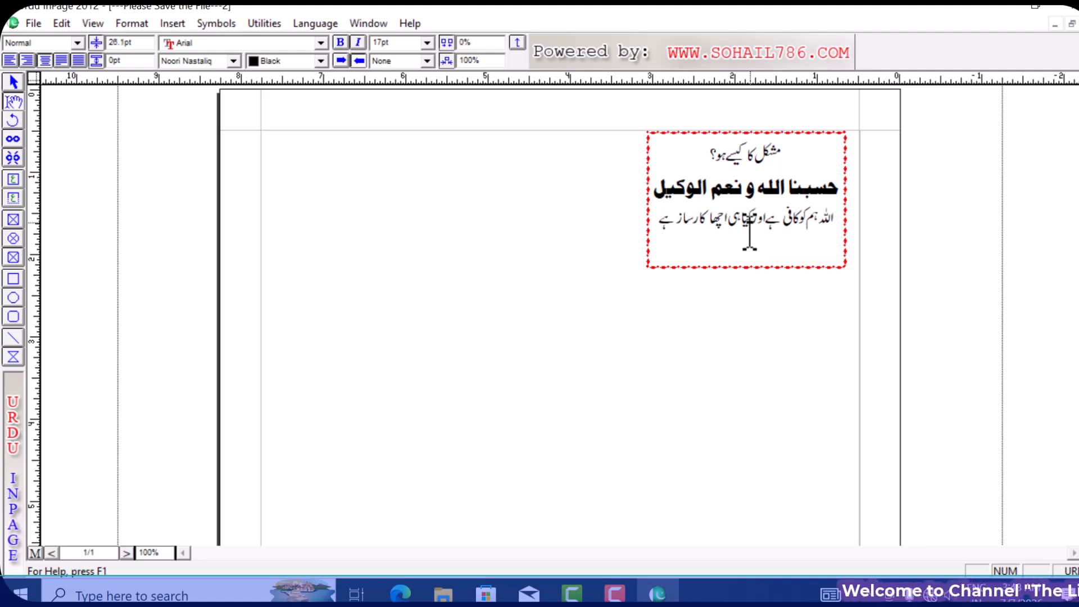
{"action": "key", "text": "F9"}
{"action": "key", "text": "F9"}
{"action": "key", "text": "F9"}
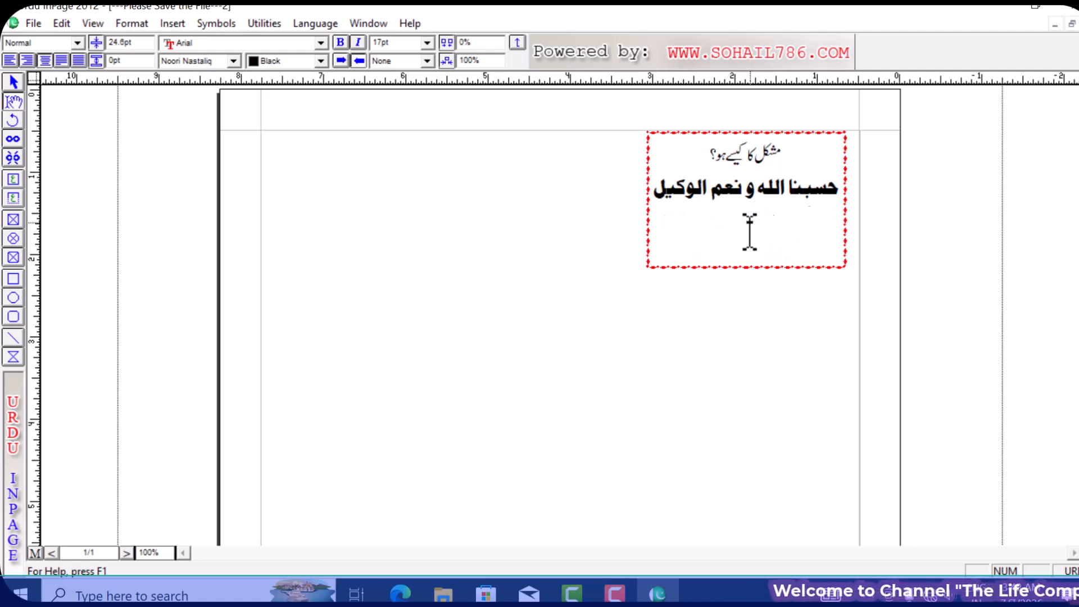
{"action": "left_click", "coordinate": [749, 256]}
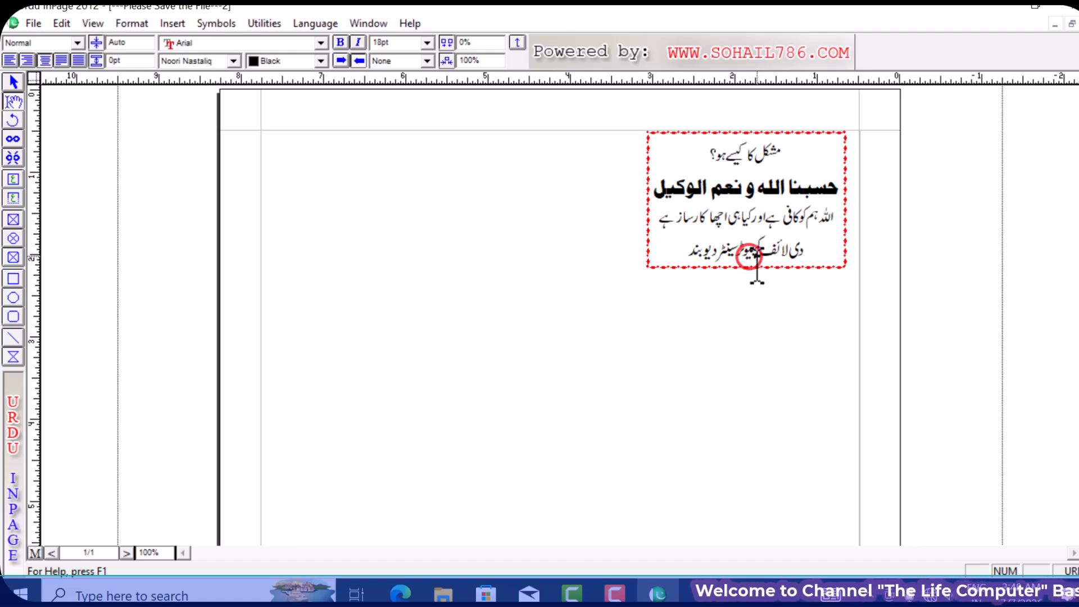
{"action": "key", "text": "F9"}
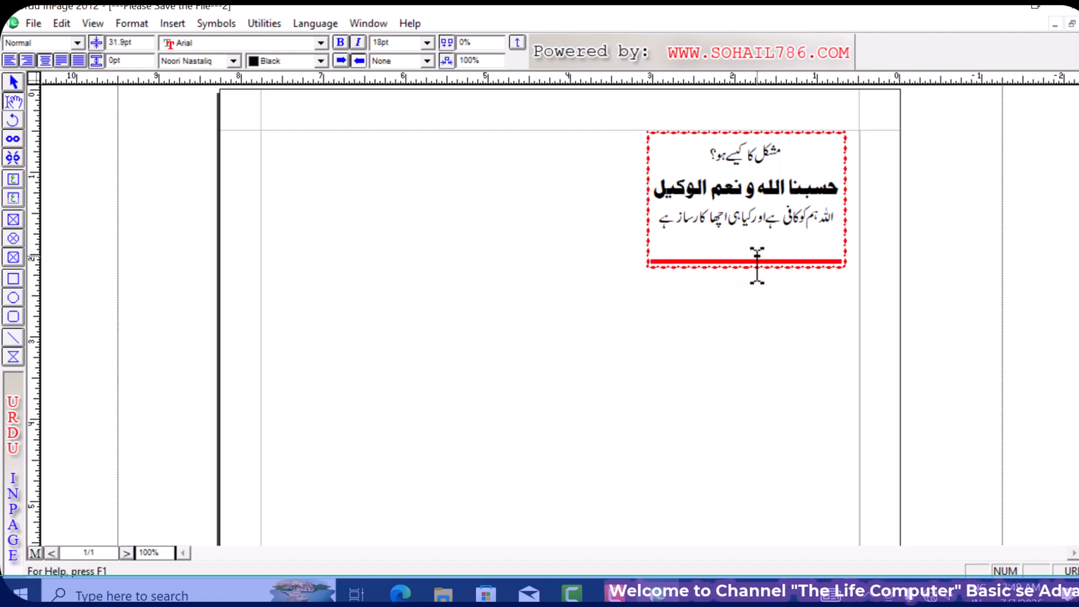
{"action": "key", "text": "F9"}
{"action": "key", "text": "F9"}
{"action": "key", "text": "F9"}
{"action": "key", "text": "F9"}
{"action": "key", "text": "F9"}
{"action": "key", "text": "F9"}
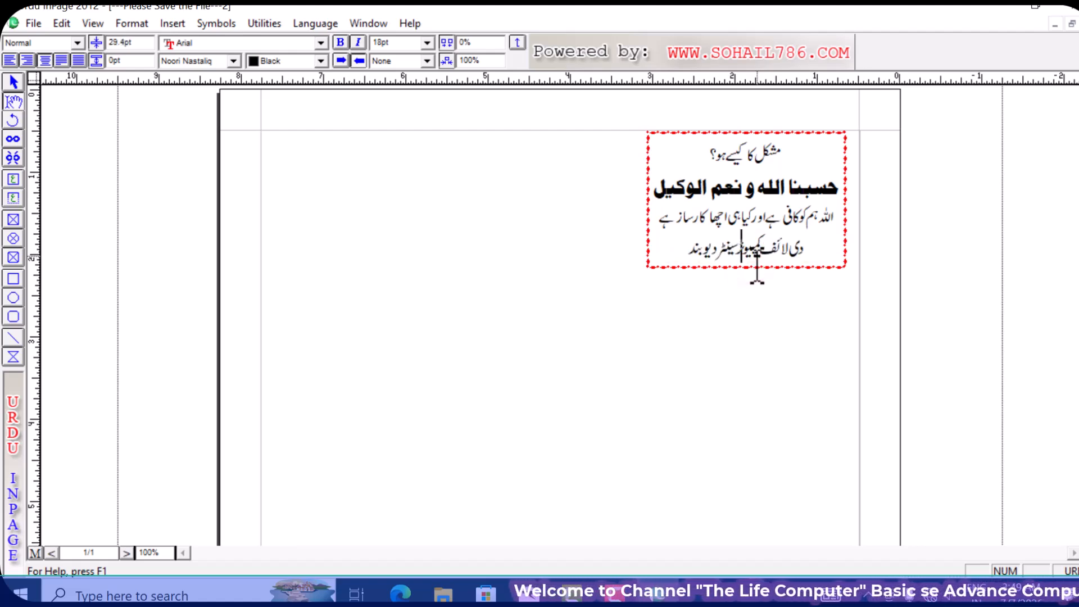
{"action": "key", "text": "F9"}
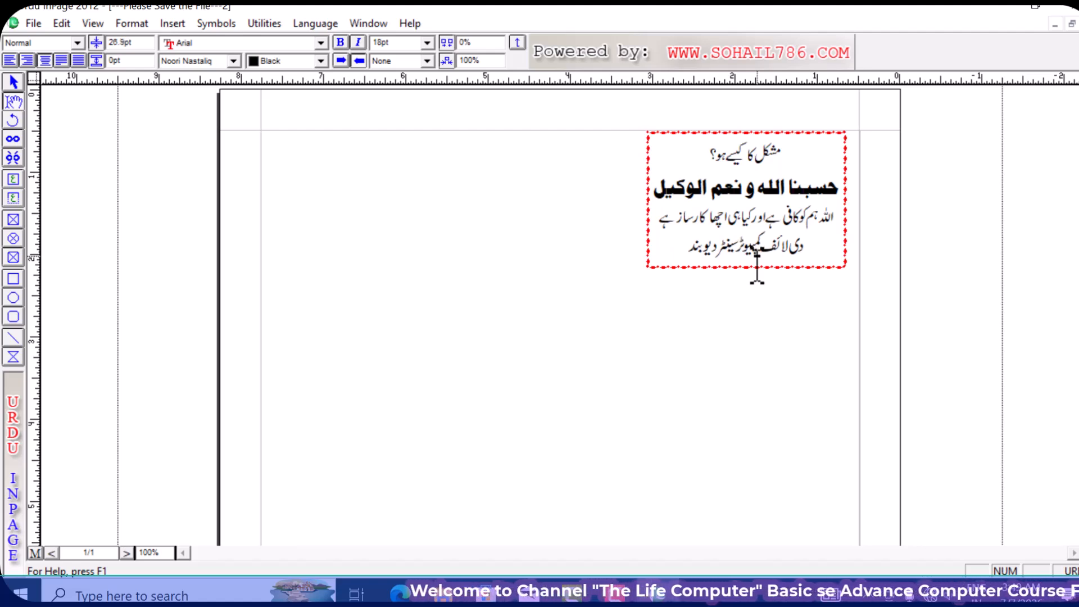
{"action": "left_click_drag", "start_coordinate": [655, 194], "coordinate": [840, 188]}
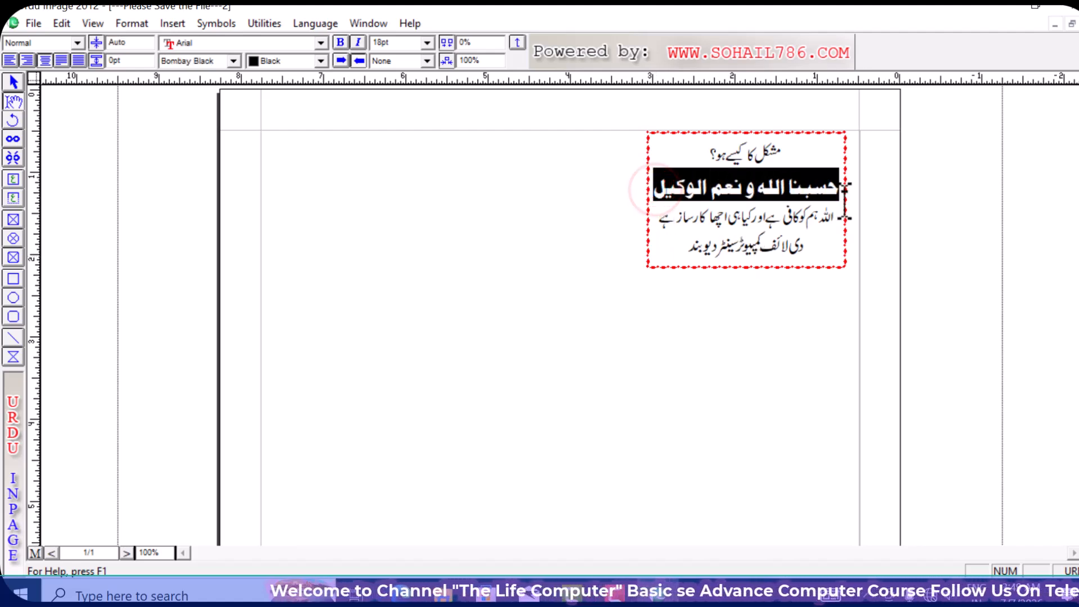
- Colour the bold line 'حسبنا الله و نعم الوكيل' red, then reselect the whole card box
{"action": "left_click", "coordinate": [308, 59]}
{"action": "left_click", "coordinate": [285, 103]}
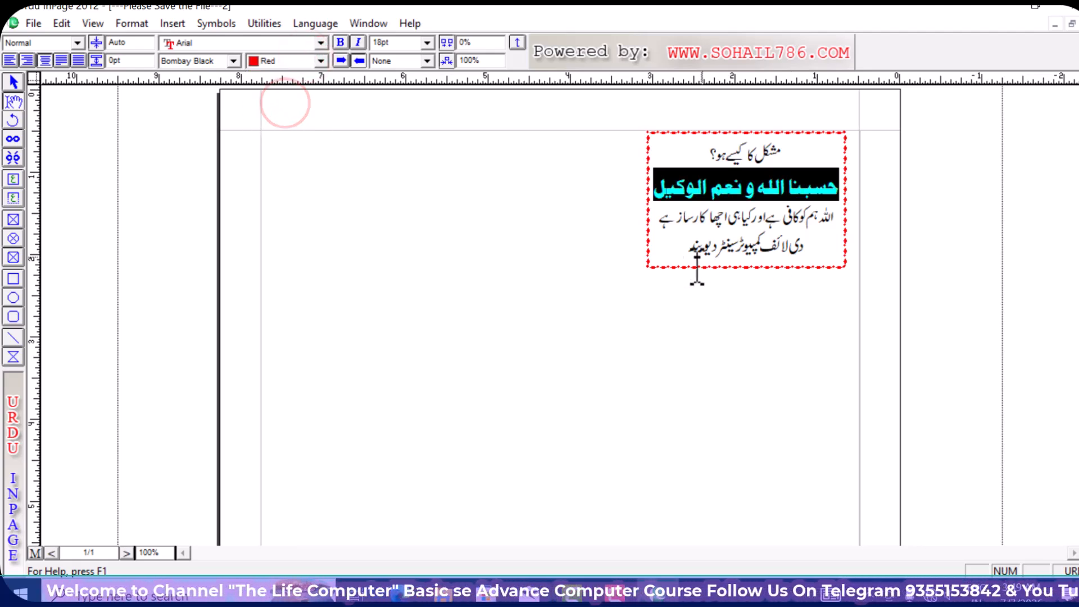
{"action": "left_click", "coordinate": [663, 244]}
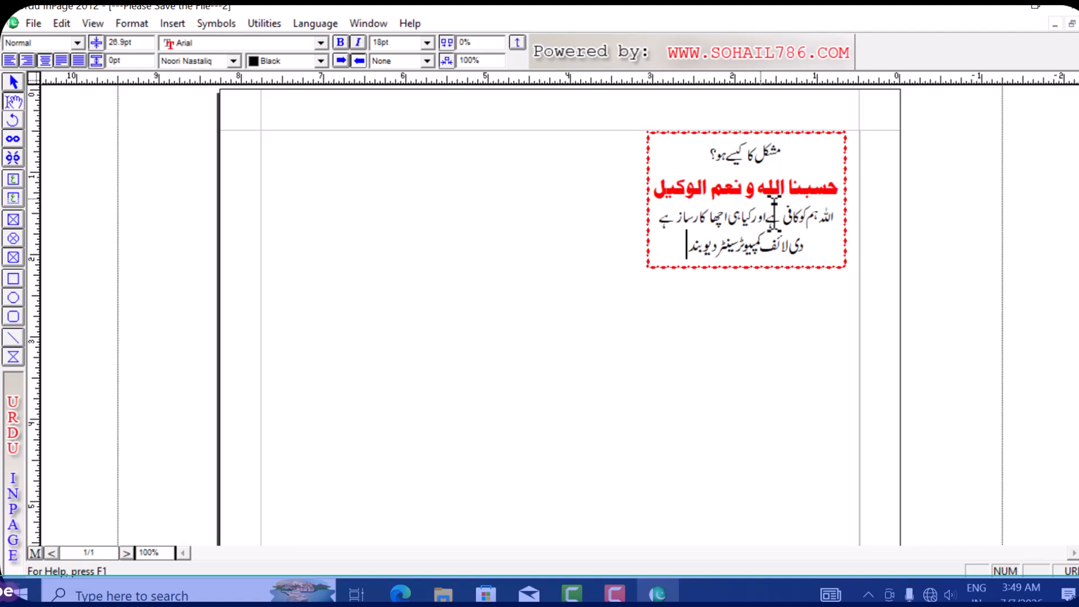
{"action": "left_click", "coordinate": [15, 82]}
{"action": "left_click", "coordinate": [745, 200]}
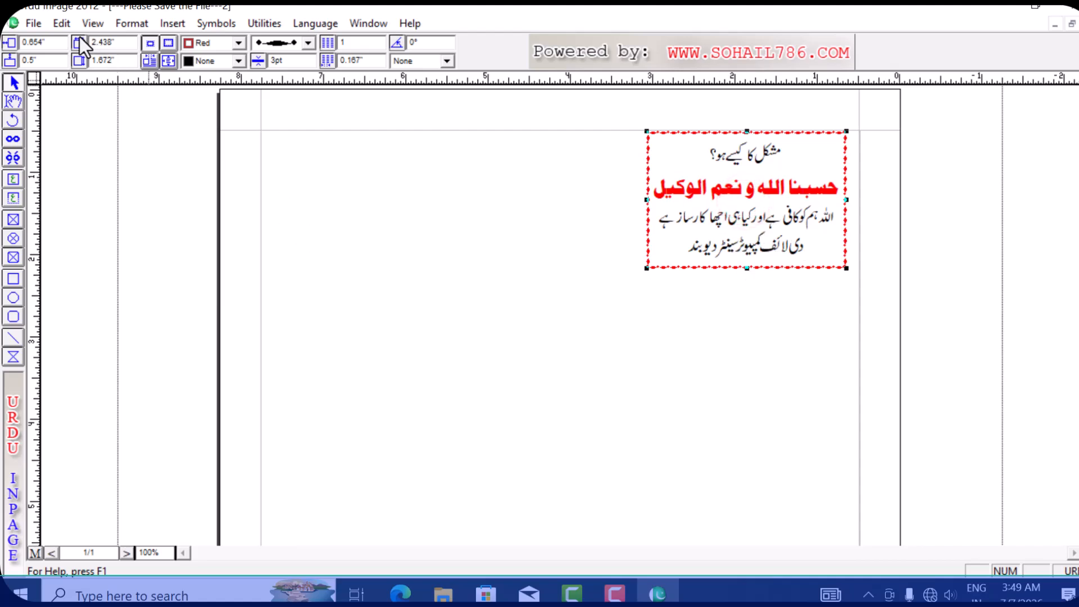
- Duplicate the card into 5 rows by 2 columns with 0" spacing
{"action": "left_click", "coordinate": [62, 25]}
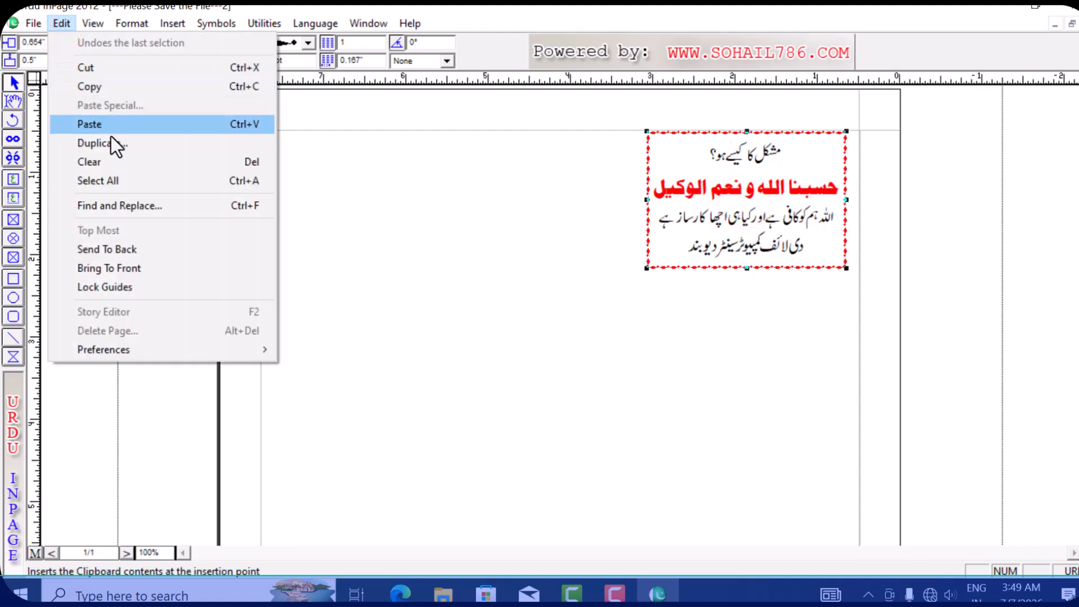
{"action": "left_click", "coordinate": [206, 146]}
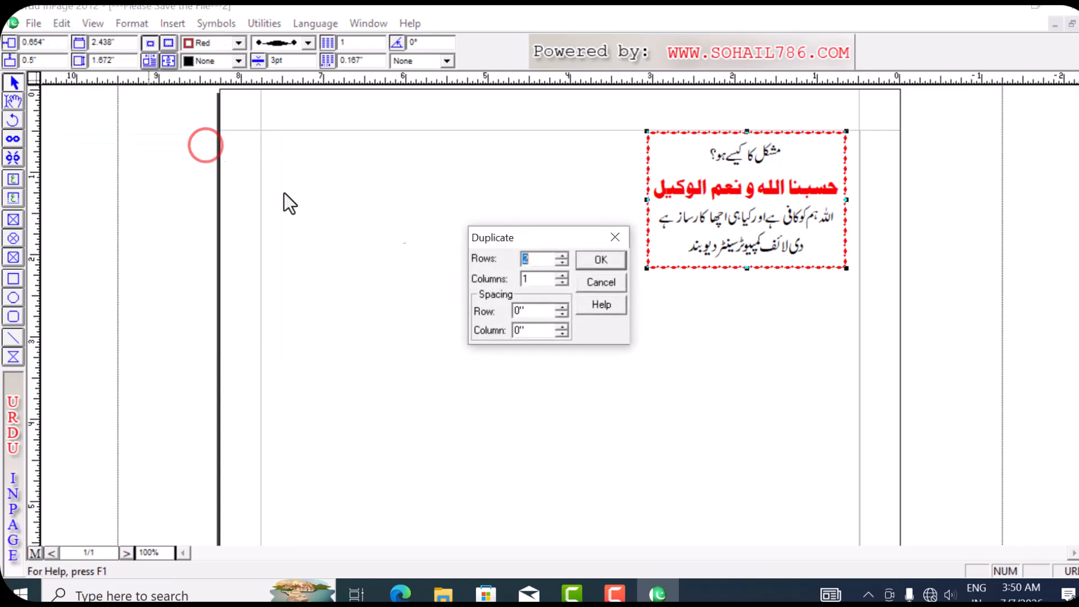
{"action": "left_click_drag", "start_coordinate": [549, 239], "coordinate": [432, 282]}
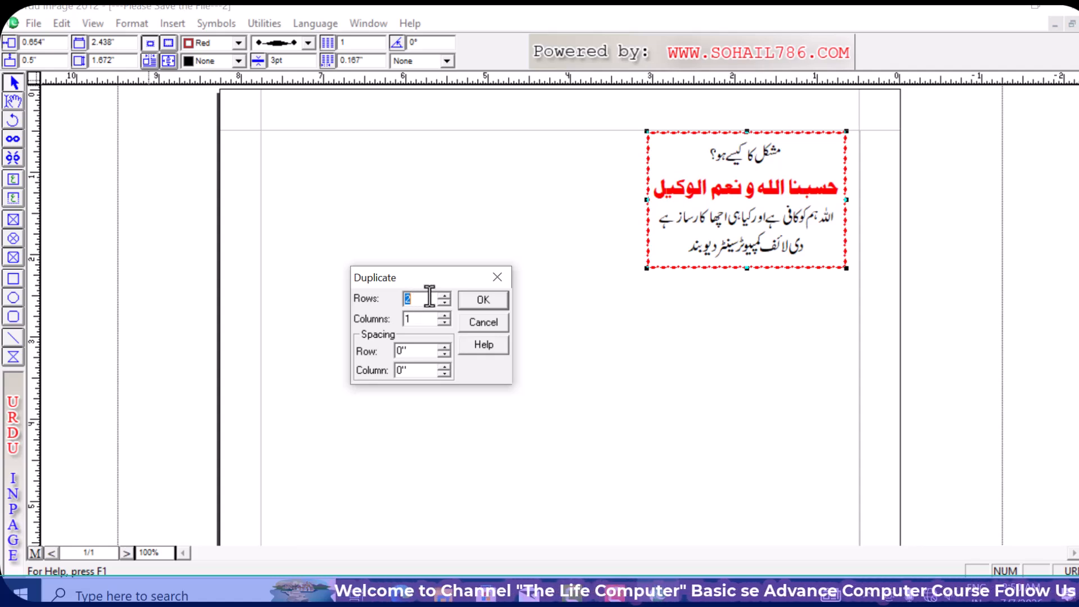
{"action": "type", "text": "5"}
{"action": "double_click", "coordinate": [422, 322]}
{"action": "type", "text": "2"}
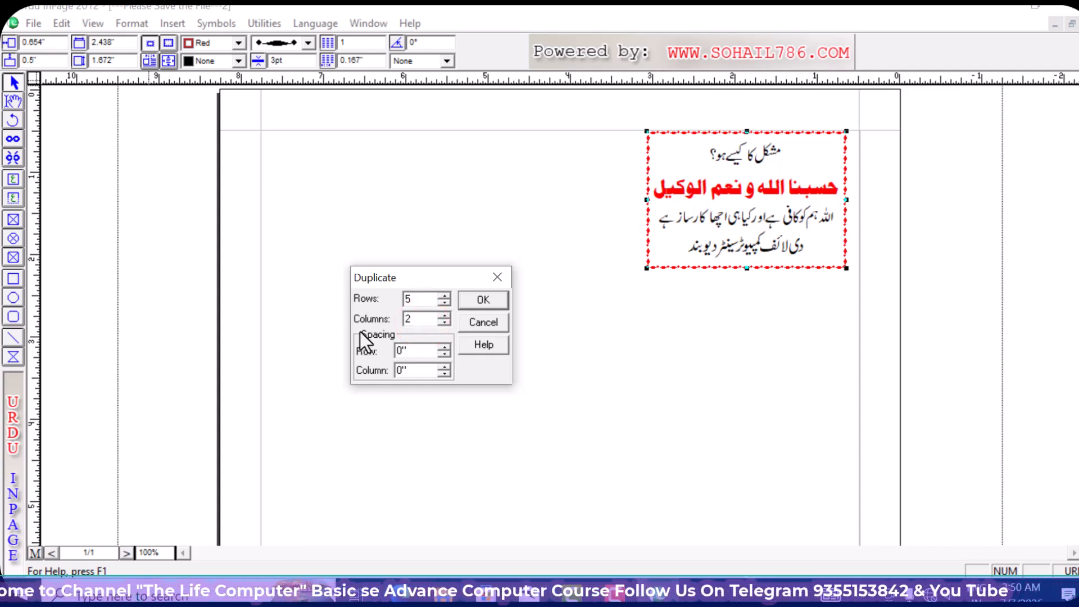
{"action": "left_click", "coordinate": [484, 302]}
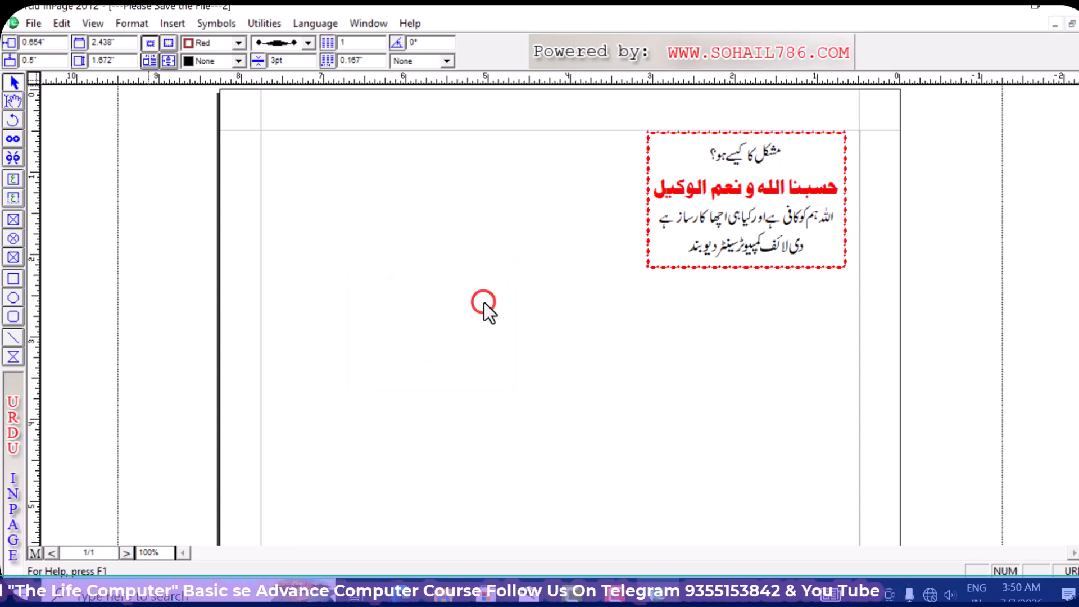
{"action": "right_click", "coordinate": [369, 193]}
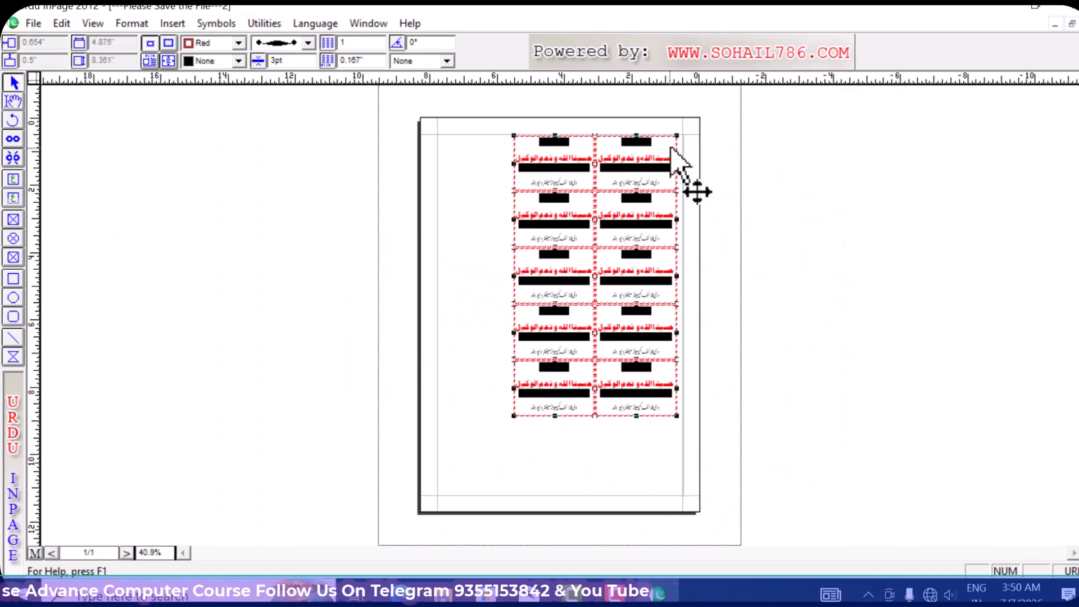
{"action": "right_click", "coordinate": [670, 147]}
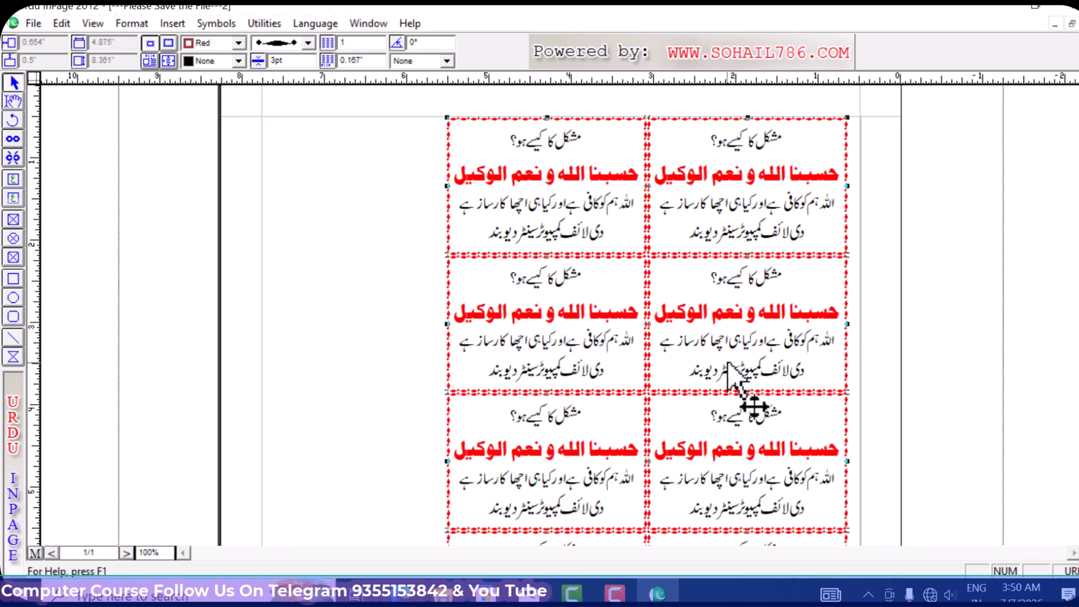
{"action": "left_click_drag", "start_coordinate": [718, 432], "coordinate": [573, 459]}
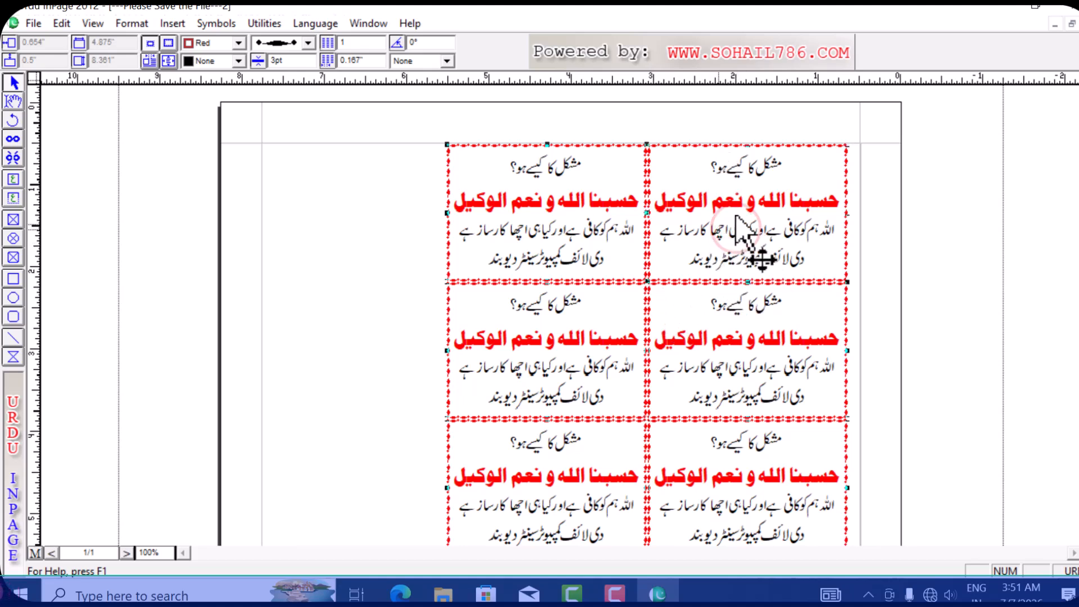
- Undo the earlier copies and re-duplicate the card as 5 rows by 2 columns with .1 column spacing
{"action": "key", "text": "ctrl+z"}
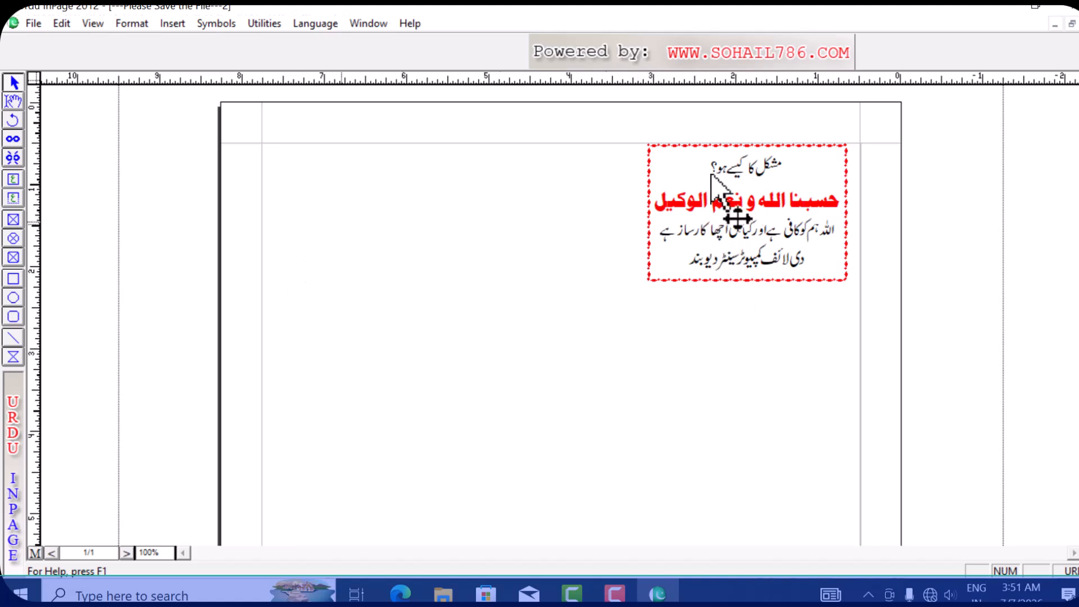
{"action": "left_click", "coordinate": [680, 174]}
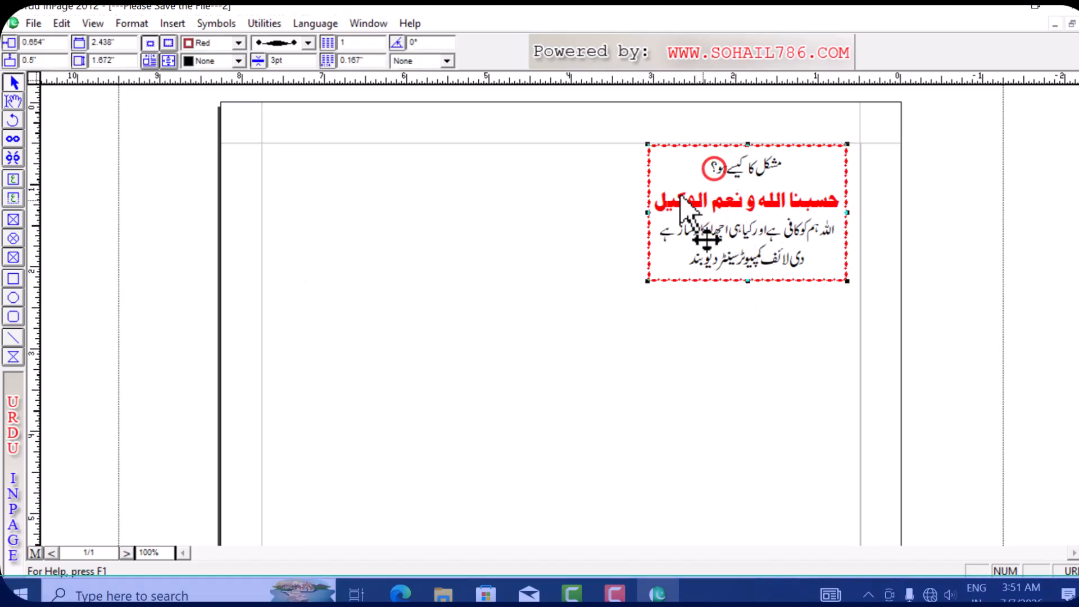
{"action": "left_click", "coordinate": [51, 20]}
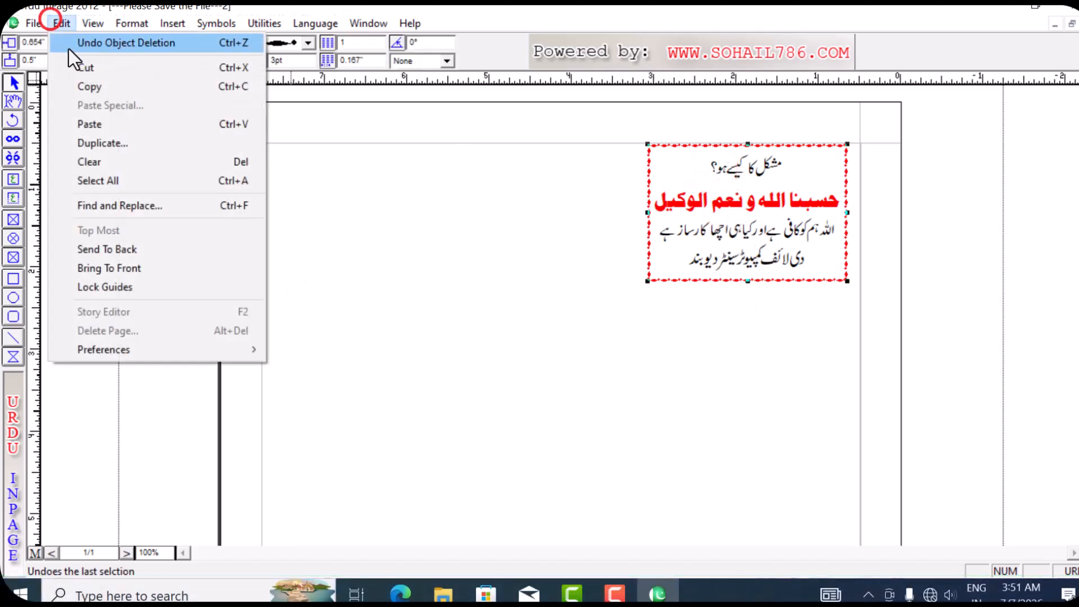
{"action": "left_click", "coordinate": [175, 145]}
{"action": "left_click_drag", "start_coordinate": [517, 236], "coordinate": [363, 259]}
{"action": "type", "text": "5"}
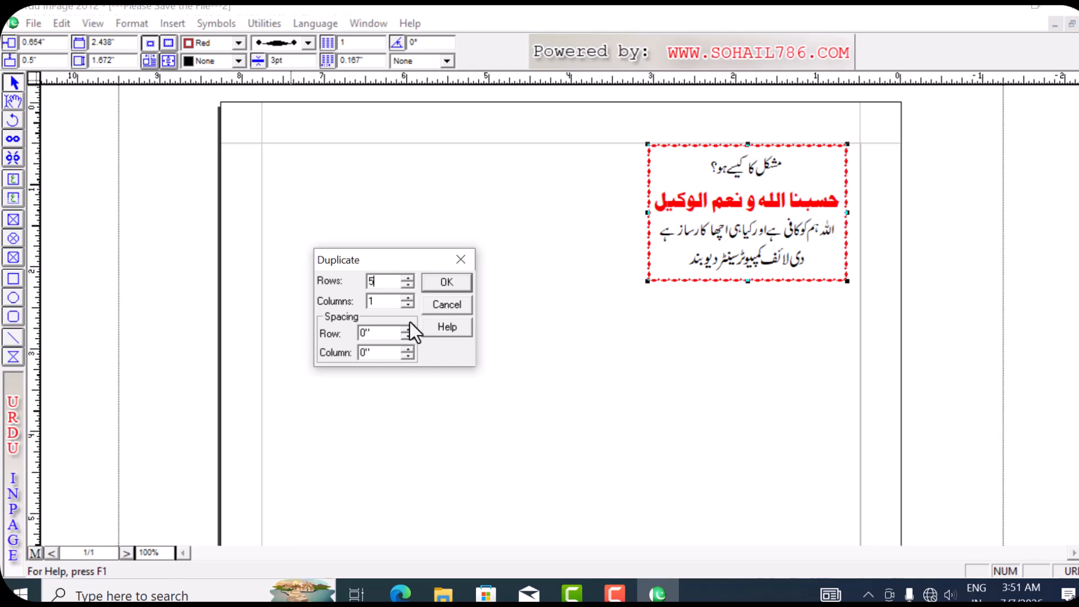
{"action": "double_click", "coordinate": [386, 302]}
{"action": "type", "text": "2"}
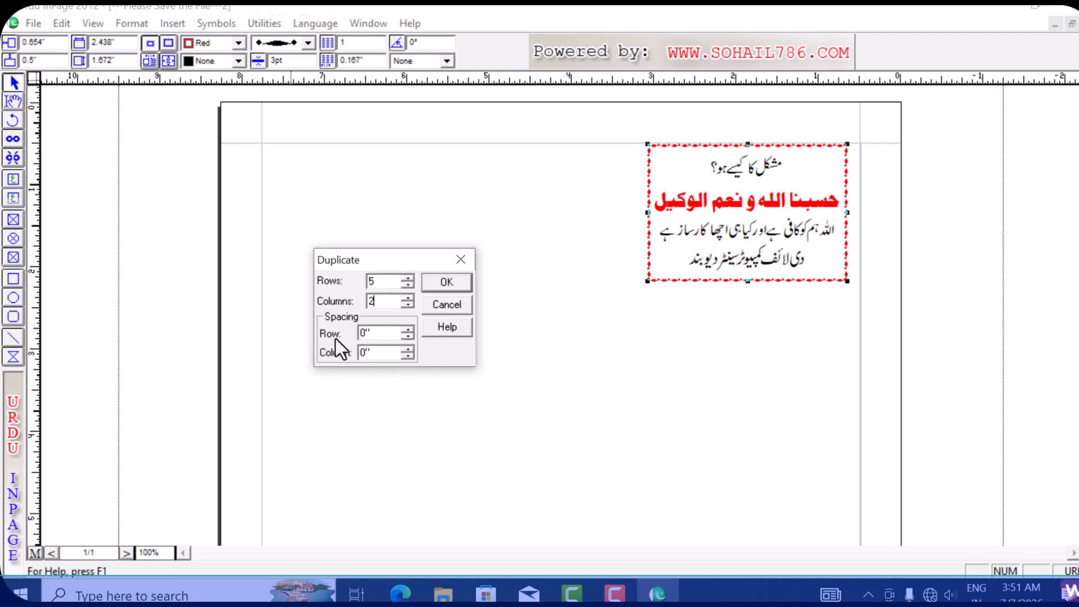
{"action": "double_click", "coordinate": [368, 333]}
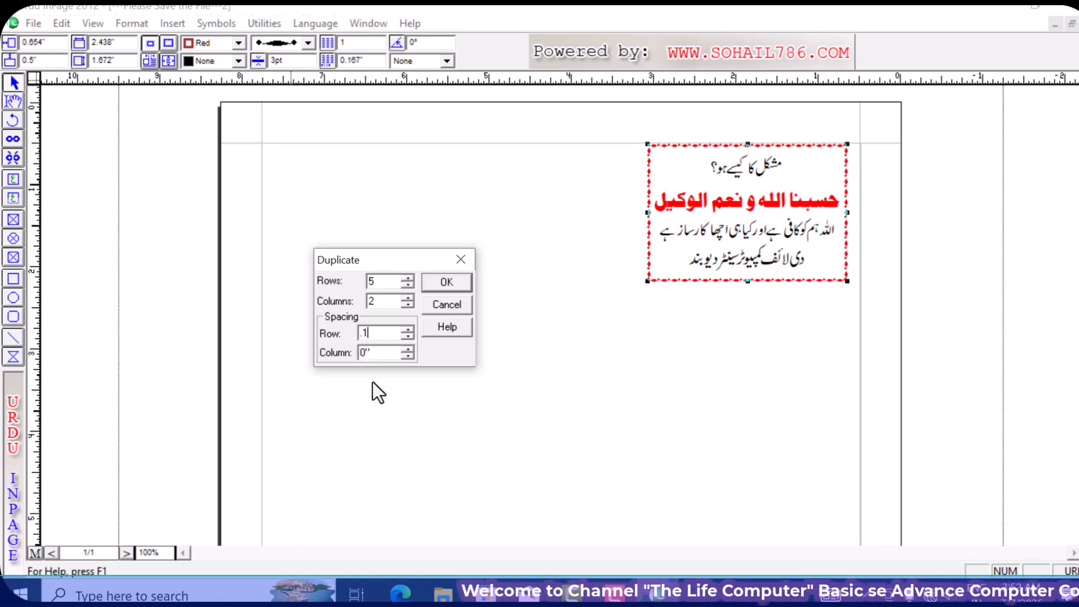
{"action": "double_click", "coordinate": [381, 352]}
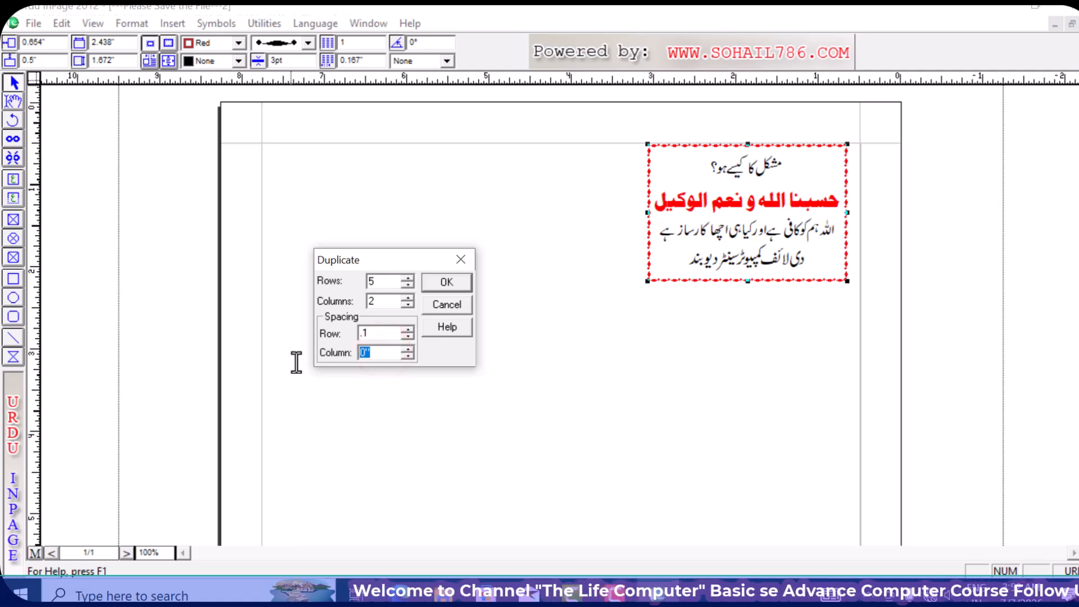
{"action": "type", "text": ".1"}
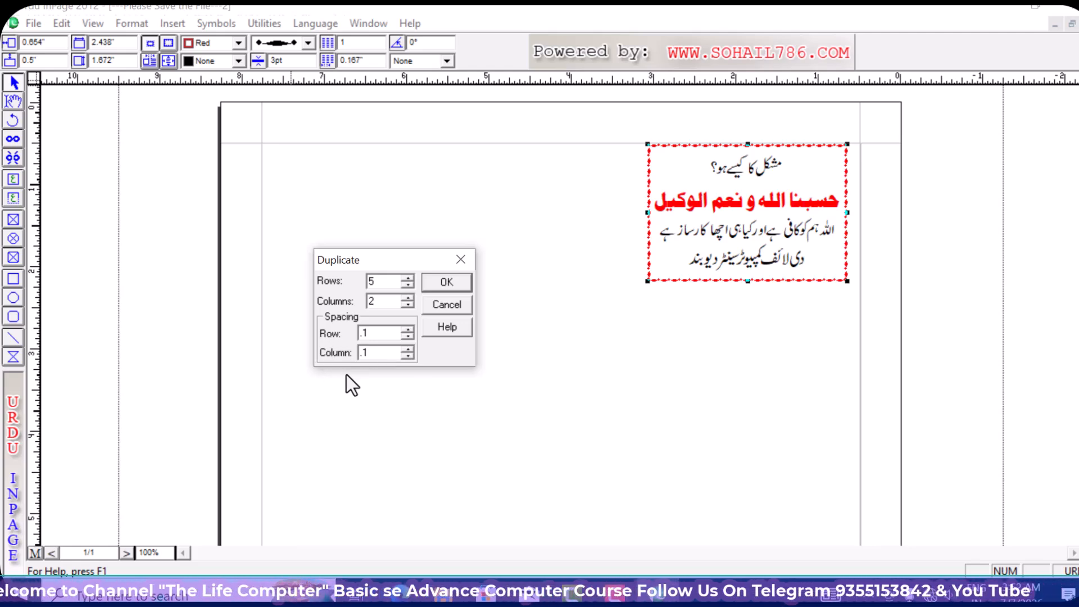
{"action": "left_click", "coordinate": [447, 282]}
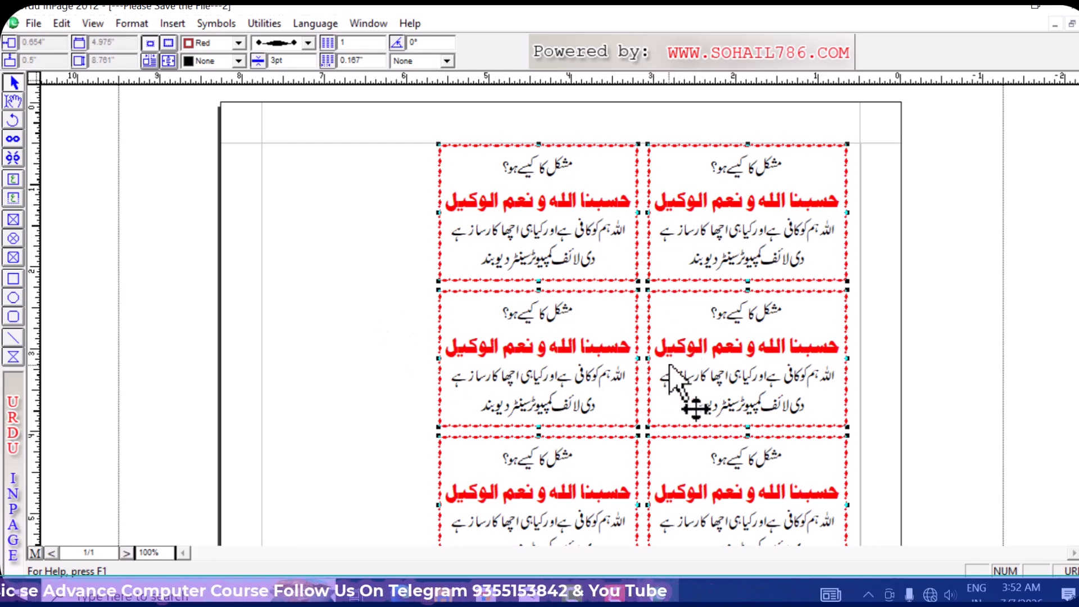
- Nudge the card grid left, deselect it, and zoom out to view the whole page
{"action": "key", "text": "Left"}
{"action": "key", "text": "Left"}
{"action": "key", "text": "Left"}
{"action": "key", "text": "Left"}
{"action": "key", "text": "Left"}
{"action": "key", "text": "Left"}
{"action": "key", "text": "Left"}
{"action": "key", "text": "Left"}
{"action": "key", "text": "Left"}
{"action": "key", "text": "Left"}
{"action": "key", "text": "Left"}
{"action": "key", "text": "Left"}
{"action": "key", "text": "Left"}
{"action": "key", "text": "Left"}
{"action": "key", "text": "Left"}
{"action": "key", "text": "Left"}
{"action": "key", "text": "Left"}
{"action": "key", "text": "Left"}
{"action": "key", "text": "Left"}
{"action": "key", "text": "Left"}
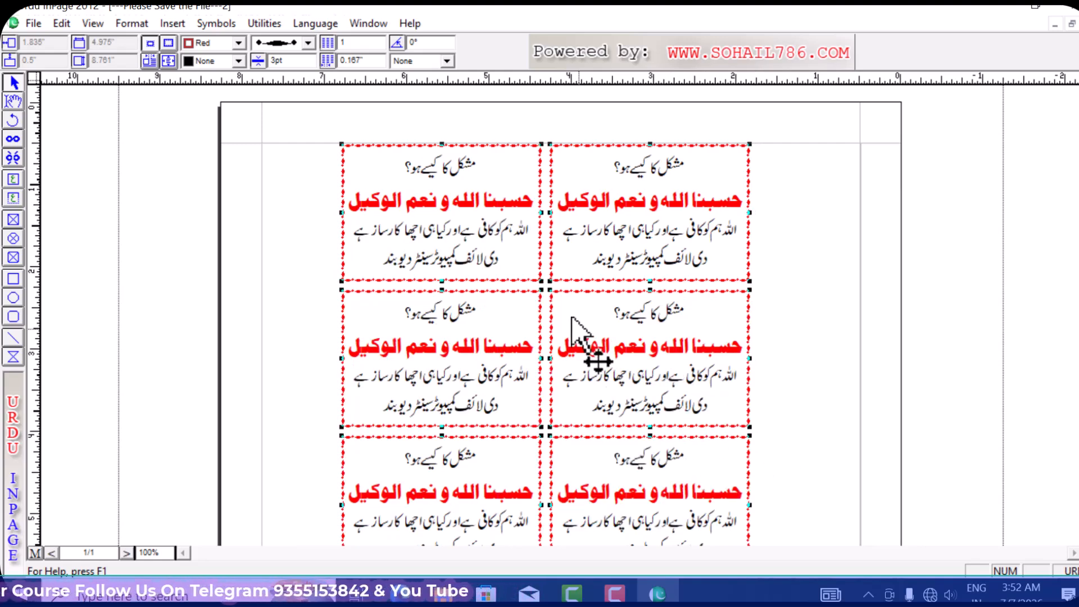
{"action": "left_click", "coordinate": [298, 247]}
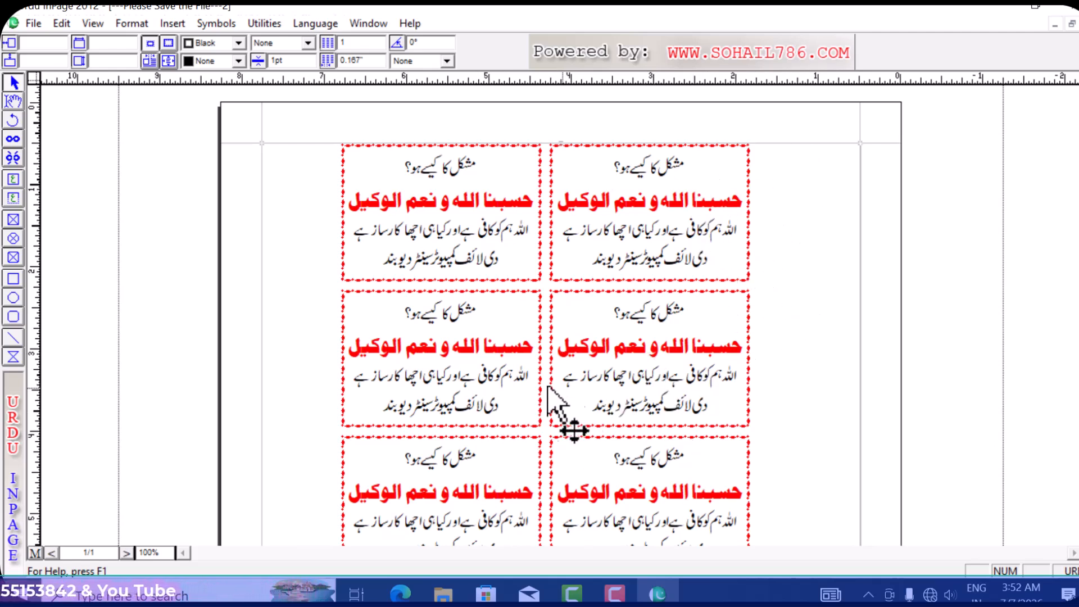
{"action": "scroll", "coordinate": [483, 308], "scroll_direction": "down", "scroll_amount": 1}
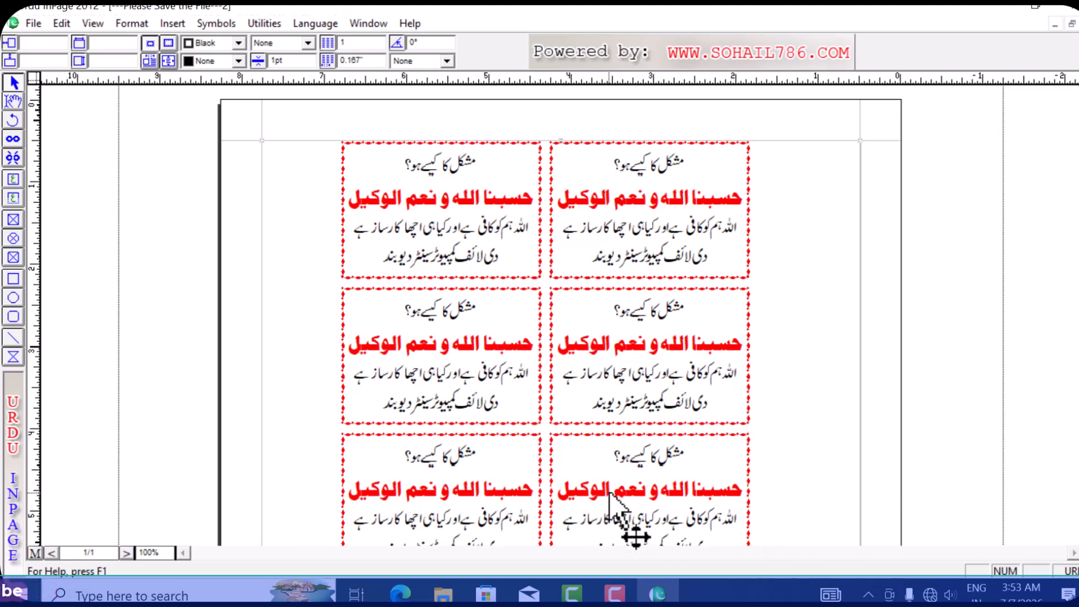
{"action": "key", "text": "ctrl+0"}
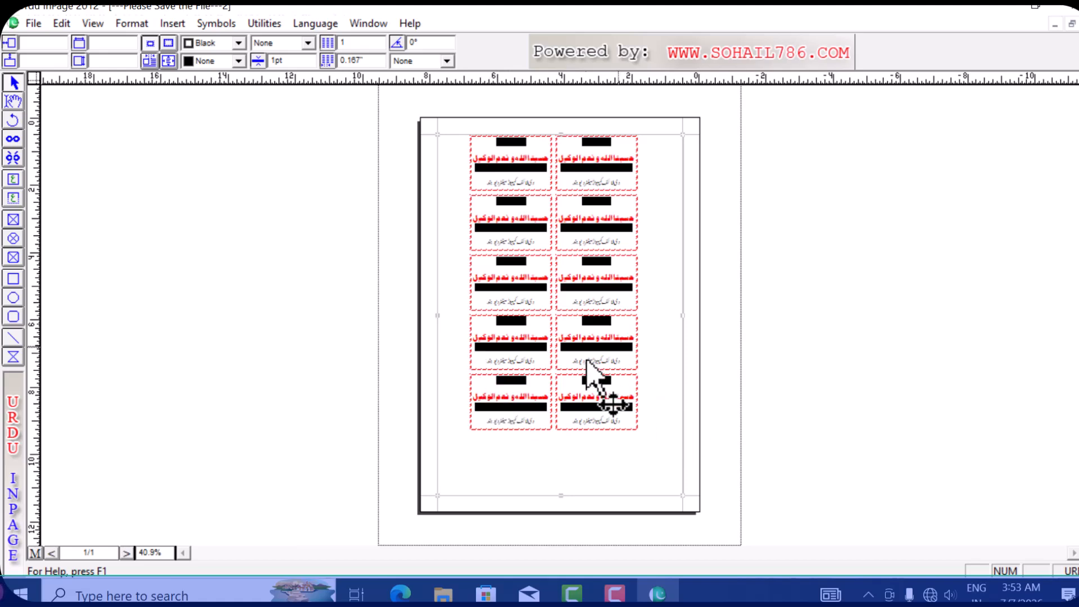
- Zoom back in on the top cards, then switch to the other open article document
{"action": "right_click", "coordinate": [559, 146]}
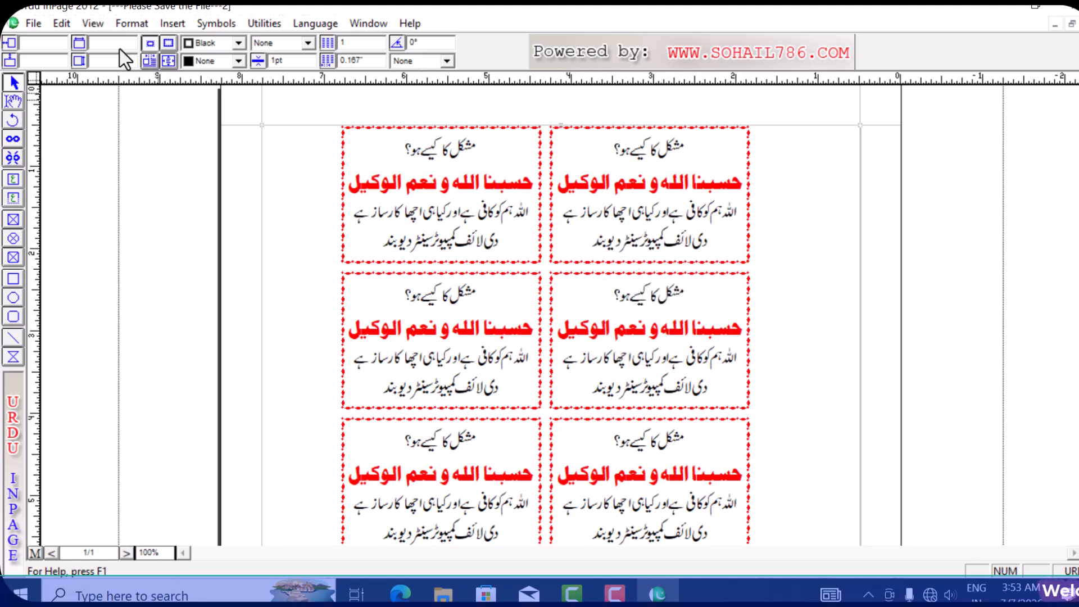
{"action": "left_click", "coordinate": [60, 23]}
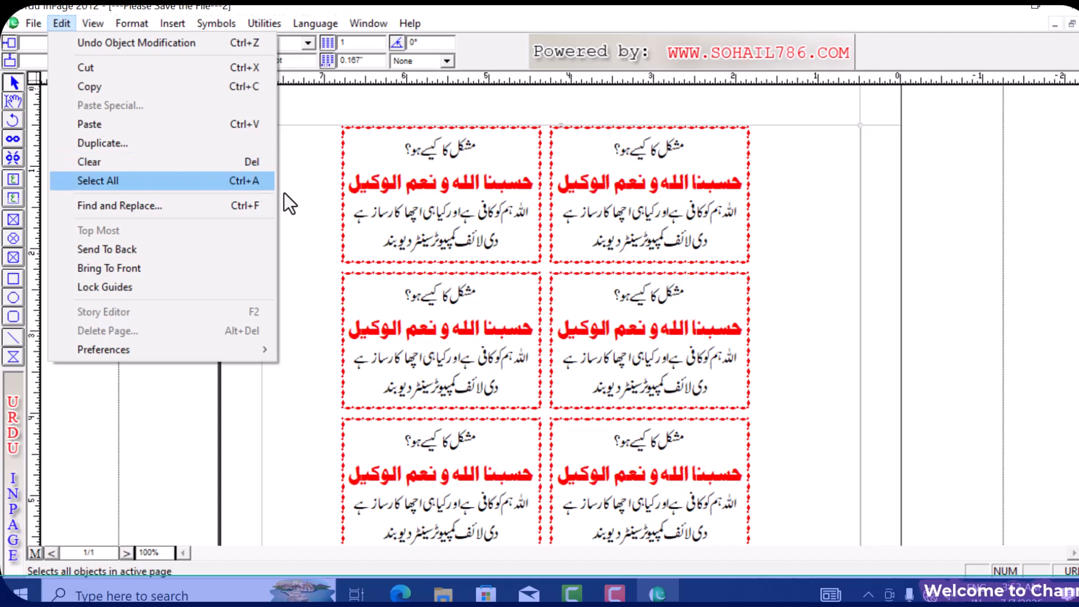
{"action": "left_click", "coordinate": [829, 247]}
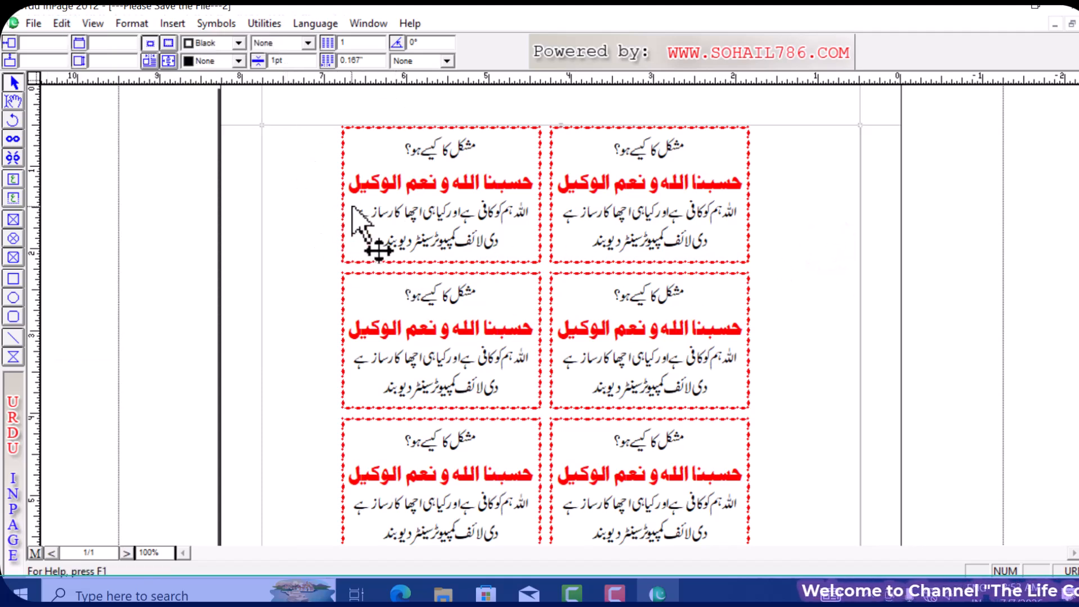
{"action": "key", "text": "ctrl+Tab"}
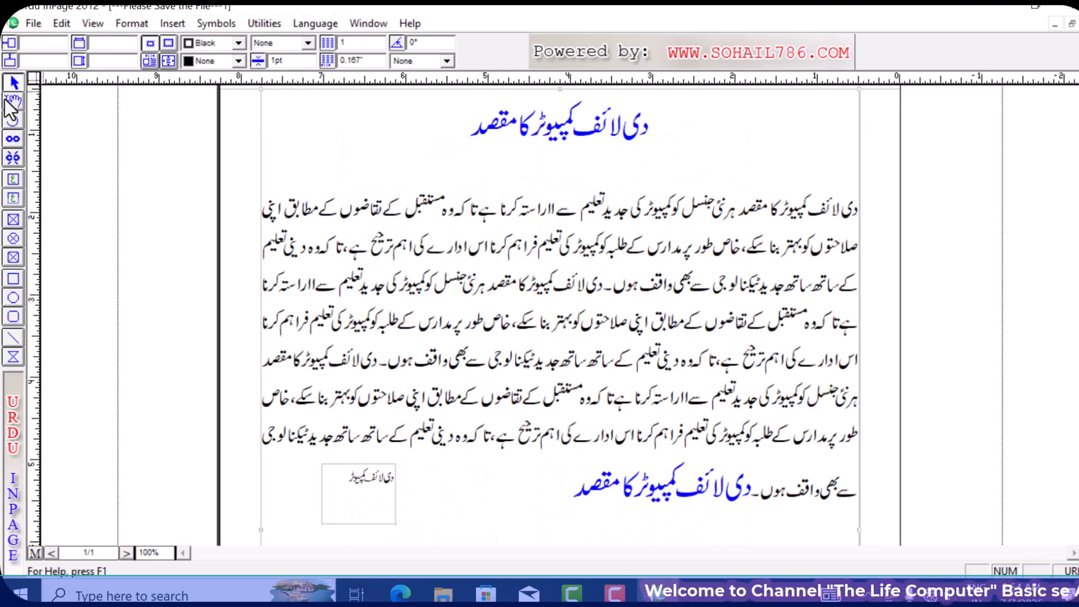
- Clear the small text box at the article's bottom-left, then select everything on the page
{"action": "left_click", "coordinate": [138, 110]}
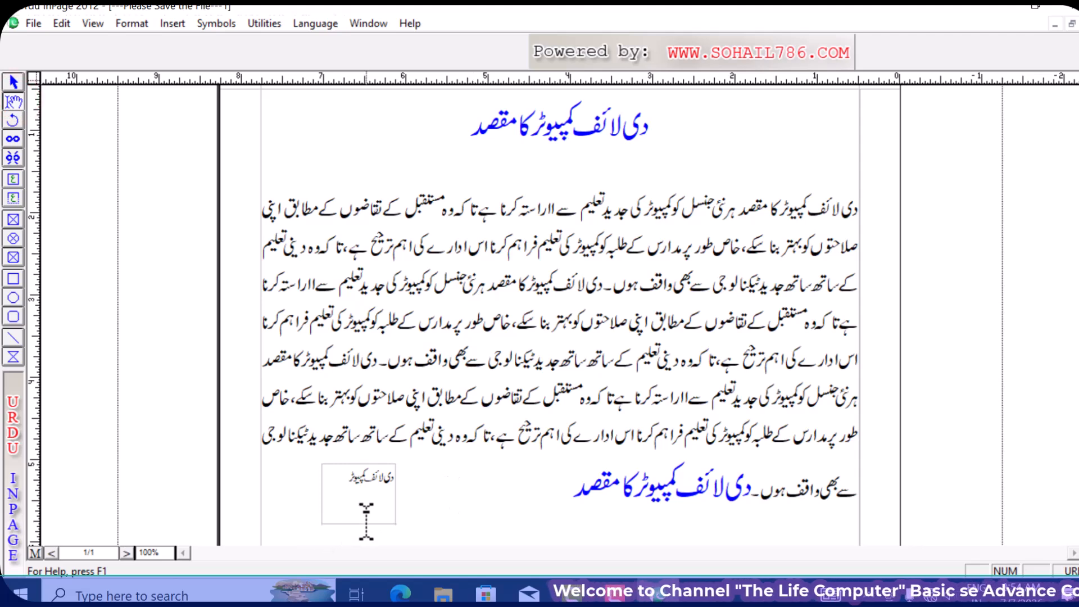
{"action": "left_click", "coordinate": [368, 475]}
{"action": "left_click", "coordinate": [62, 23]}
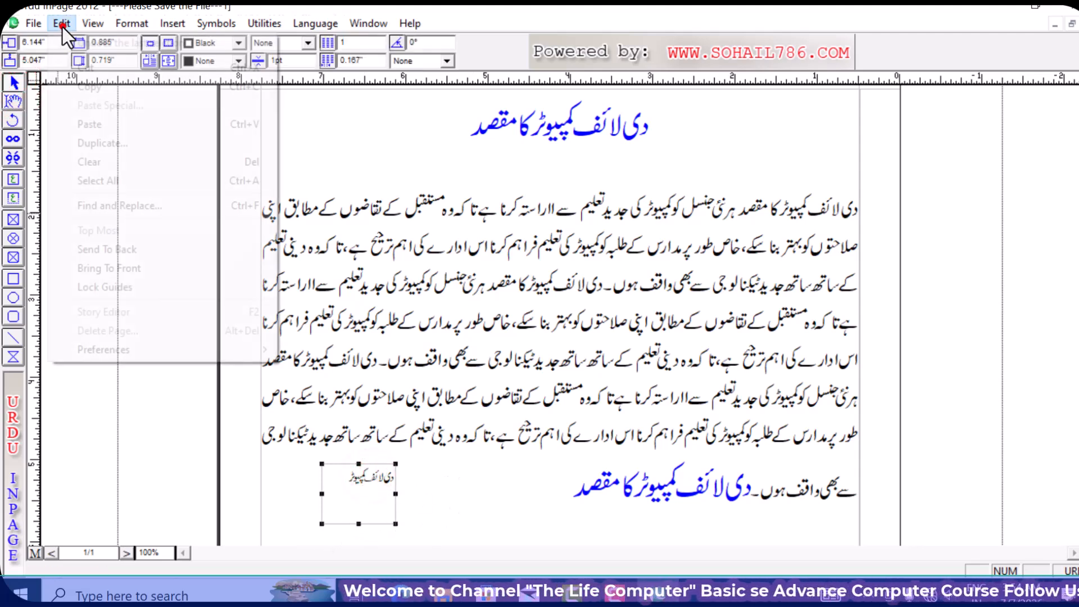
{"action": "left_click", "coordinate": [209, 163]}
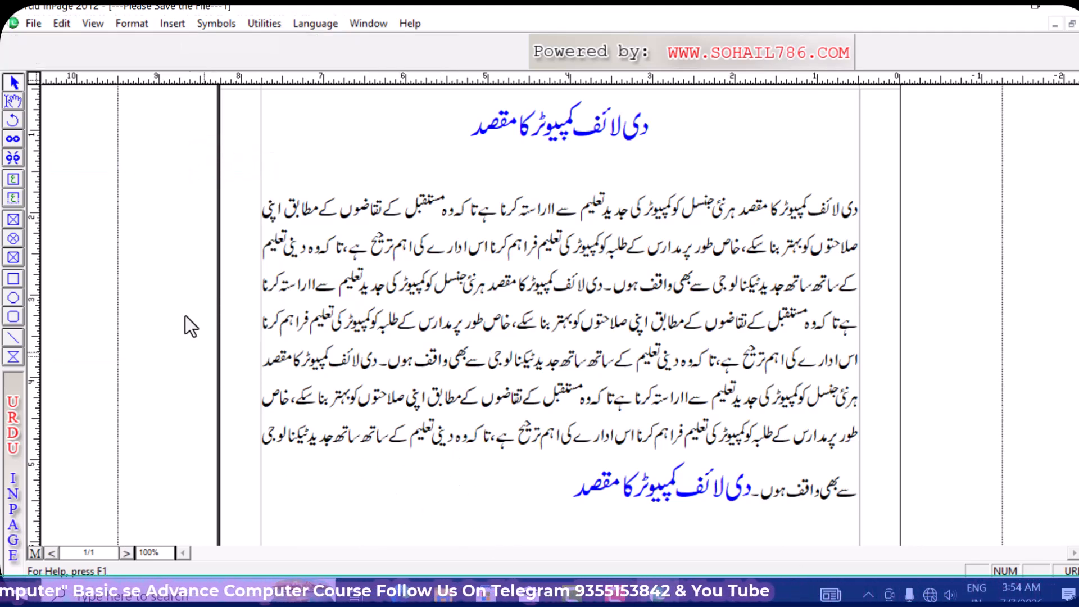
{"action": "left_click", "coordinate": [63, 23]}
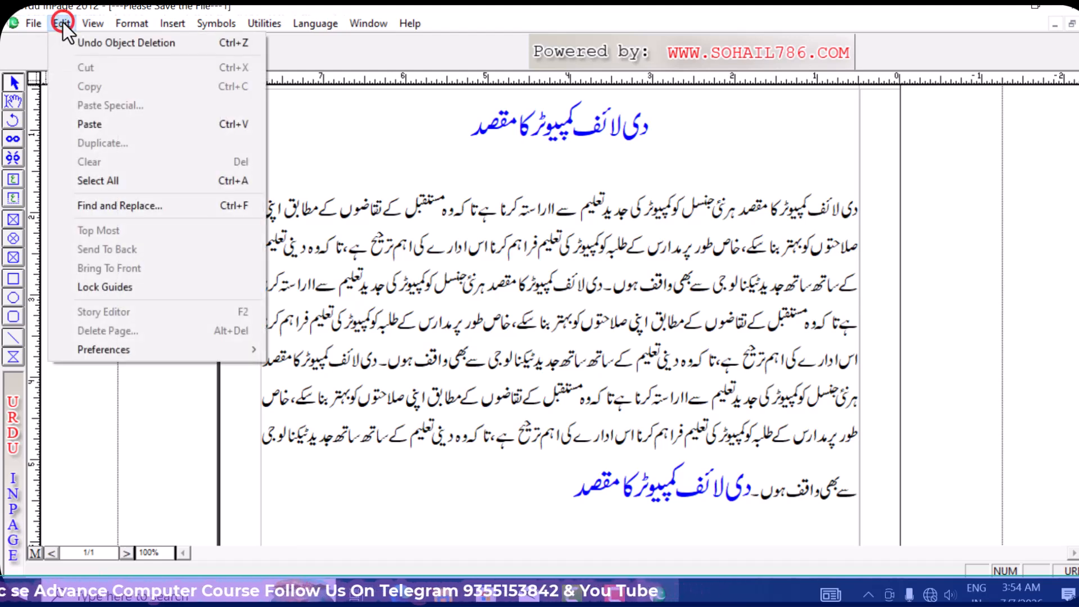
{"action": "left_click", "coordinate": [189, 181]}
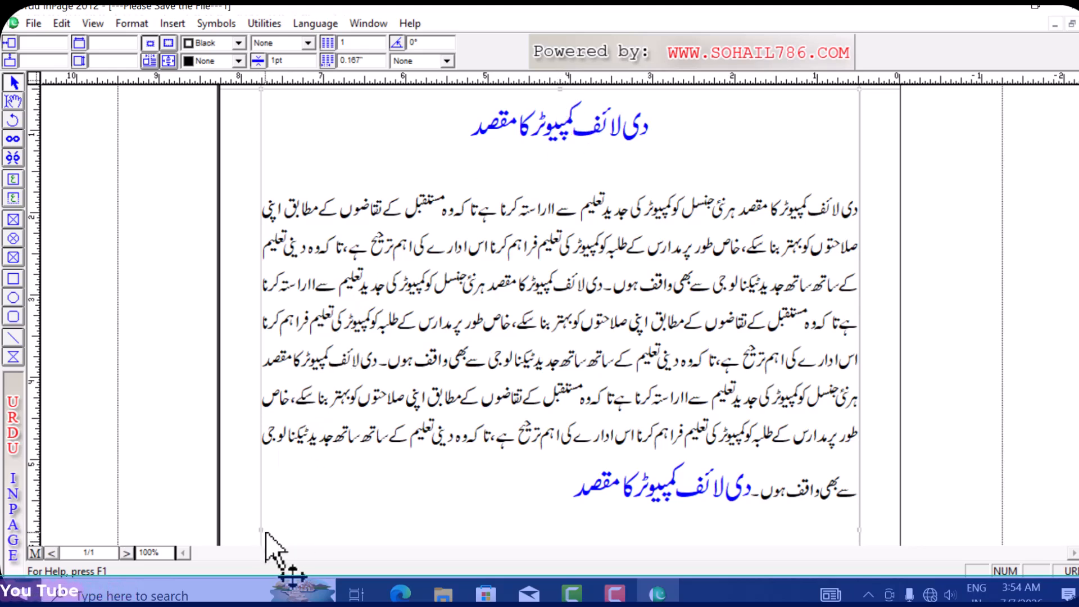
- Select and clear all the article text, undo to restore it, then return to the card document
{"action": "left_click", "coordinate": [13, 99]}
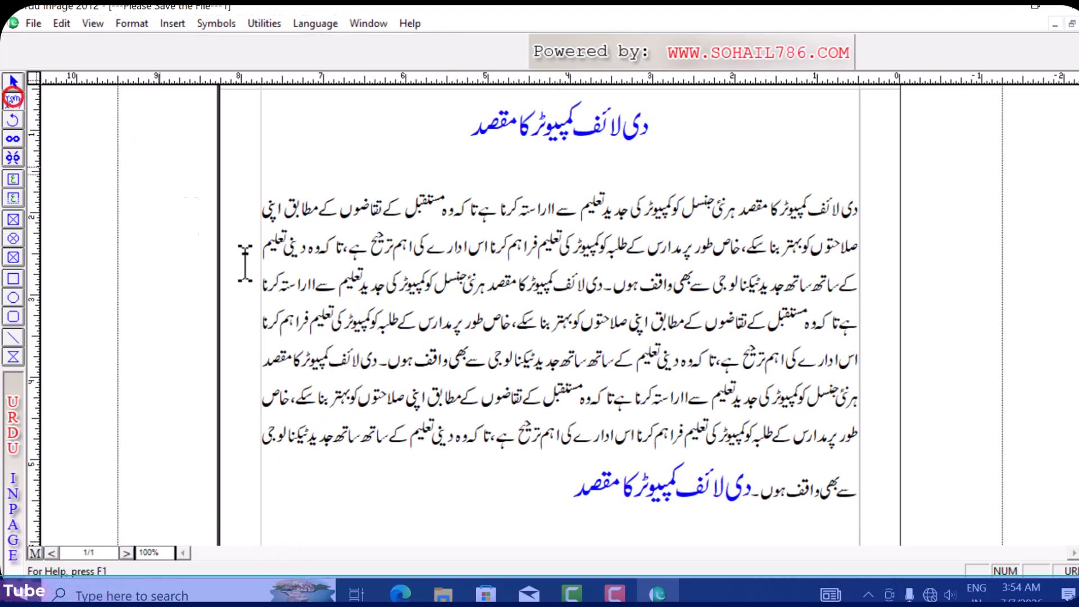
{"action": "left_click", "coordinate": [548, 487]}
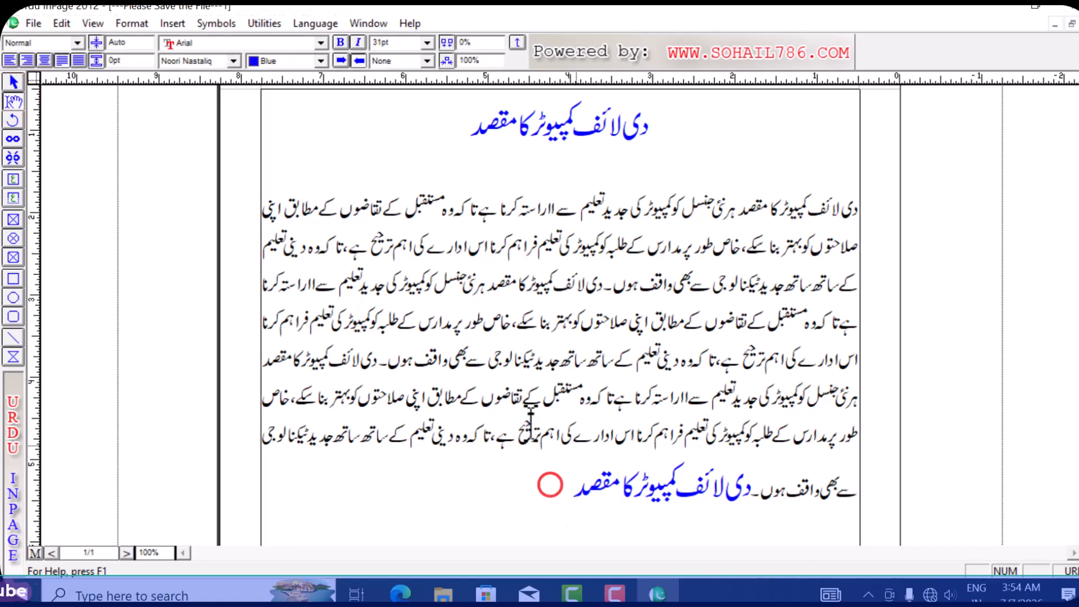
{"action": "left_click", "coordinate": [56, 23]}
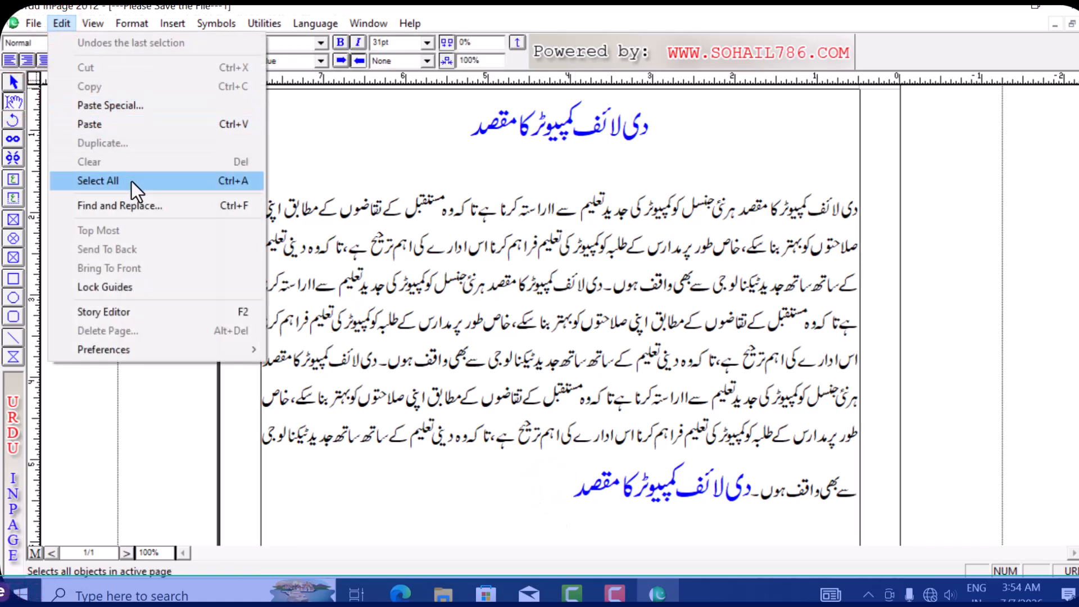
{"action": "left_click", "coordinate": [187, 181]}
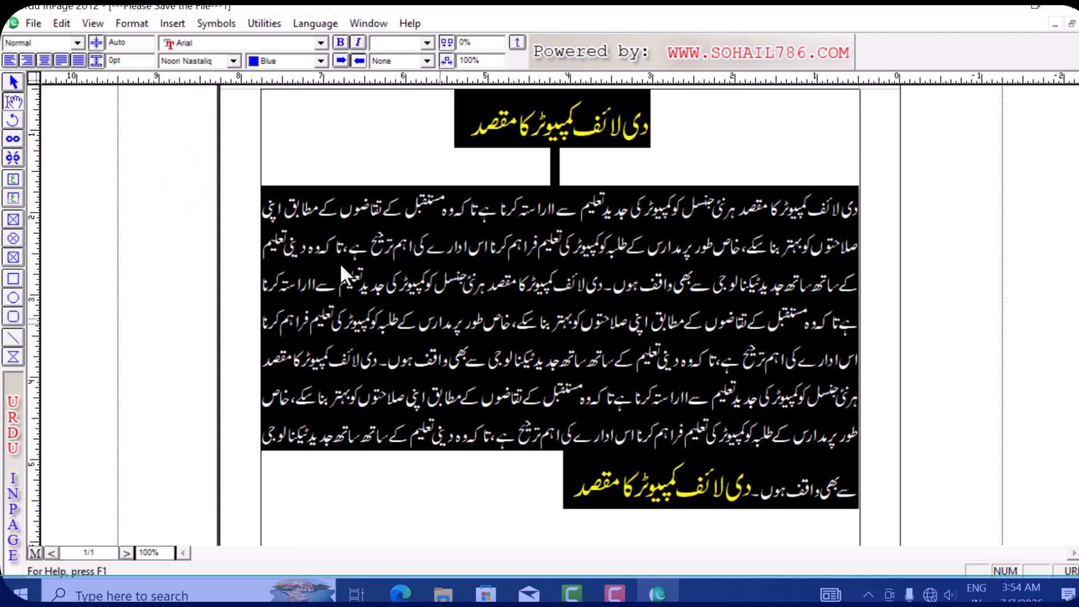
{"action": "left_click", "coordinate": [63, 23]}
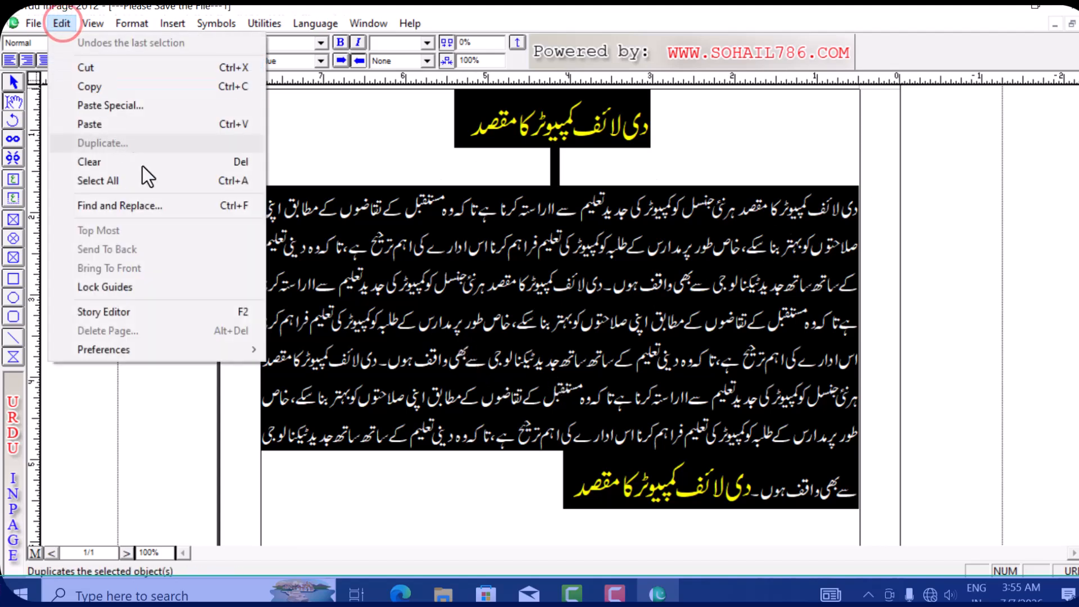
{"action": "left_click", "coordinate": [203, 166]}
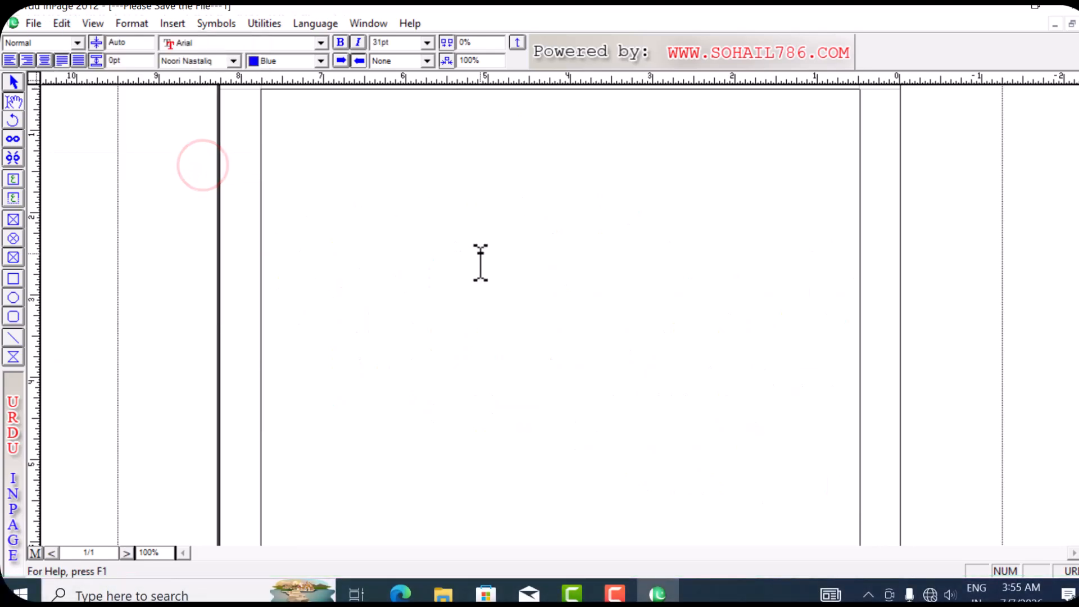
{"action": "key", "text": "ctrl+z"}
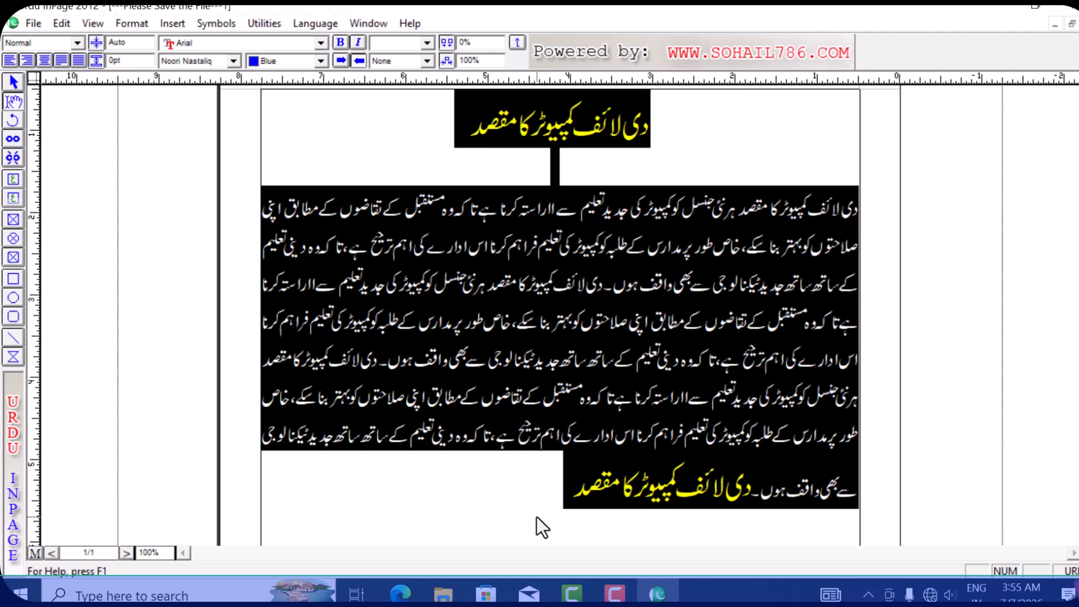
{"action": "key", "text": "ctrl+Tab"}
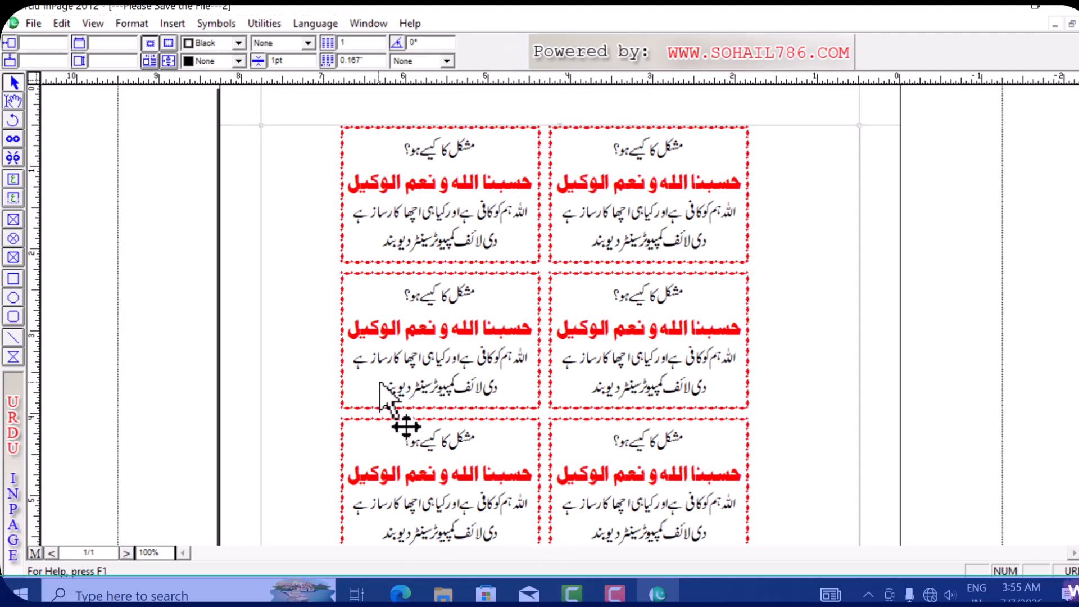
- Try Select All inside a card's text, then use Select All with the Pointer tool to select every card
{"action": "left_click", "coordinate": [14, 103]}
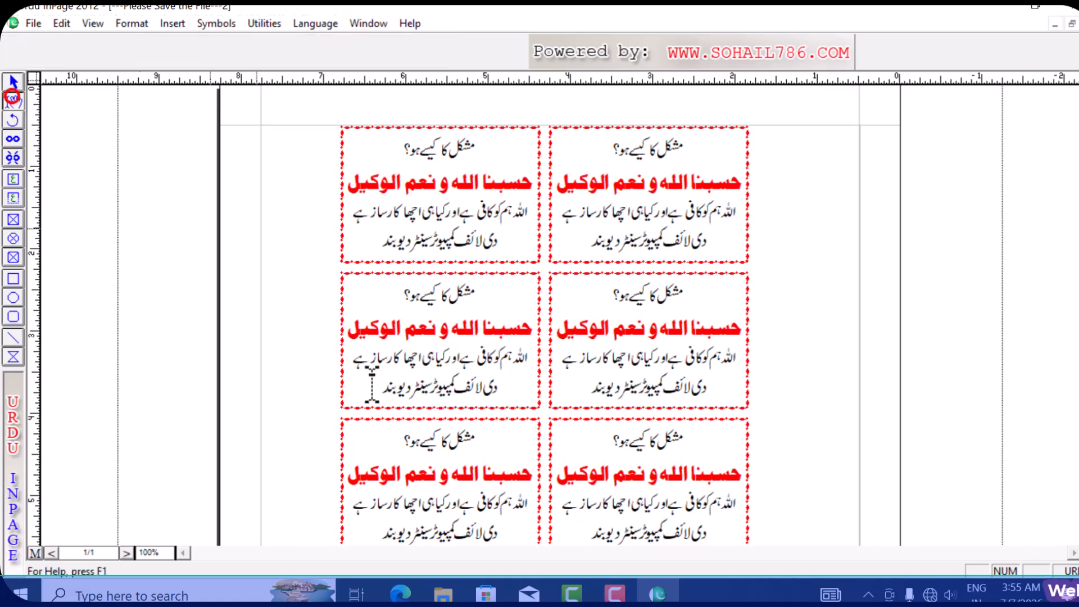
{"action": "left_click", "coordinate": [297, 311]}
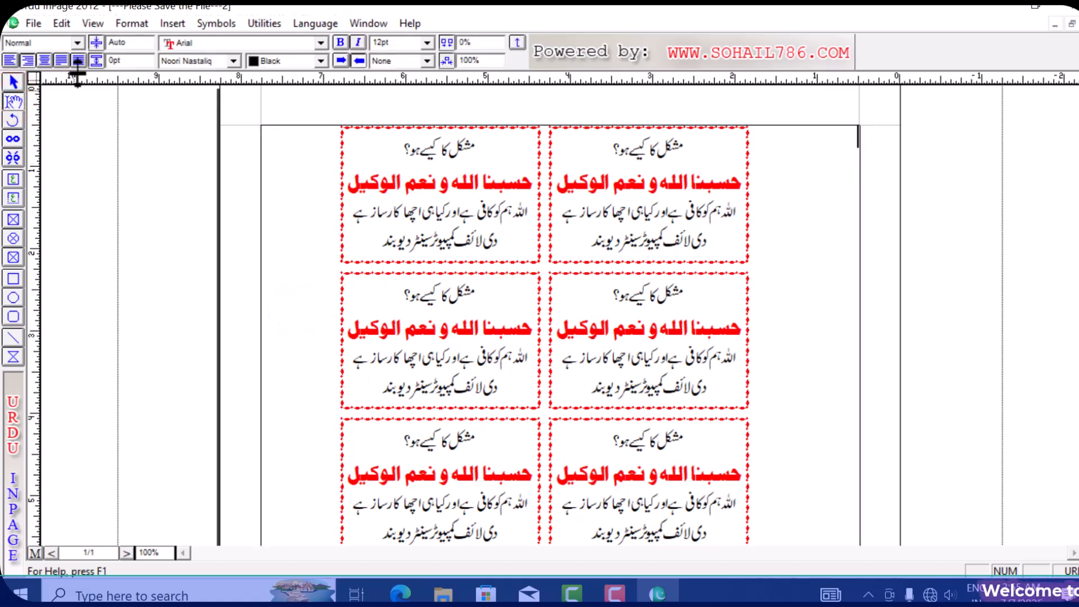
{"action": "left_click", "coordinate": [57, 24]}
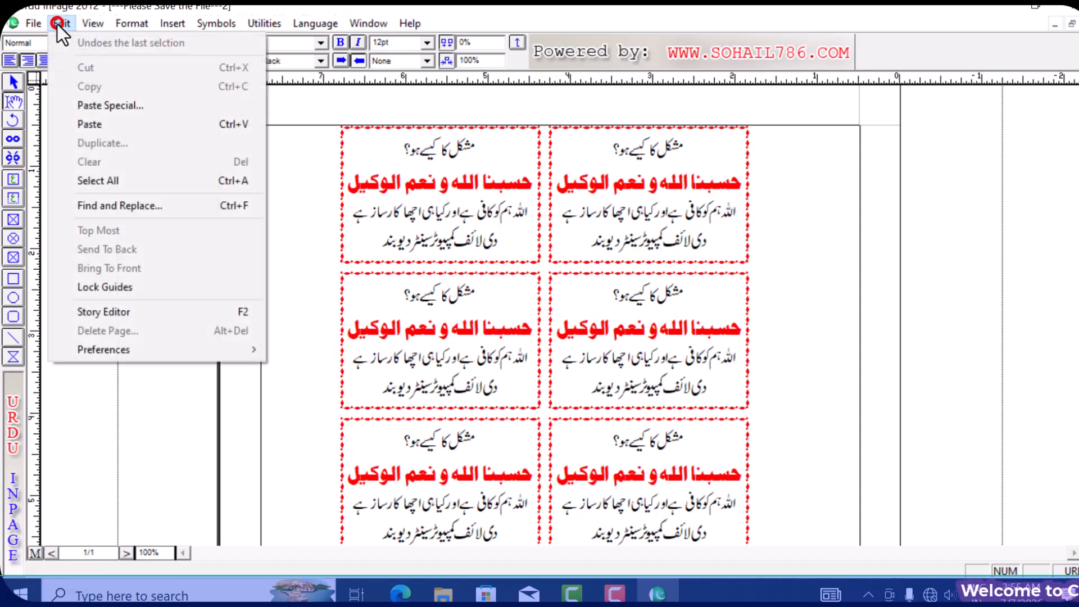
{"action": "left_click", "coordinate": [145, 184]}
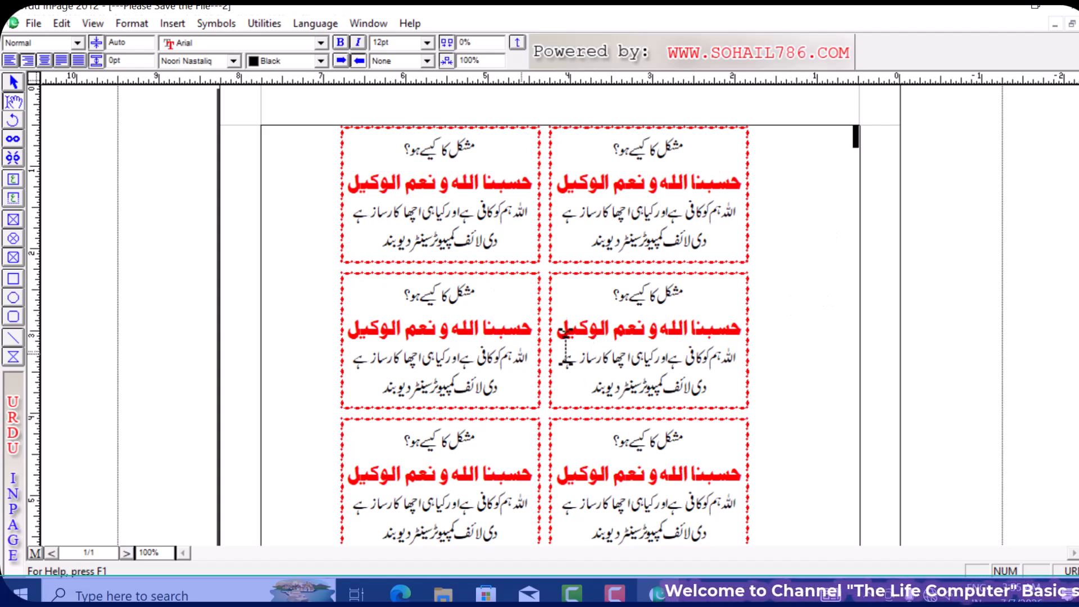
{"action": "left_click", "coordinate": [15, 81]}
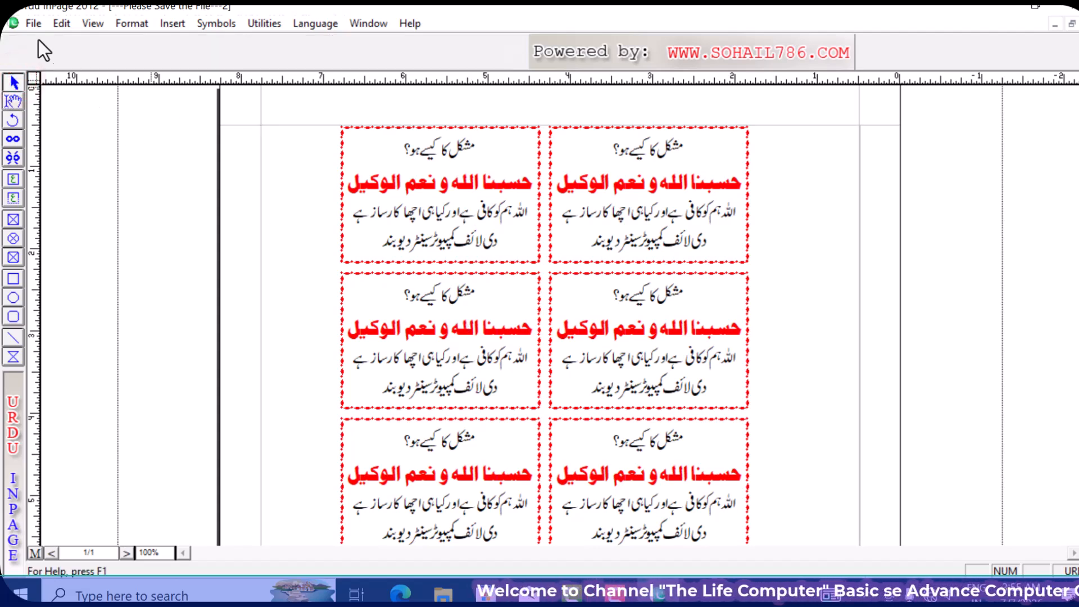
{"action": "left_click", "coordinate": [59, 24]}
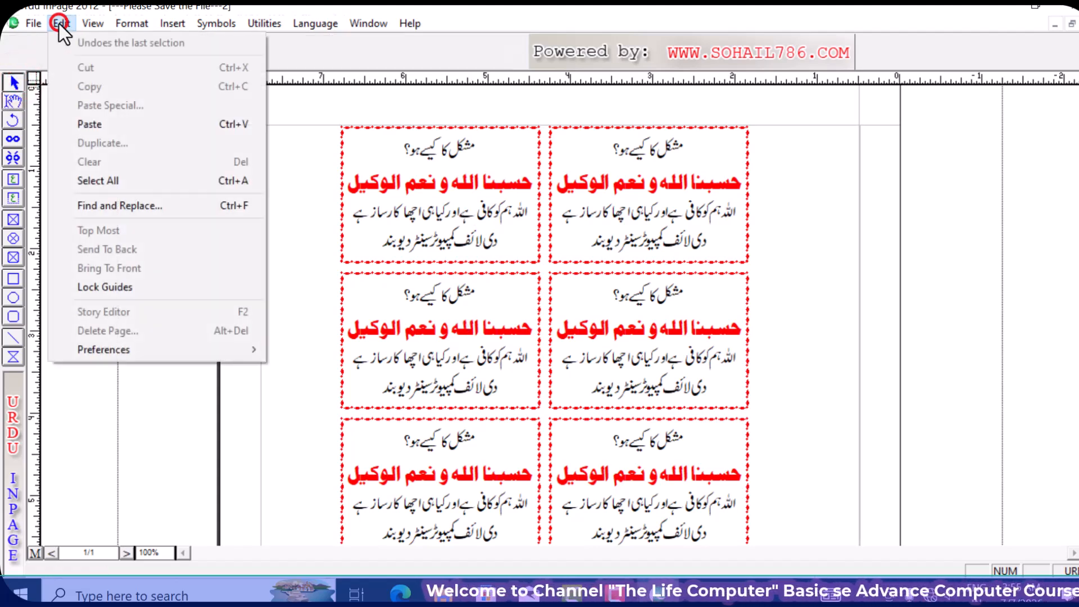
{"action": "left_click", "coordinate": [211, 181]}
{"action": "left_click", "coordinate": [484, 381]}
- Drag the whole grid of selected cards slightly right and down on the page
{"action": "left_click_drag", "start_coordinate": [492, 373], "coordinate": [480, 404]}
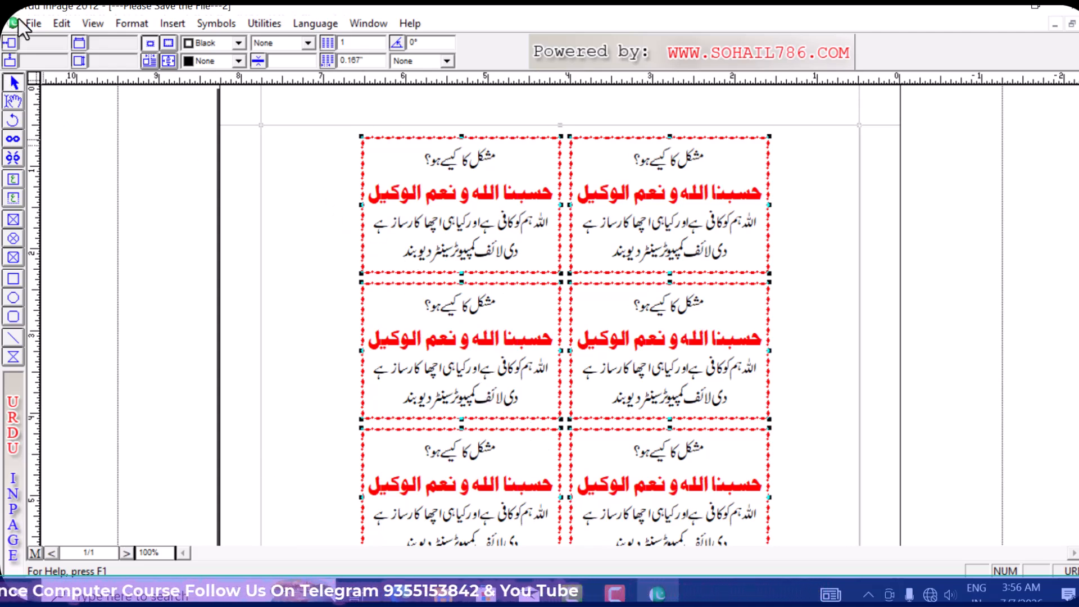
{"action": "left_click", "coordinate": [62, 23]}
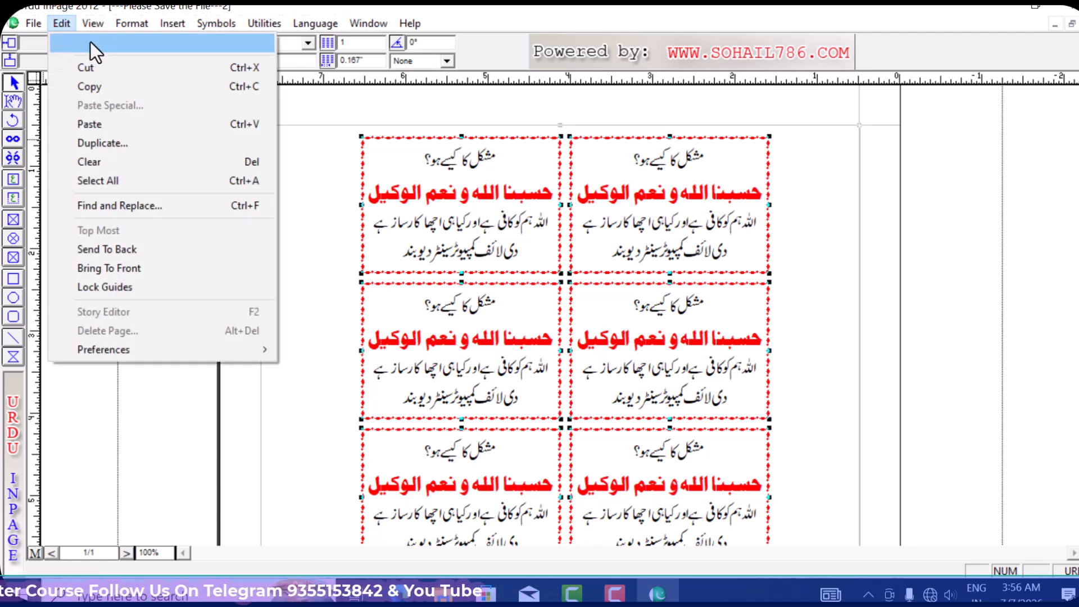